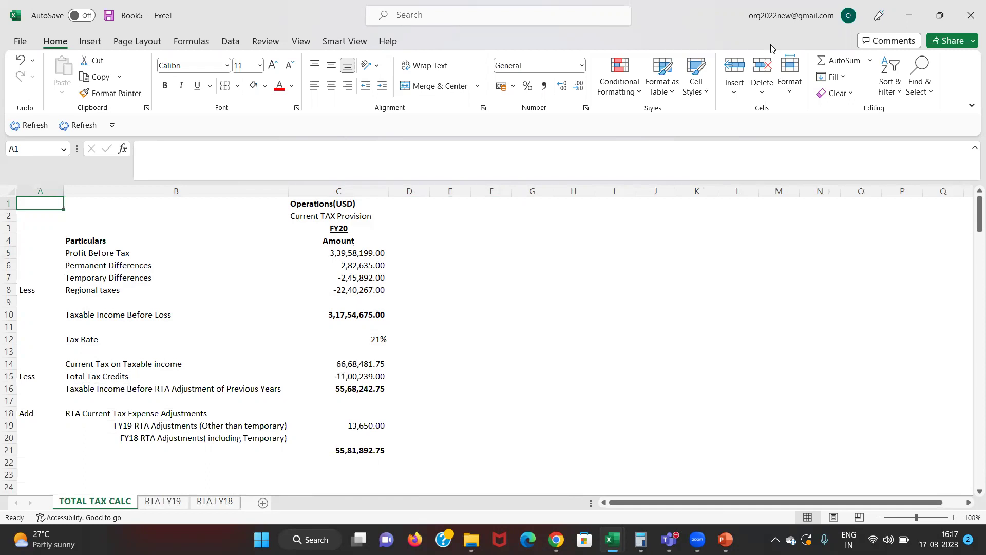
Review the FY20 current tax provision line items, from the headings down to the RTA adjustments and the subtotal label before them
key("Down")
key("Down")
key("Down")
key("Down")
key("Down")
key("Down")
key("Down")
key("Down")
key("Down")
key("Down")
key("Down")
key("Down")
key("Down")
key("Down")
key("Down")
key("Down")
key("Down")
key("Right")
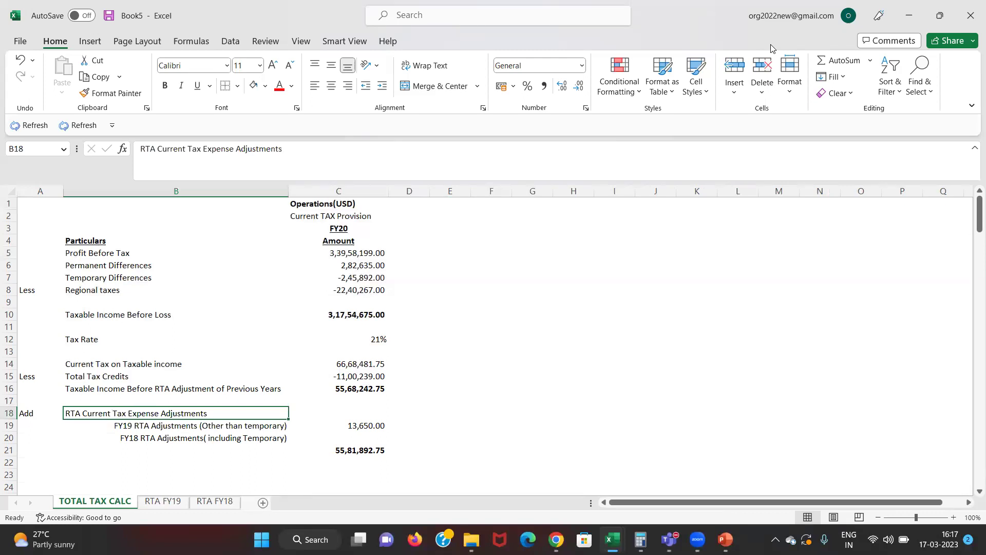
key("Up")
key("Up")
key("Up")
key("Up")
key("Up")
key("Down")
key("Down")
key("Down")
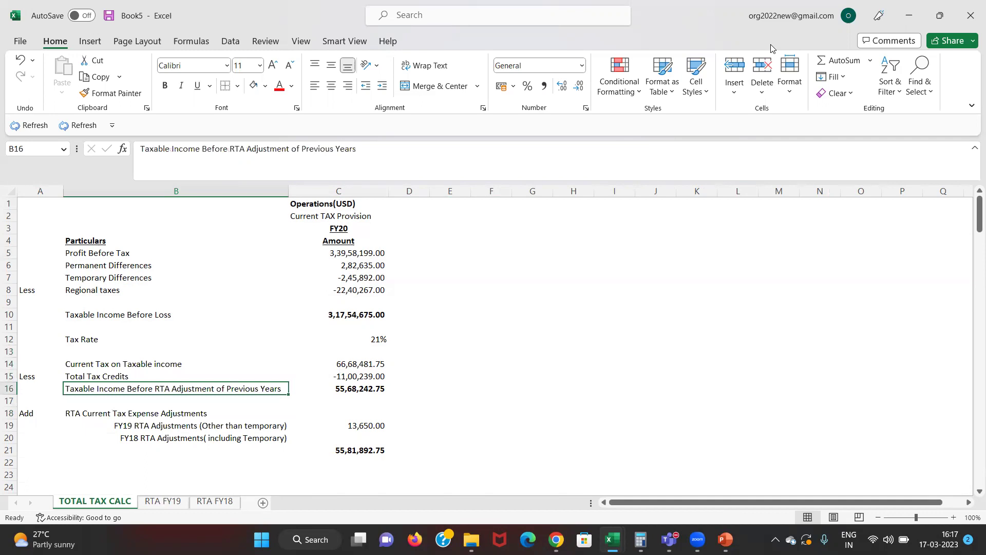
Examine the amounts and formulas in column C, from permanent differences through tax rate and tax credits to the subtotal before RTA adjustments
key("Up")
key("Up")
key("Right")
key("Up")
key("Up")
key("Up")
key("Up")
key("Up")
key("Up")
key("Up")
key("Up")
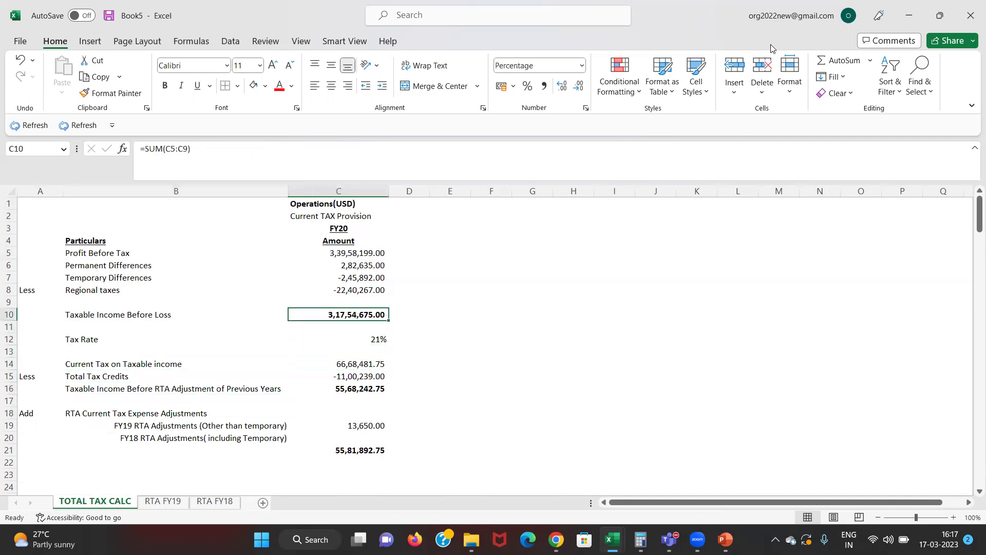
key("Up")
key("Down")
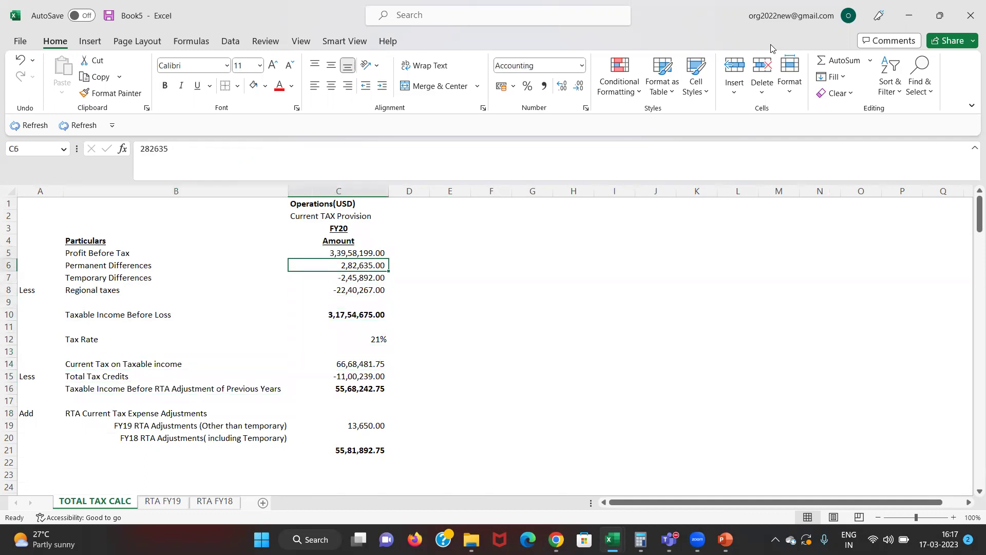
key("Down")
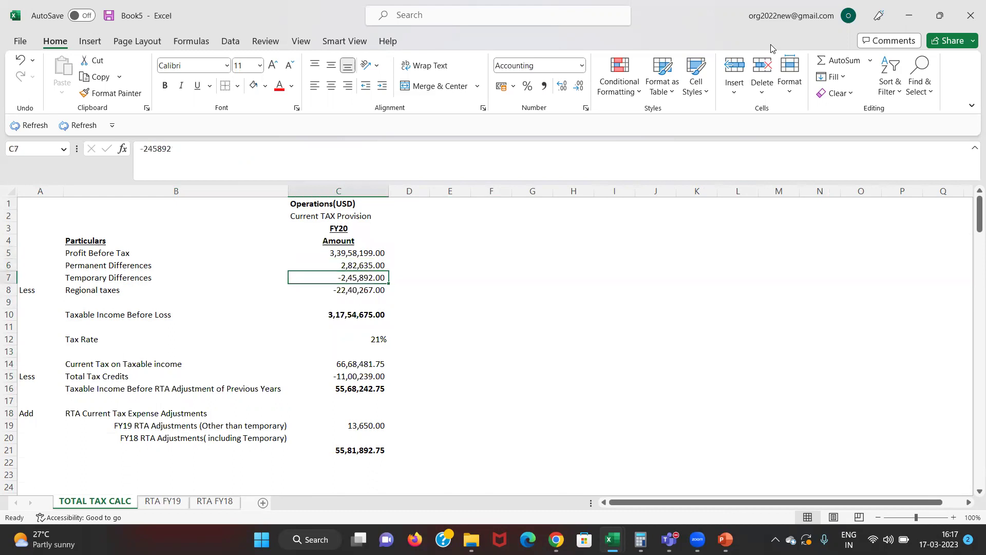
key("Down")
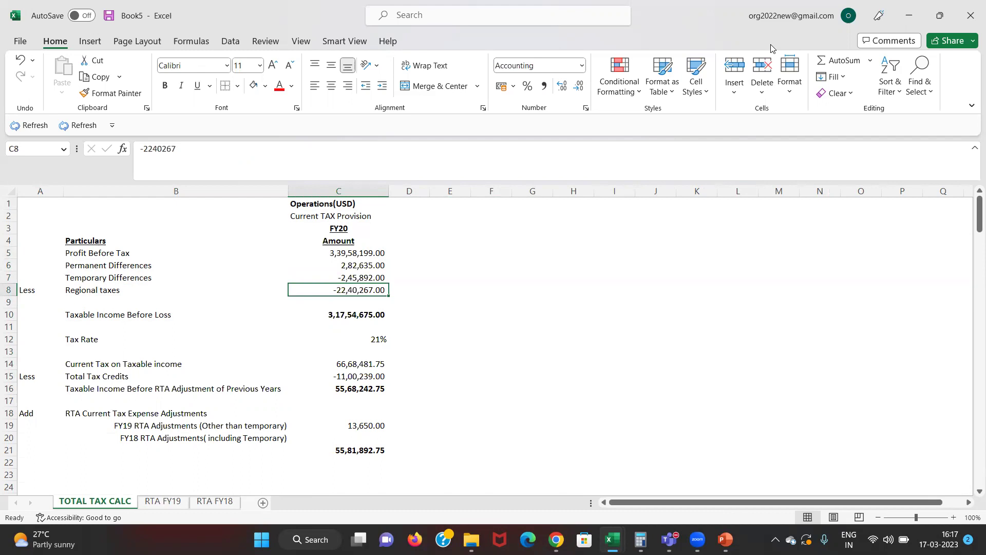
key("Down")
key("Down")
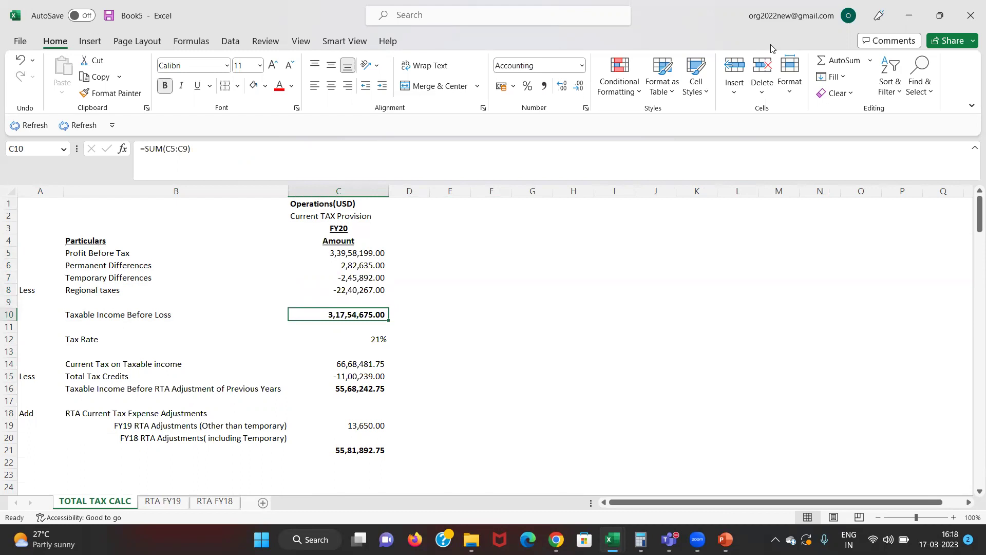
key("Down")
key("Down")
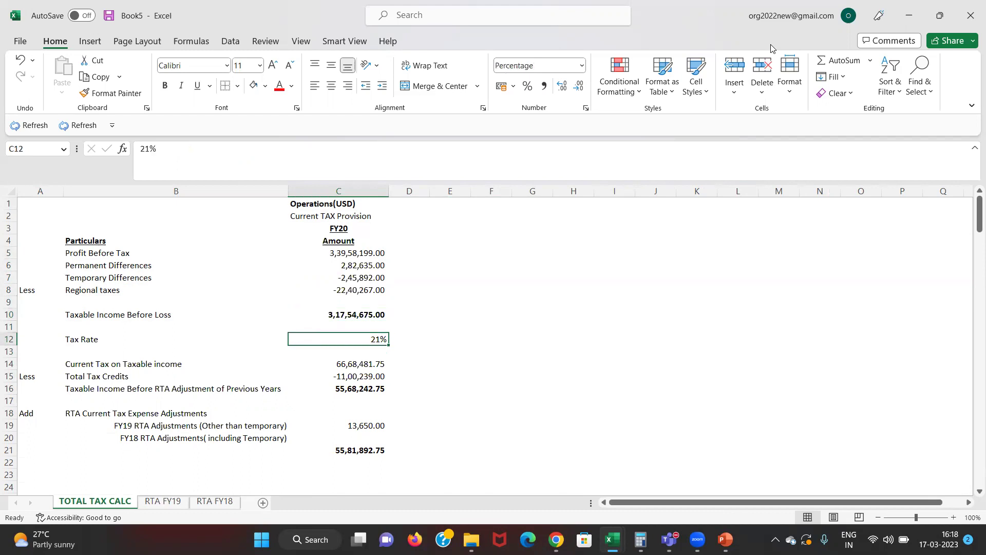
key("Down")
key("Down")
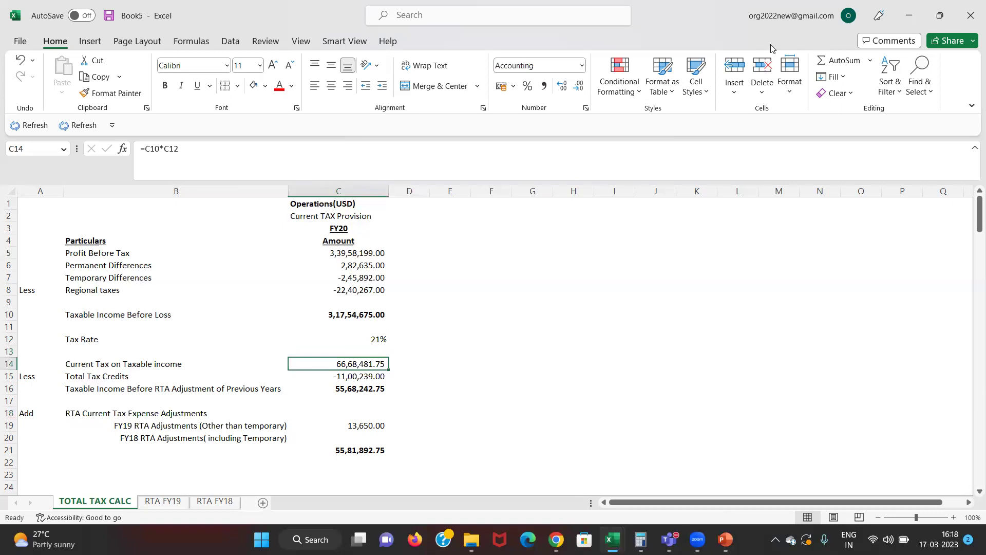
key("Down")
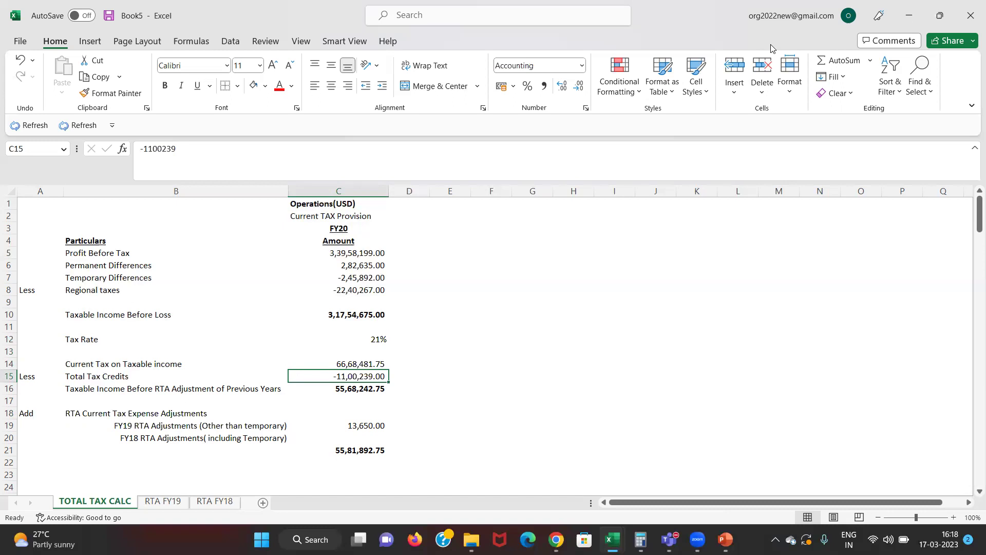
key("Down")
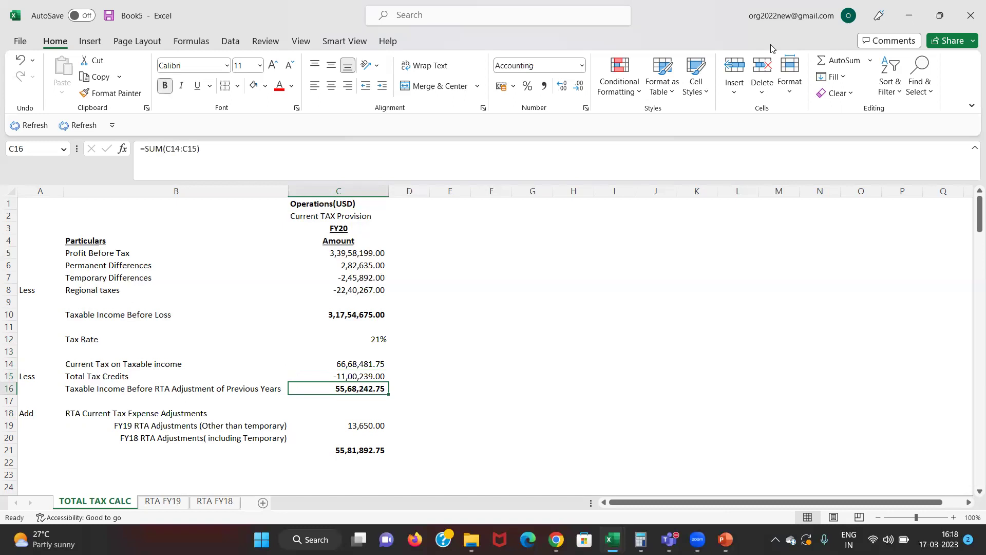
Relabel cell B16 as "Current Tax on Taxable income before RTA Adjustments"
key("Left")
type("Curr")
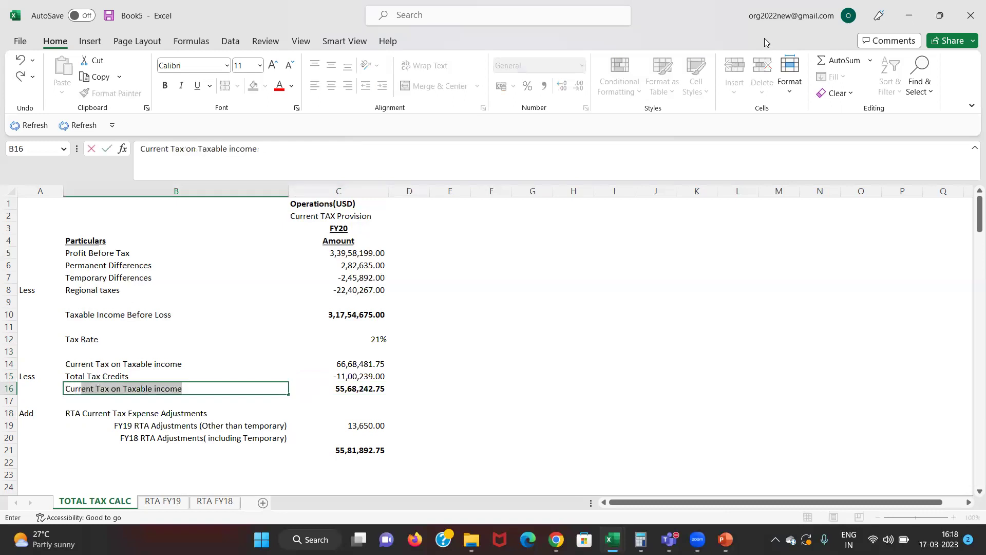
key("Return")
key("Up")
key("F2")
type("befor")
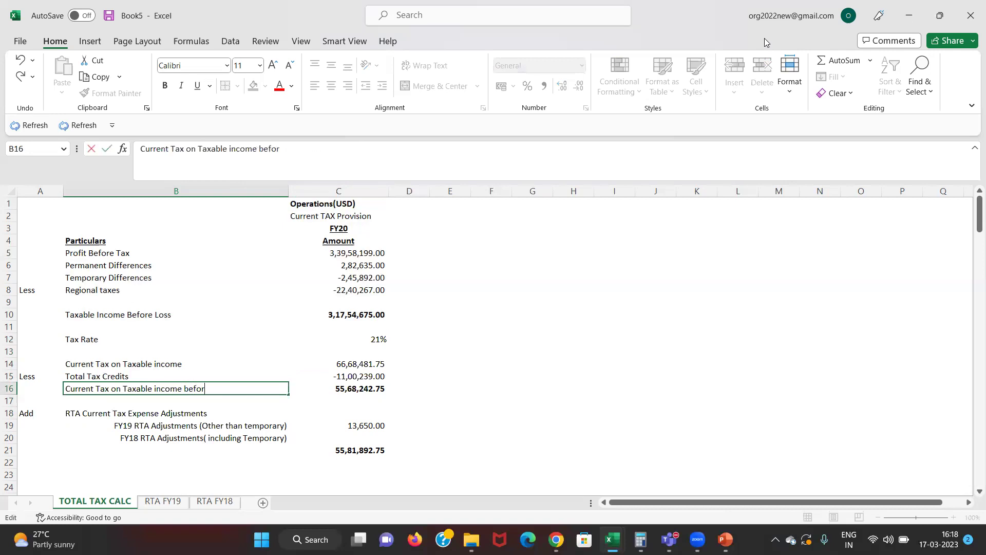
type("e RTA Adjustments")
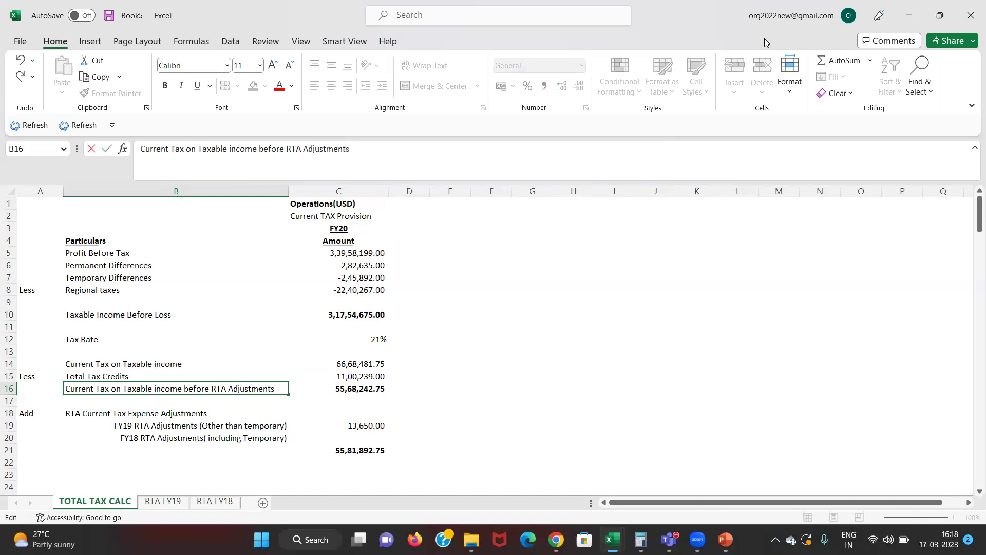
key("Return")
Examine the pre-RTA subtotal, the FY19 RTA adjustment and the final total formula in C21
key("Up")
key("Right")
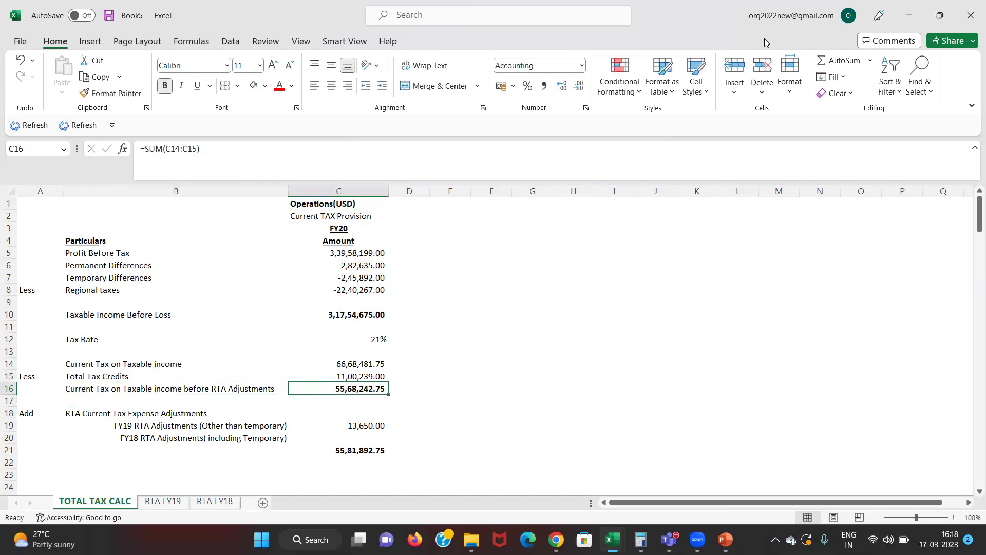
key("Down")
key("Down")
key("Down")
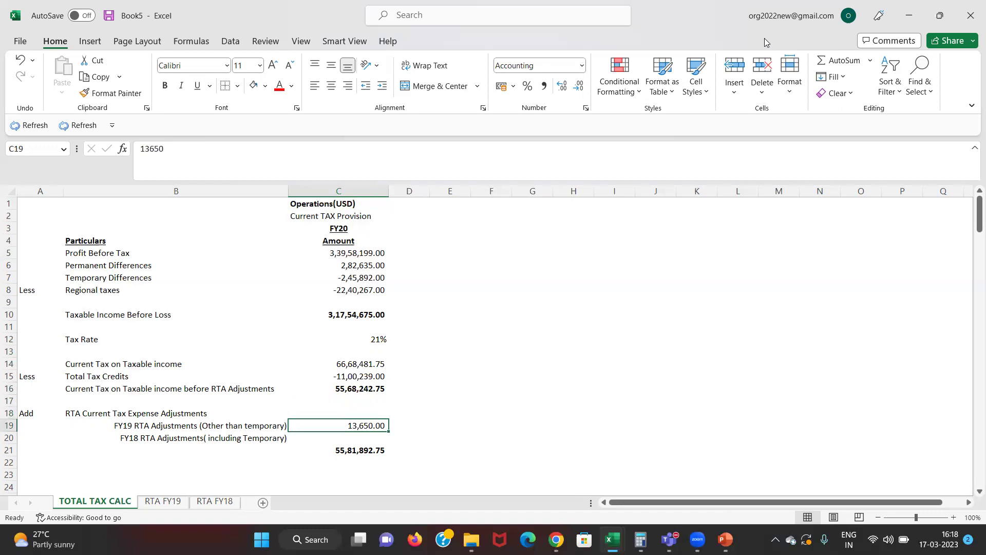
key("Left")
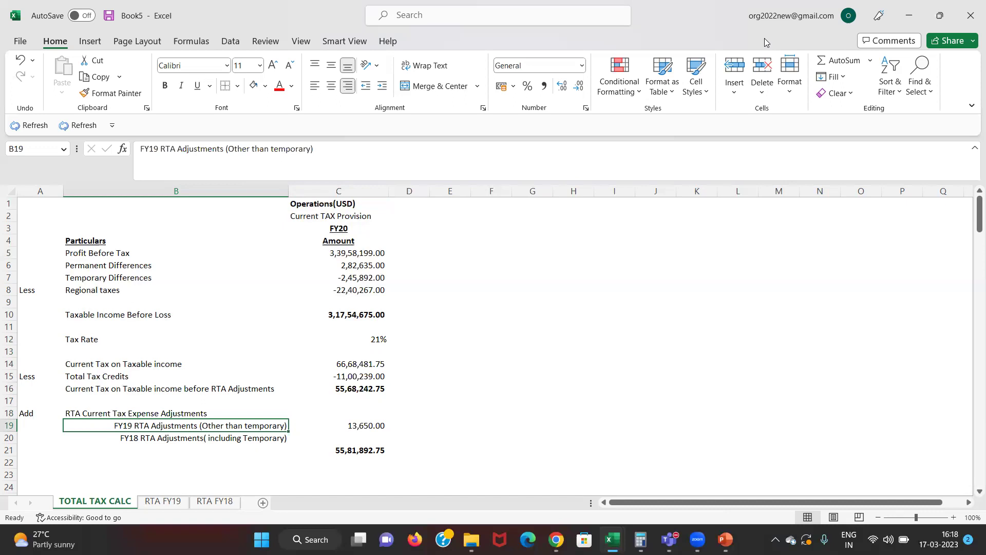
key("Right")
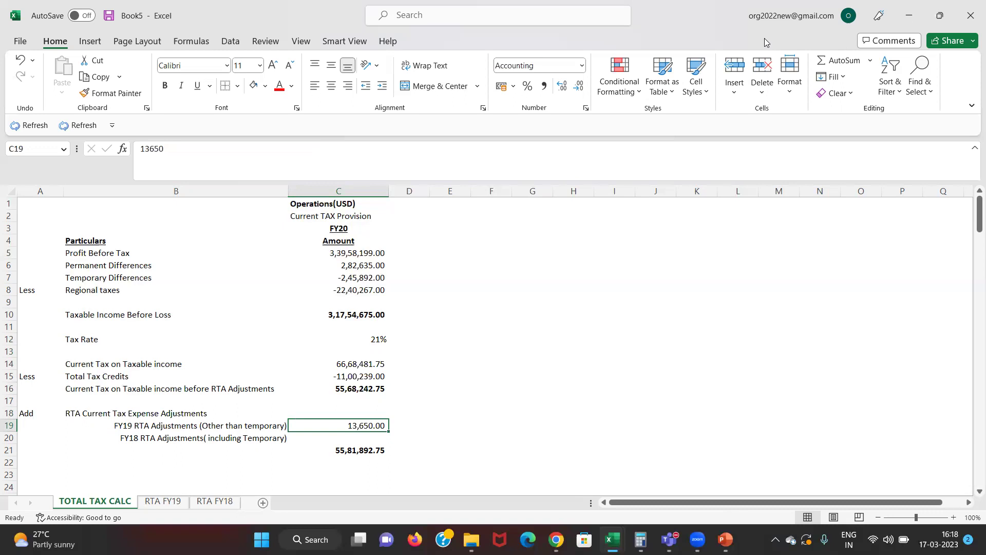
key("Up")
key("Up")
key("Up")
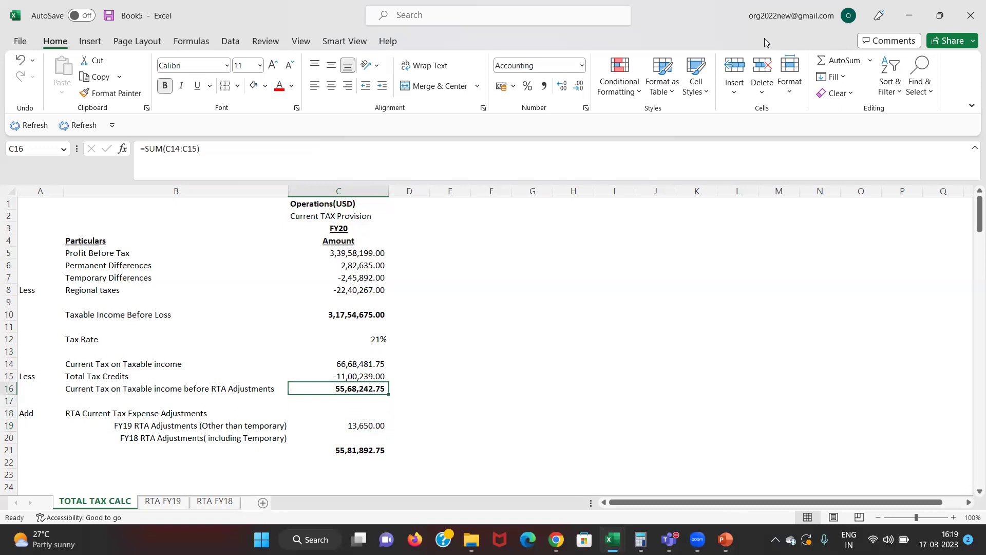
key("Down")
key("Down")
key("Down")
key("Down")
key("Down")
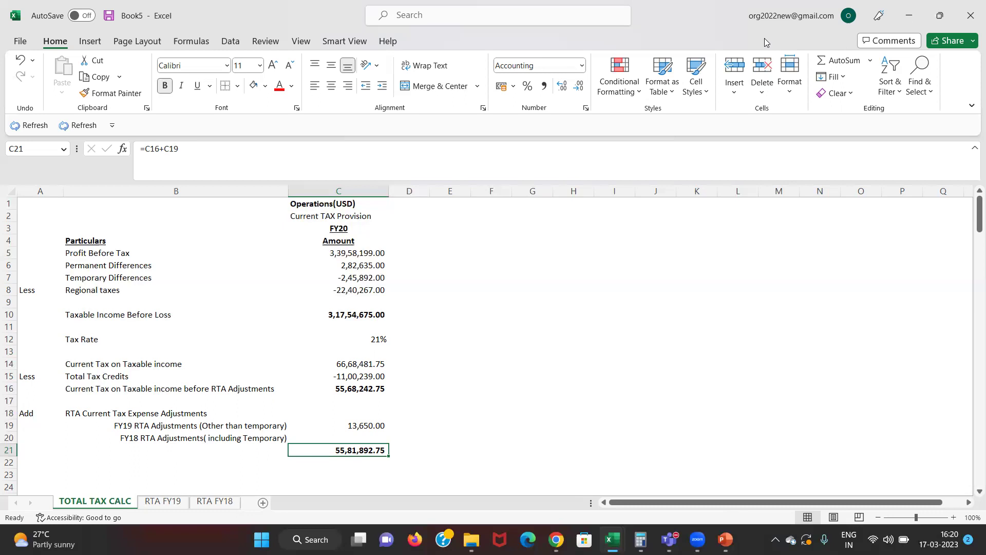
Insert two blank rows above the P12 heading on the RTA FY19 sheet
key("ctrl+Page_Down")
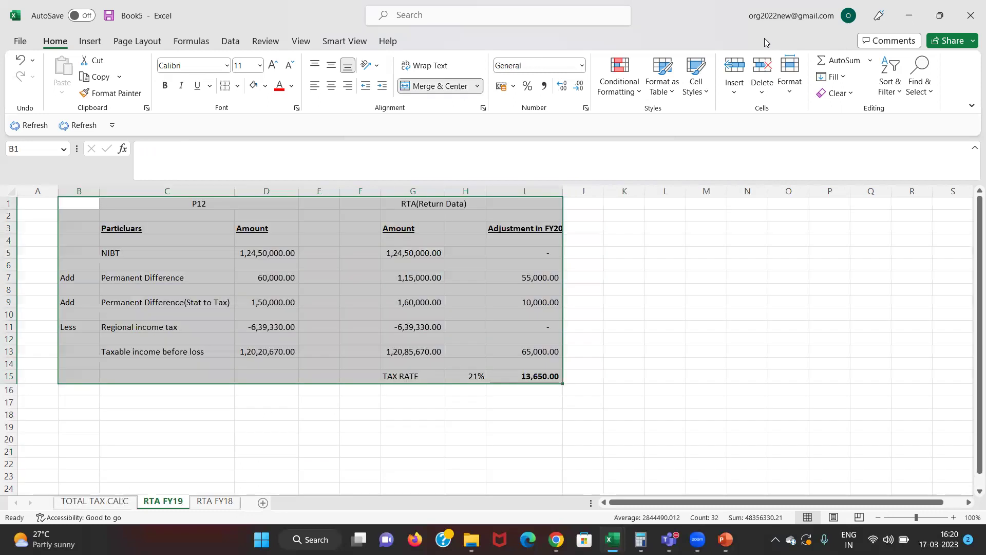
key("Up")
key("Right")
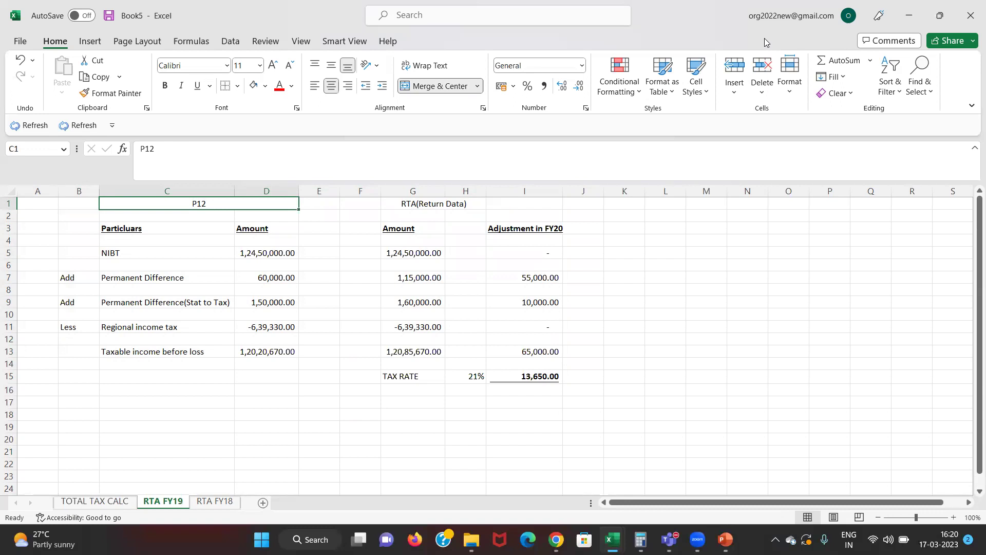
key("Down")
key("Up")
key("shift+space")
key("ctrl+shift+plus")
key("ctrl+shift+plus")
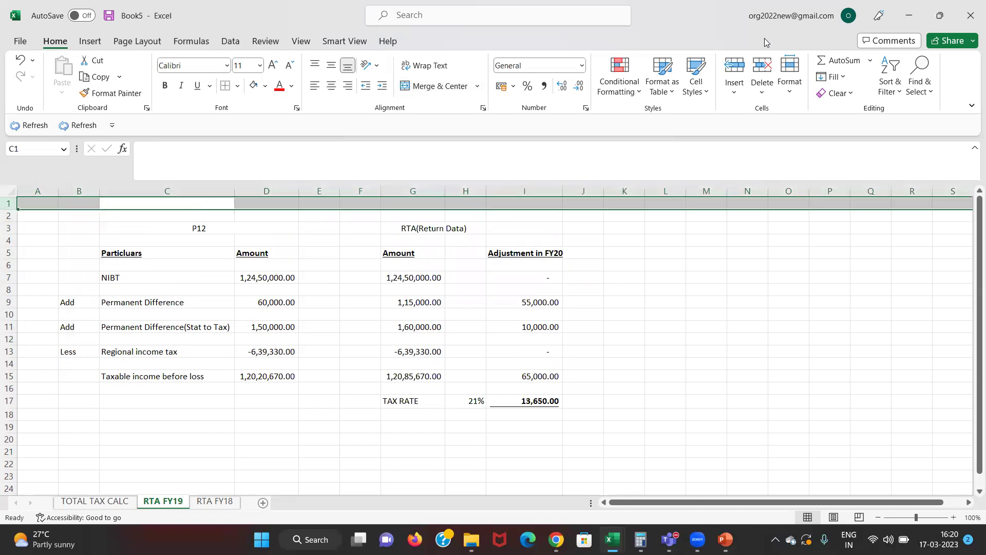
Enter "fy19" in cell C1, above the P12 heading
key("Right")
key("Right")
key("Left")
key("Left")
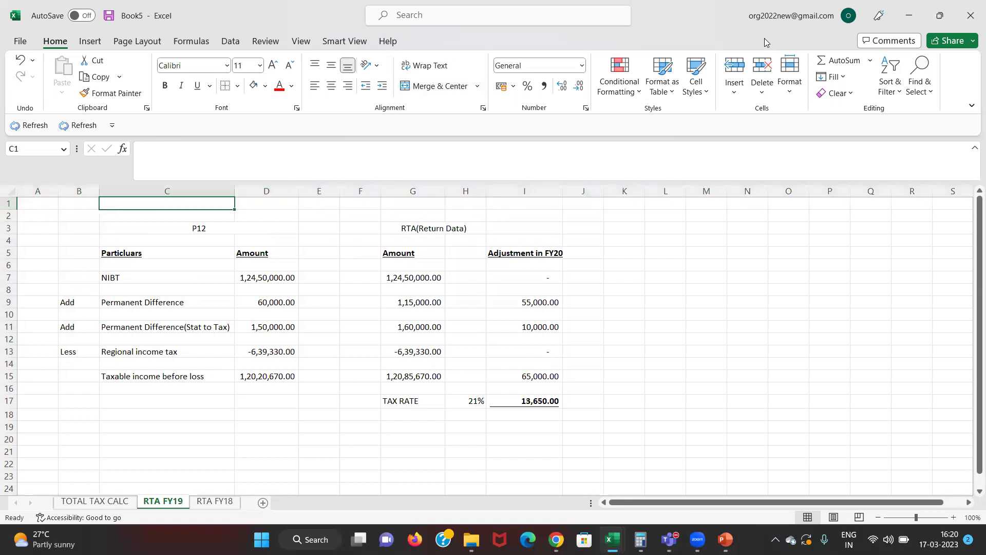
type("fy19")
key("Return")
Enter "fy19" in cell G1, above the RTA(Return Data) heading
key("Down")
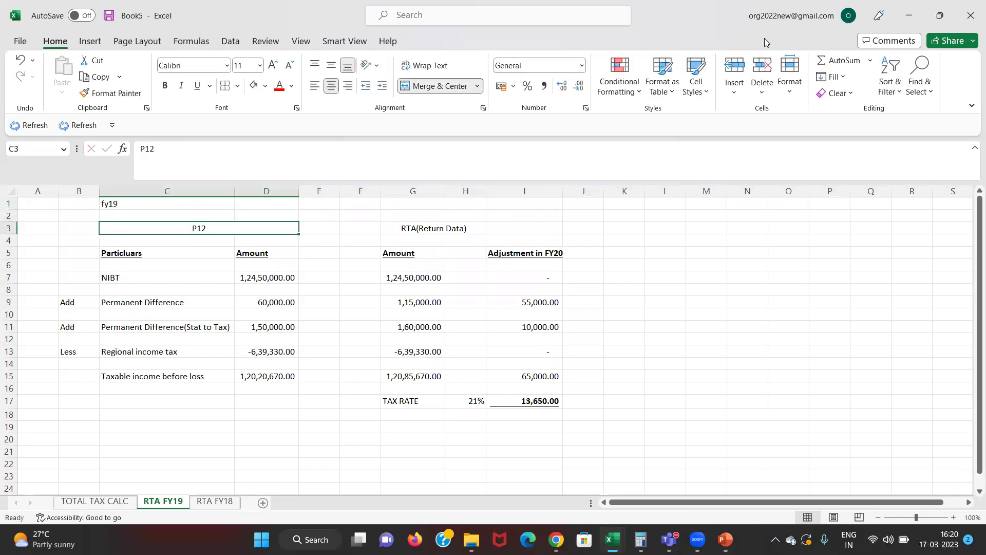
key("Right")
key("Right")
key("Right")
key("Up")
key("Up")
type("fy19")
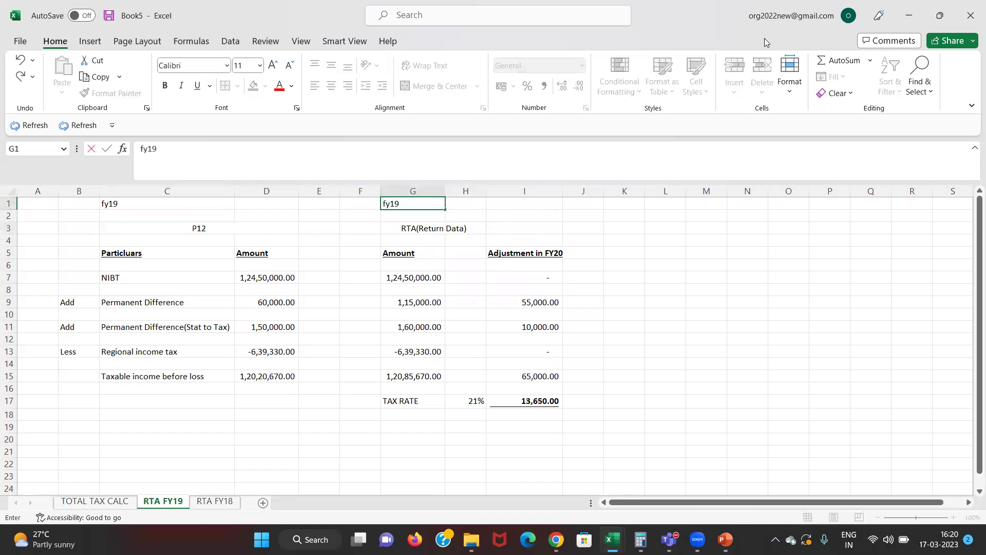
key("Return")
Compare the NIBT amounts under P12 and RTA(Return Data), and check the return's permanent difference amount
key("Return")
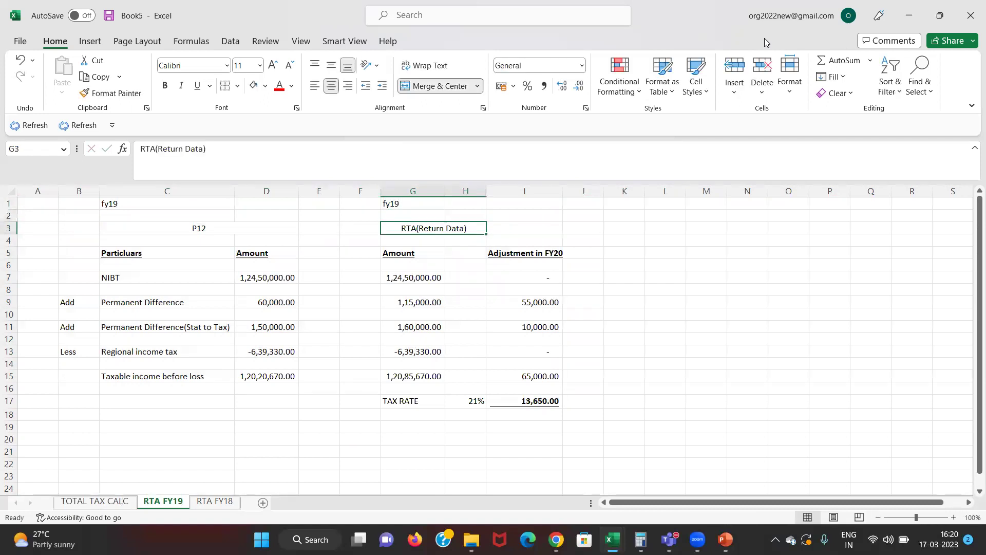
key("Return")
key("Return")
key("Return")
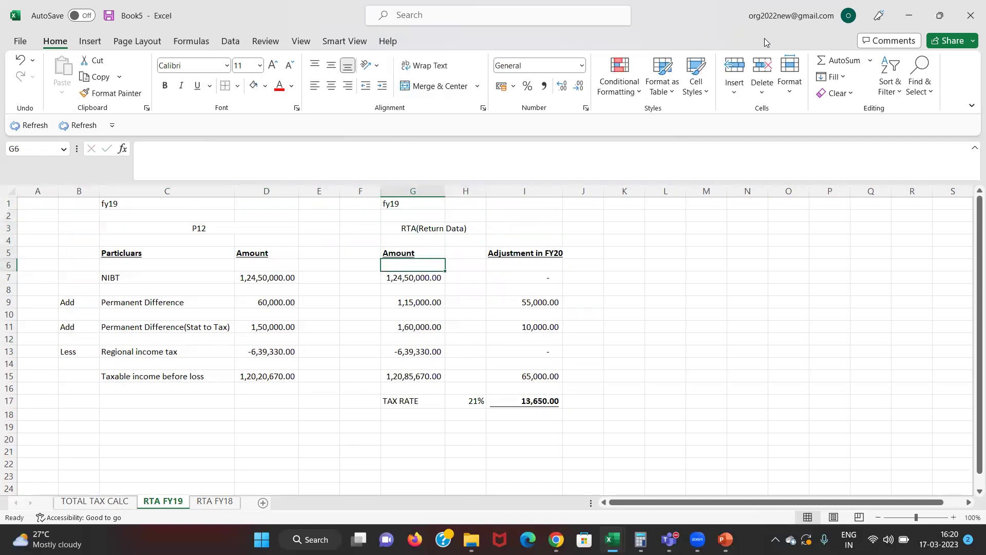
key("Return")
key("Left")
key("Left")
key("Left")
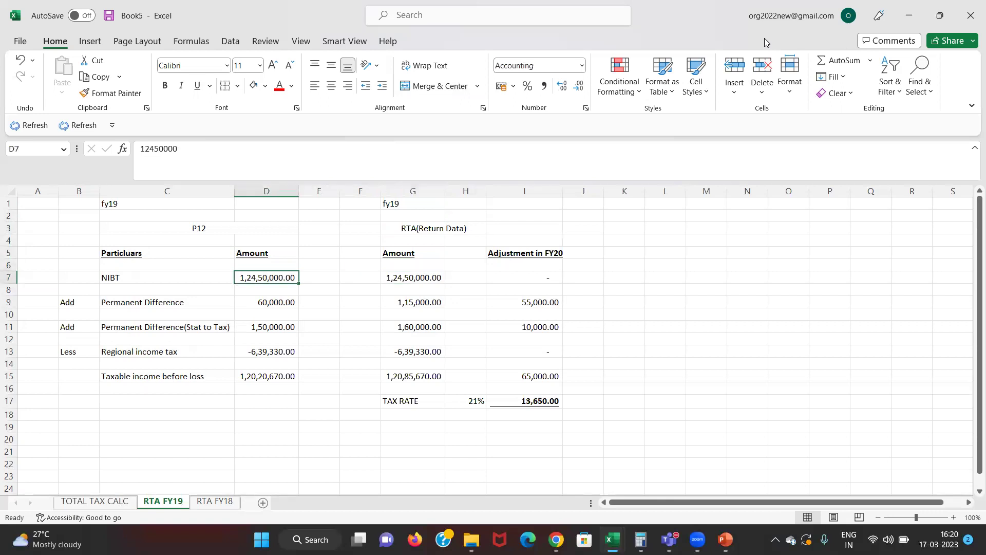
key("Right")
key("Right")
key("Right")
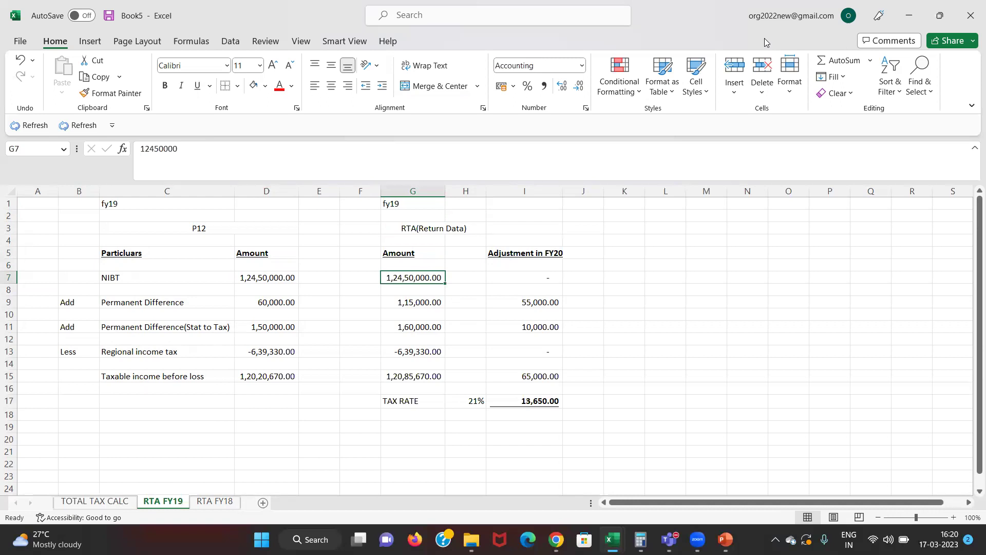
key("Down")
key("Down")
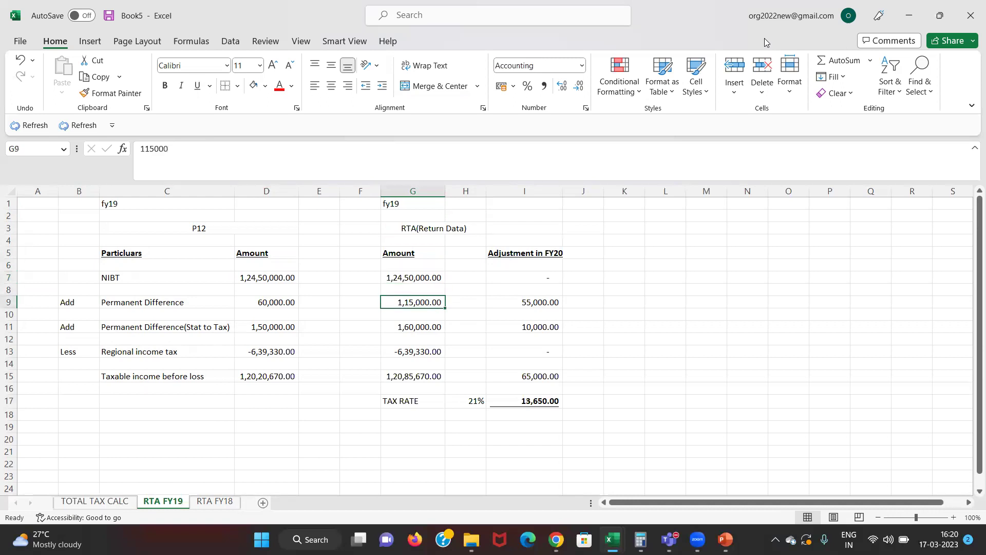
Examine the Adjustment in FY20 formulas, from the permanent difference down to the adjustment multiplied by the tax rate
key("Right")
key("Right")
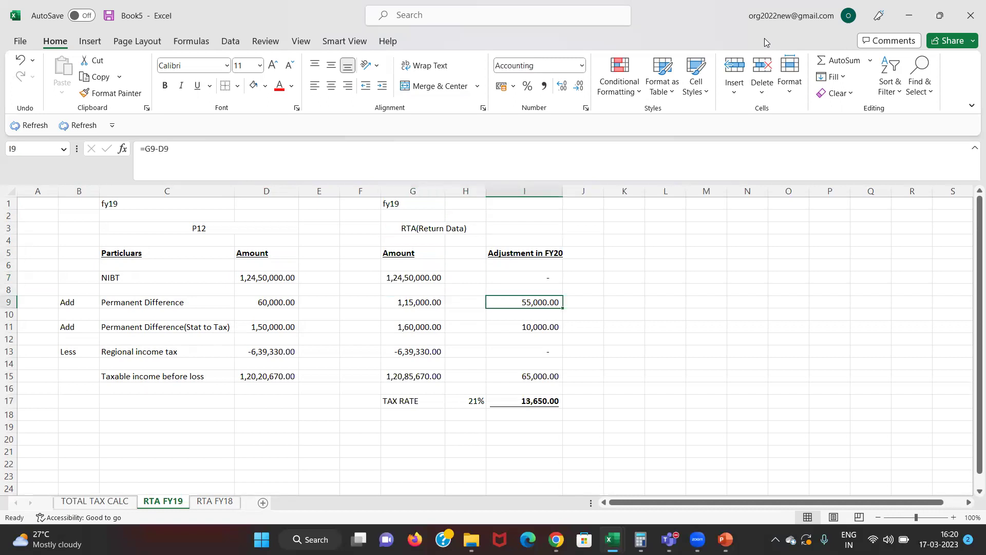
key("Down")
key("Down")
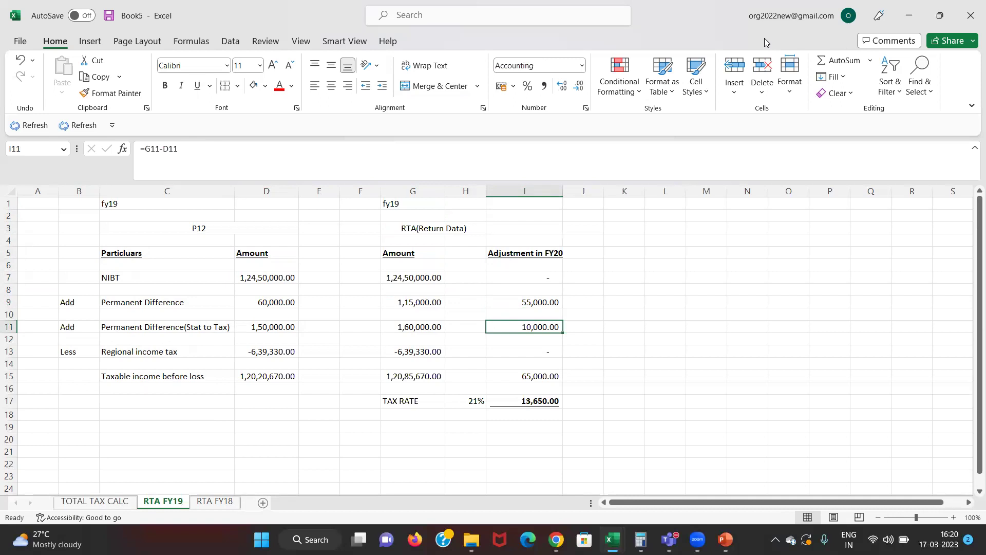
key("Down")
key("Up")
key("Down")
key("Down")
key("Down")
key("Down")
key("Down")
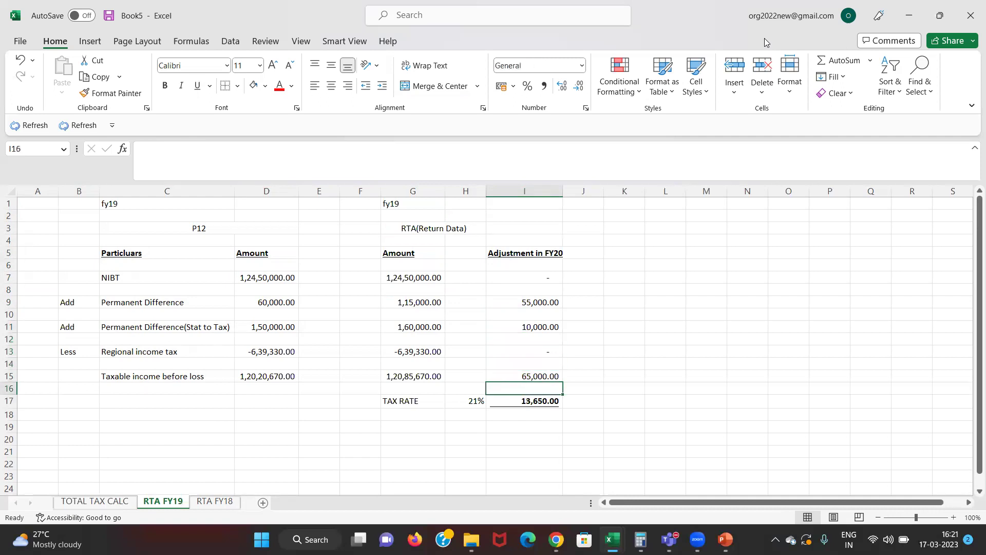
key("Down")
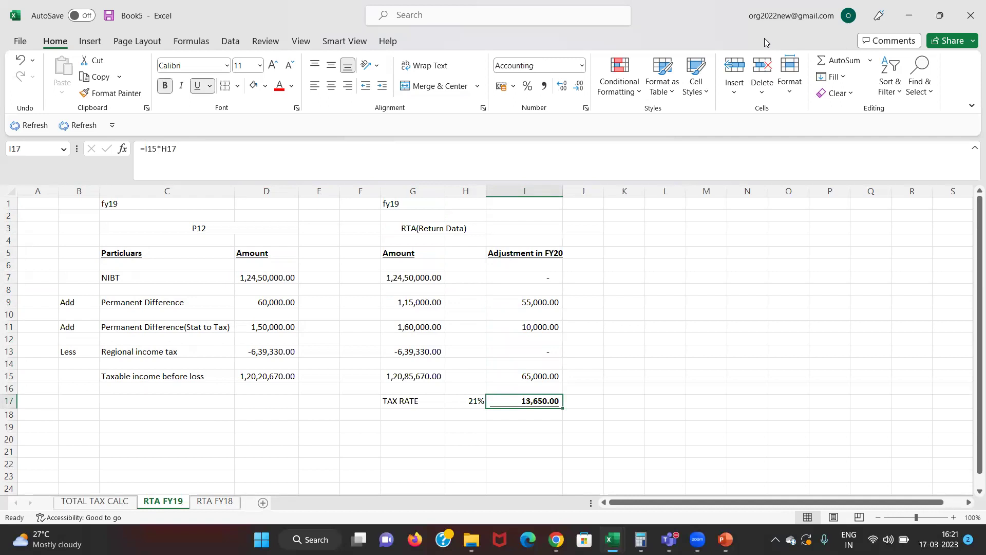
Check the formula for the FY19 adjustment's tax effect, and review the FY19 and FY18 RTA adjustment rows on the TOTAL TAX CALC sheet
key("F2")
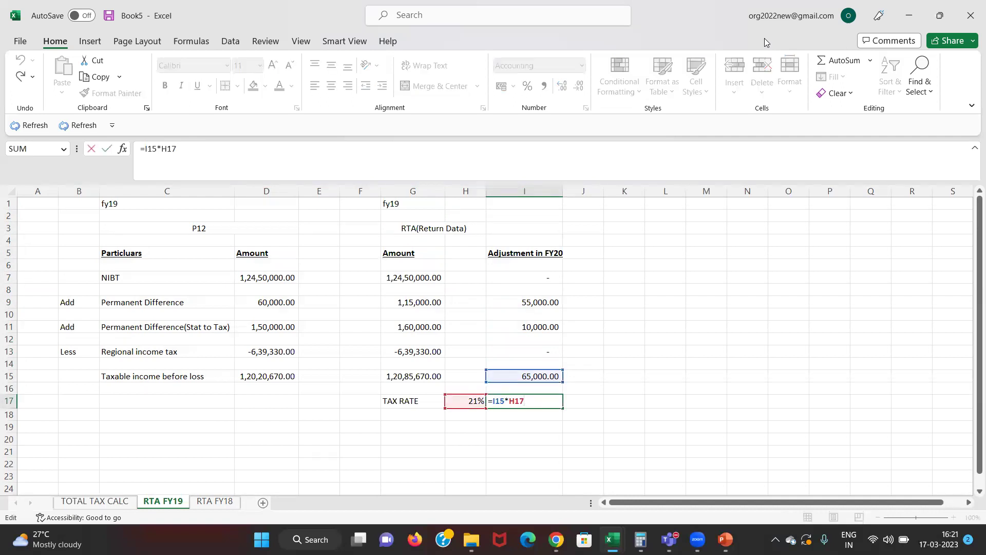
key("Escape")
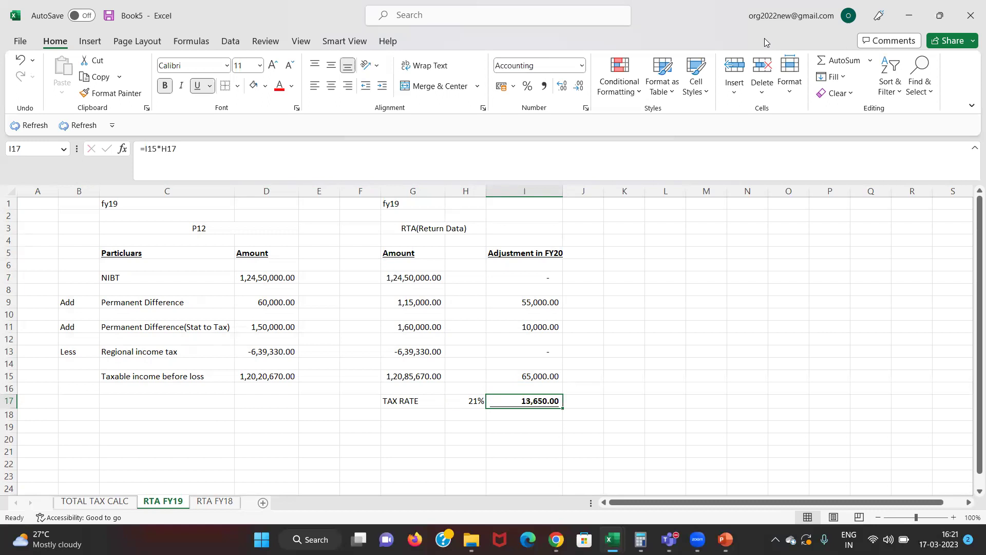
key("ctrl+Page_Up")
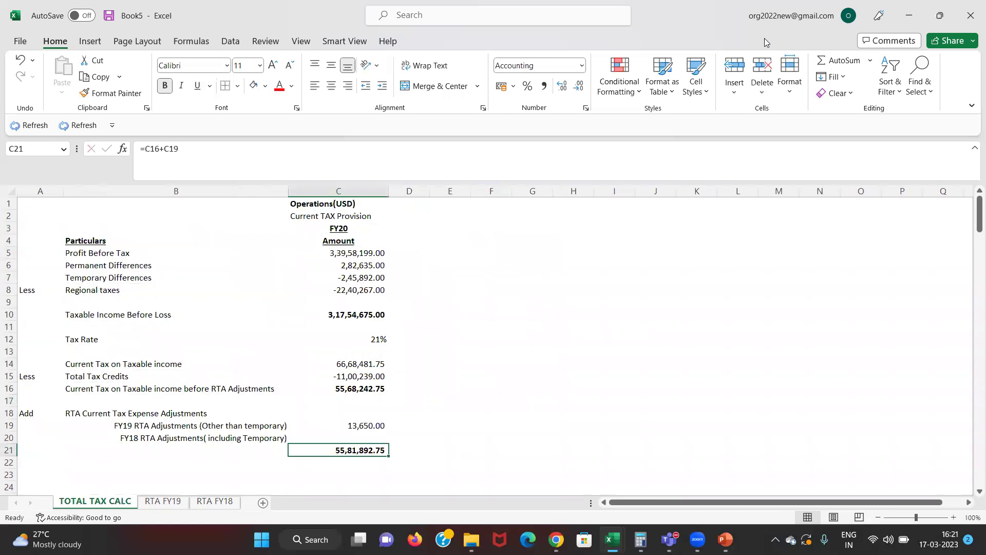
key("Up")
key("Up")
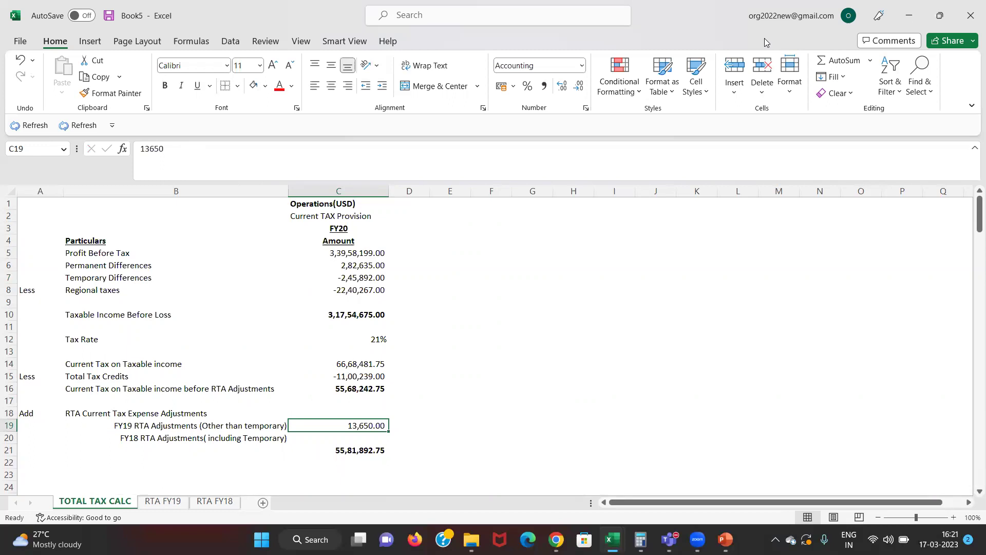
key("Left")
key("Down")
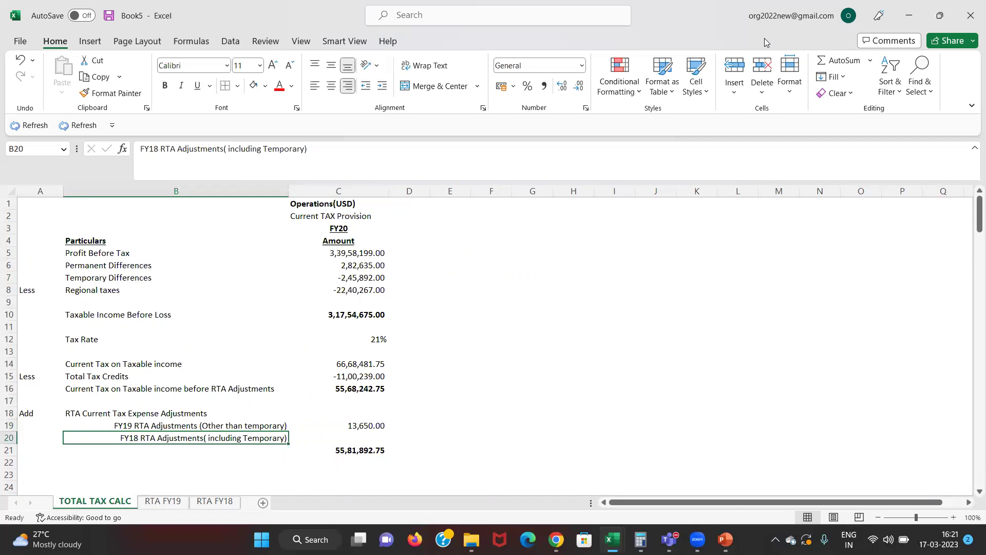
key("Right")
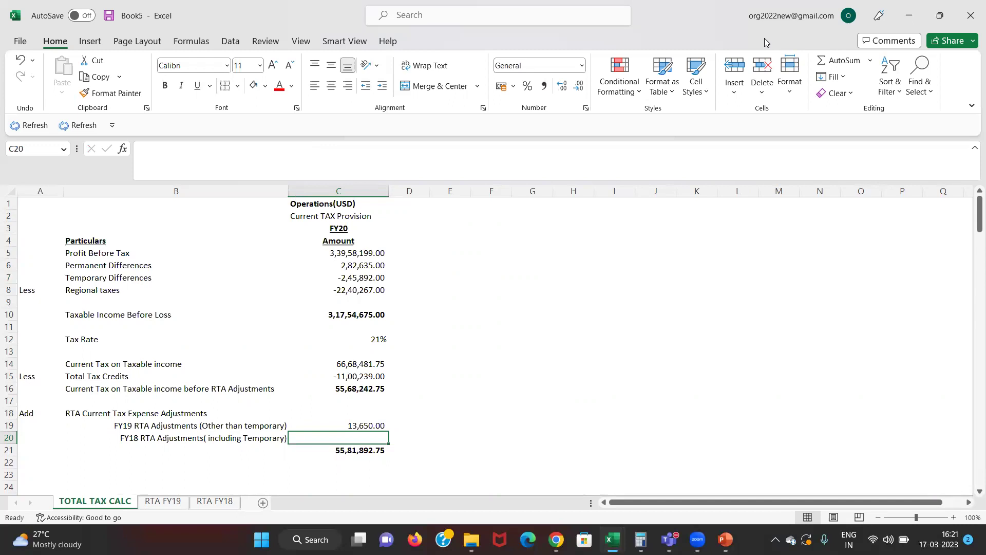
Switch from the workbook to the EPM Cloud Tax Reporting window in Chrome
key("alt+Tab")
key("alt+Tab")
key("alt+Tab")
key("alt+Tab")
key("alt+Tab")
key("alt+Tab")
key("alt+Tab")
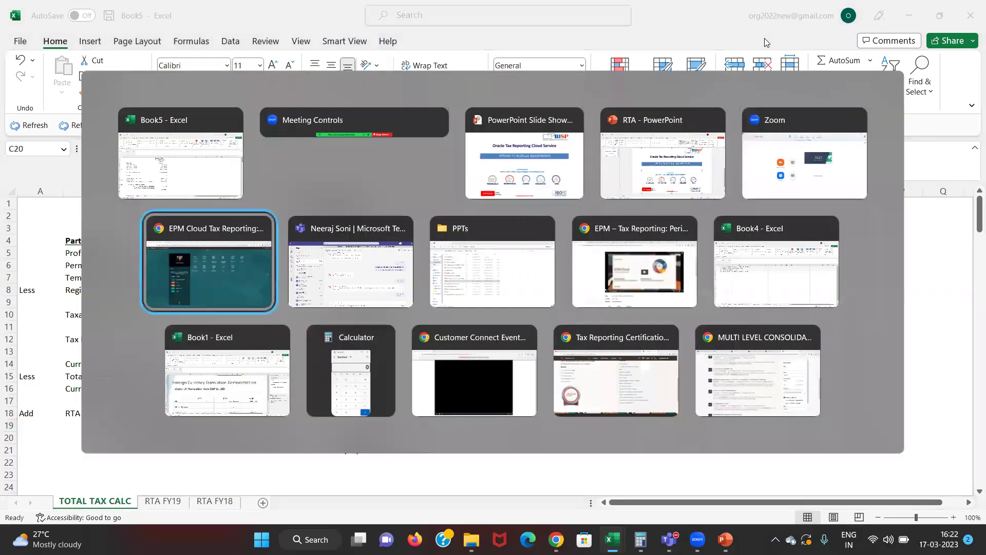
key("alt+Tab")
key("alt+Tab")
key("alt+Tab")
key("alt+Tab")
key("alt+Tab")
key("alt+Tab")
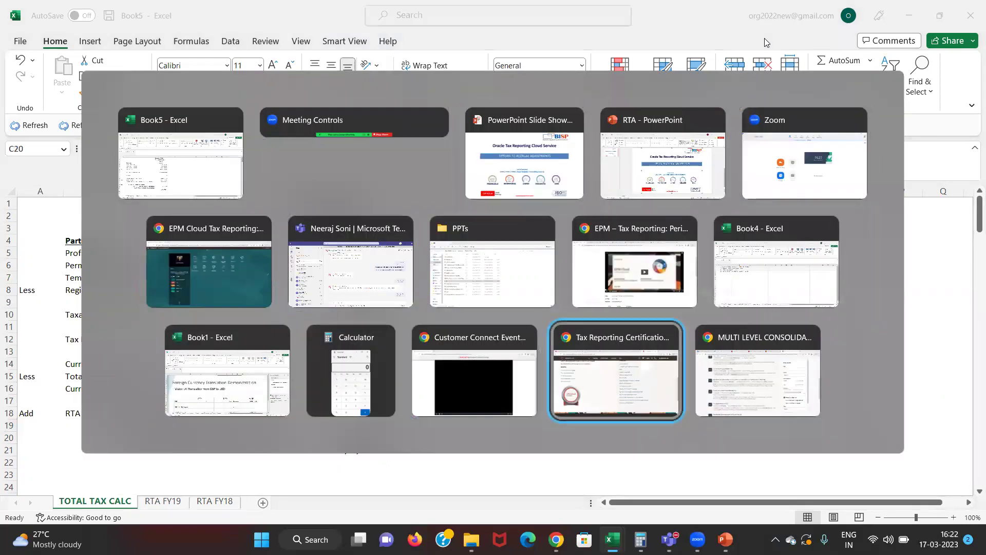
key("alt+shift+Tab")
key("alt+shift+Tab")
key("alt+shift+Tab")
key("alt+shift+Tab")
key("alt+shift+Tab")
key("alt+shift+Tab")
key("alt+shift+Tab")
key("alt+shift+Tab")
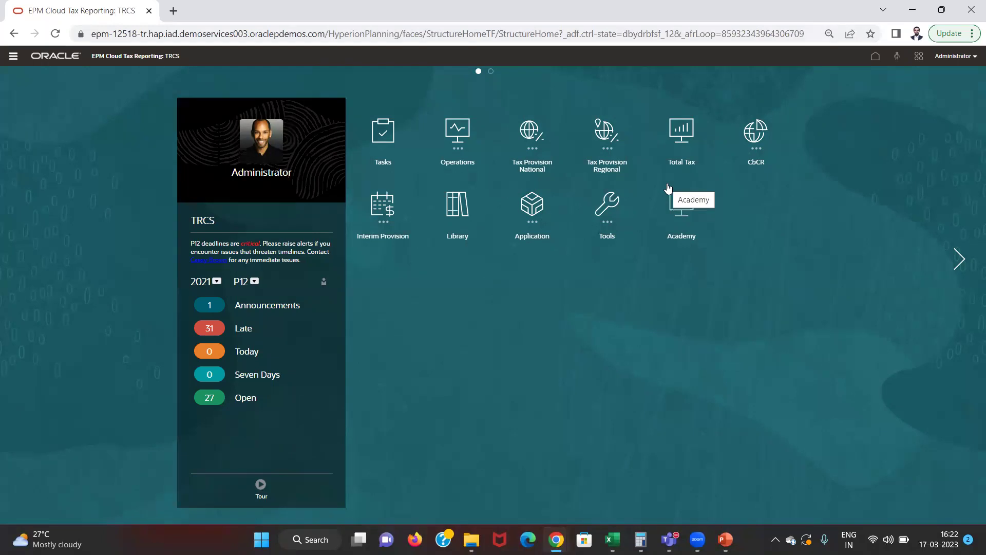
Open the RTA Automation form from the application's Tax Reporting configuration
left_click(536, 220)
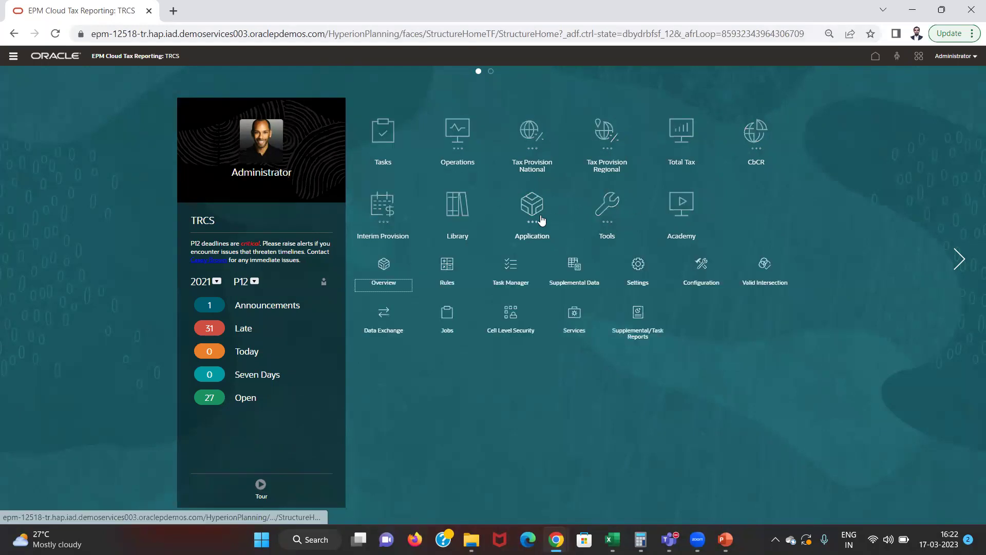
left_click(696, 284)
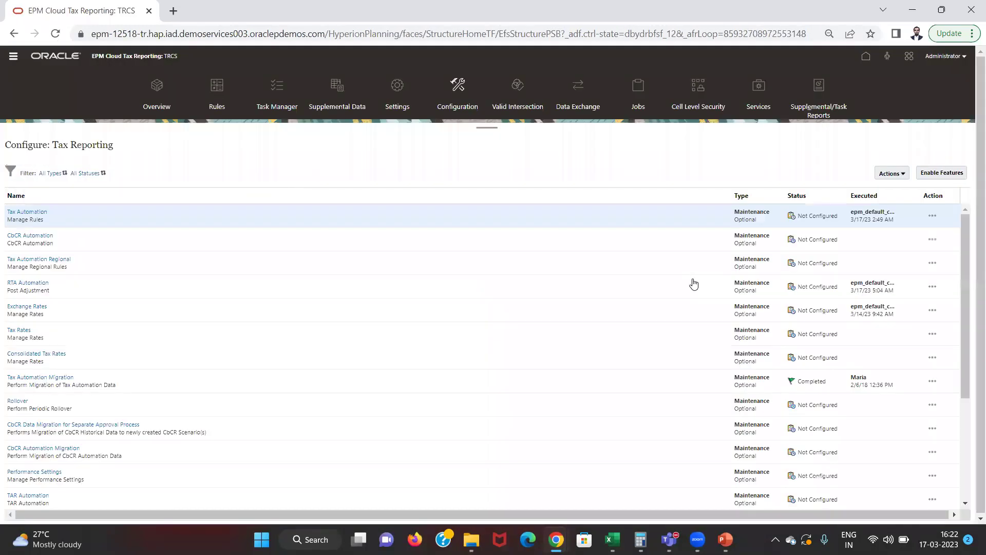
left_click(19, 286)
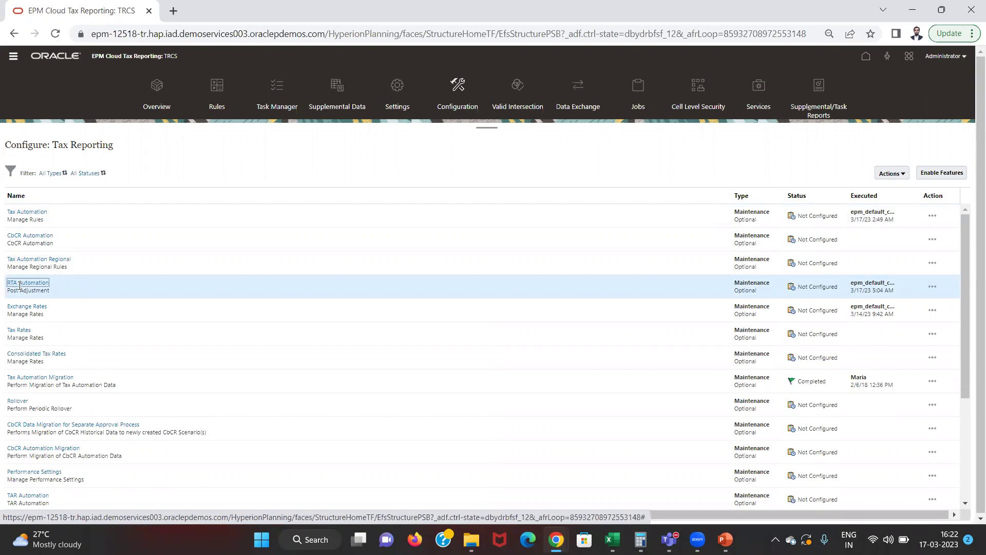
left_click(17, 285)
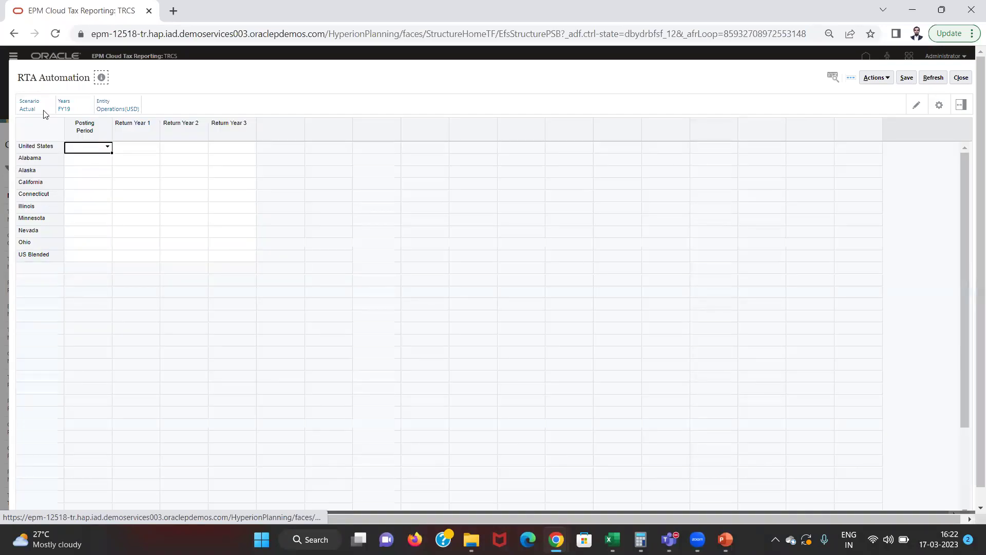
Set the RTA Automation form's year to FY20 for Operations(USD), save the form and close it
left_click(64, 109)
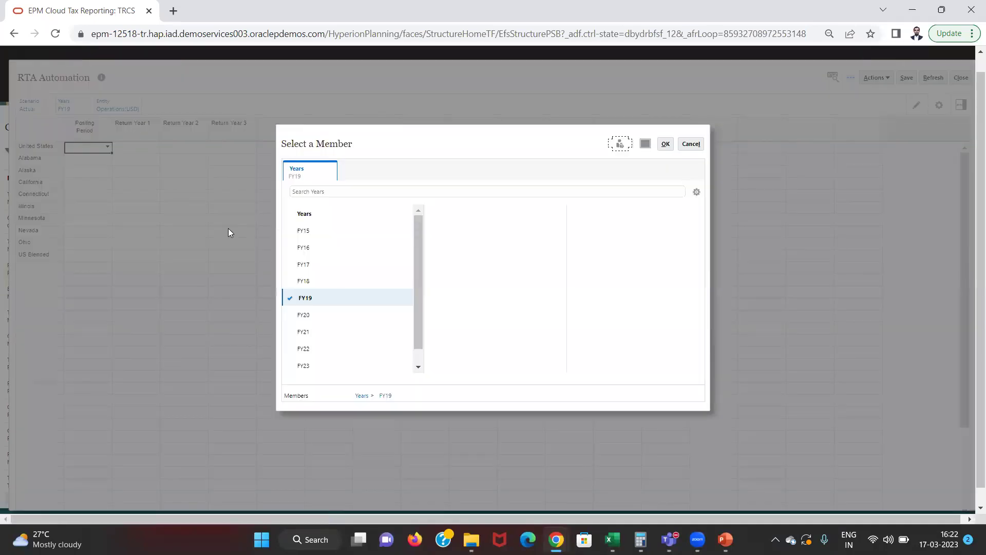
left_click(288, 314)
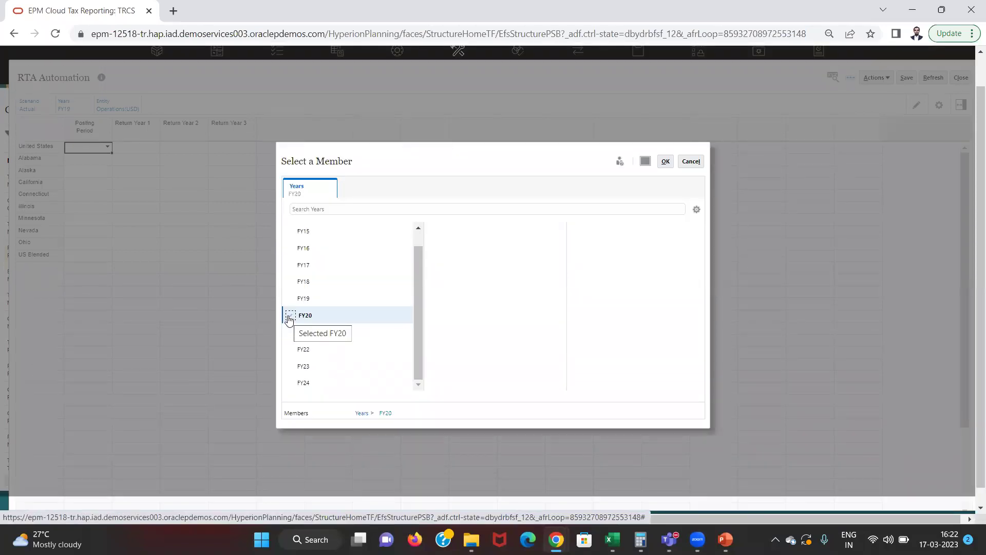
left_click(664, 162)
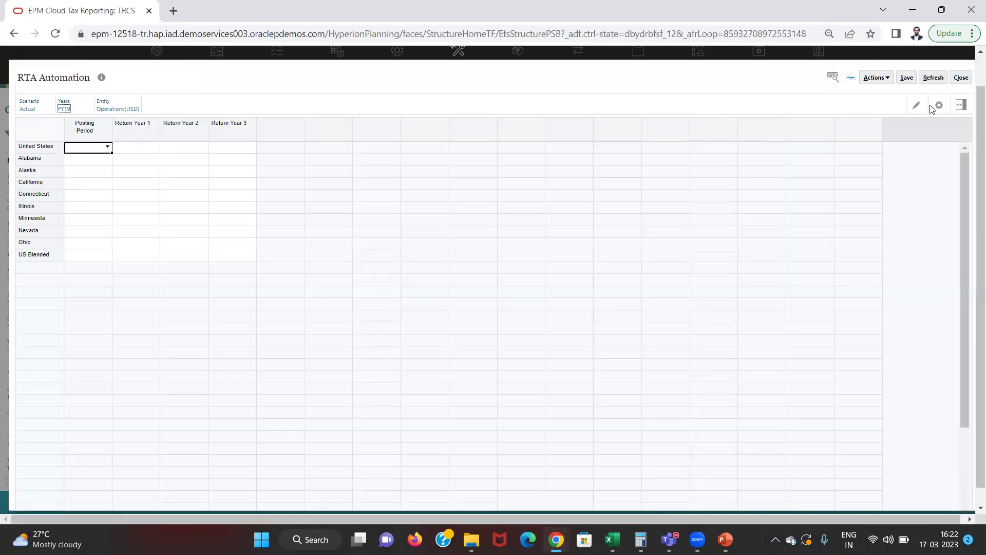
left_click(895, 104)
left_click(907, 78)
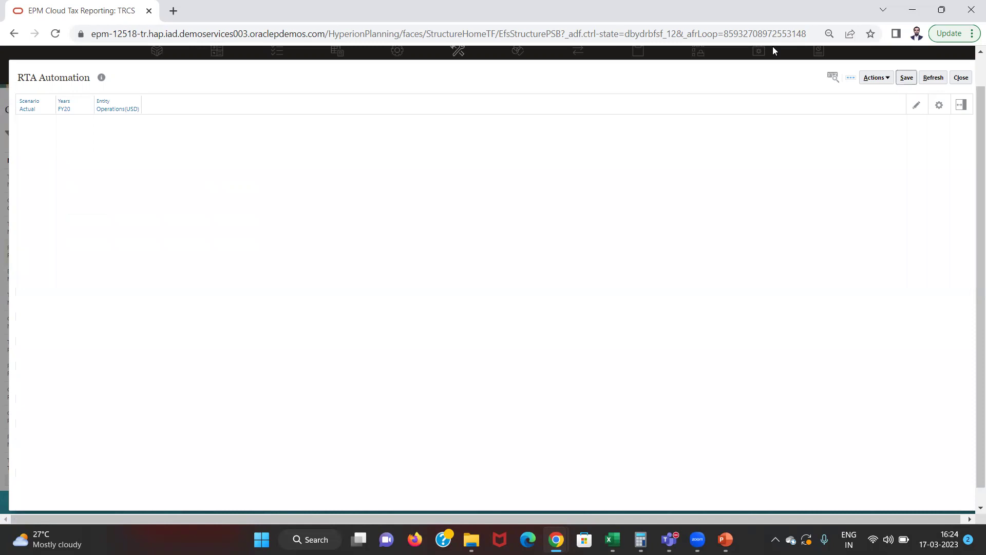
key("XF86AudioRaiseVolume")
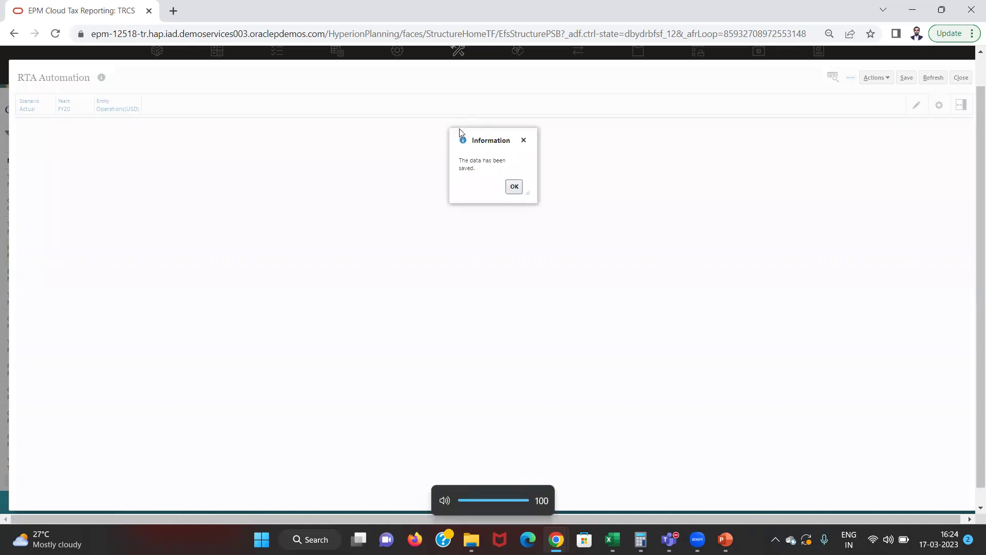
left_click(513, 186)
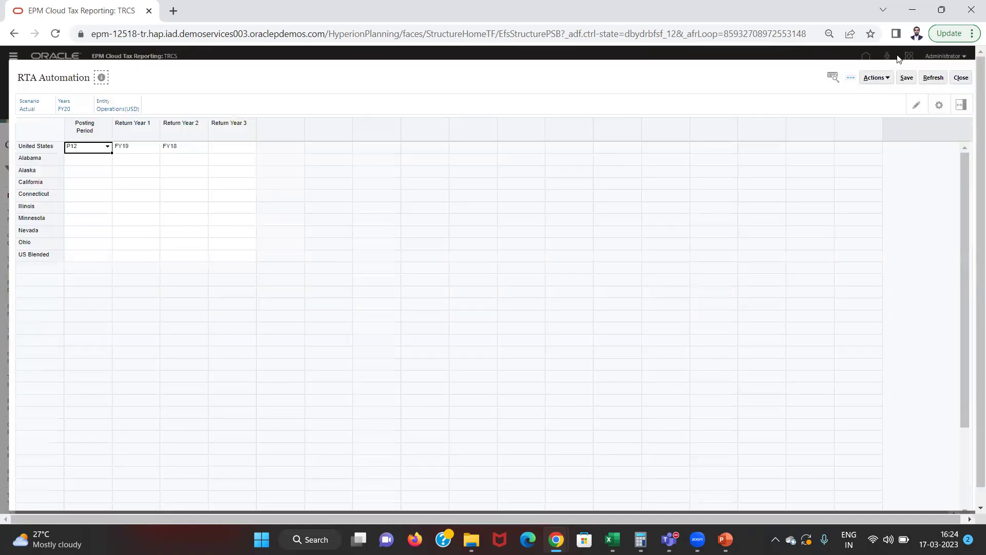
left_click(961, 80)
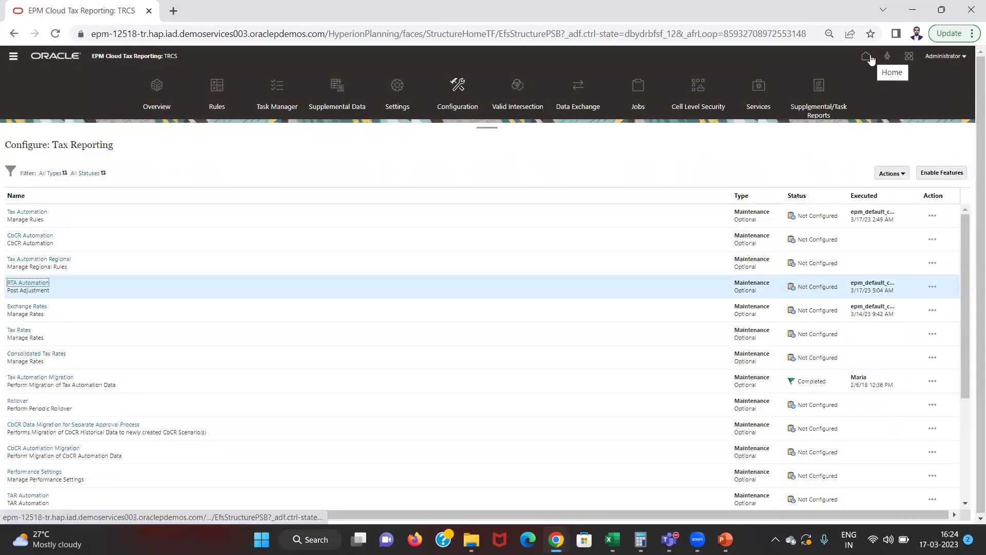
Return to the home page and open the Tax Provision National package
left_click(871, 60)
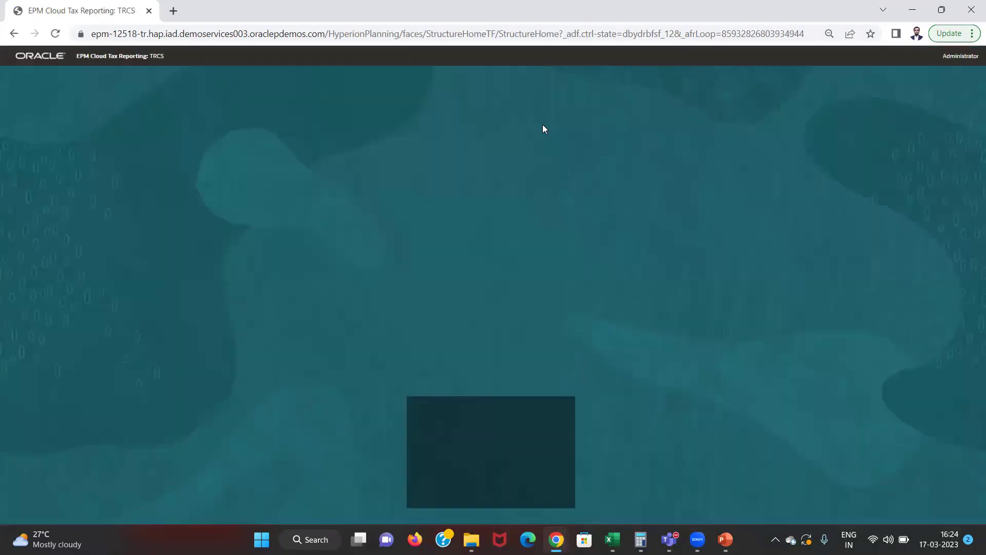
left_click(530, 132)
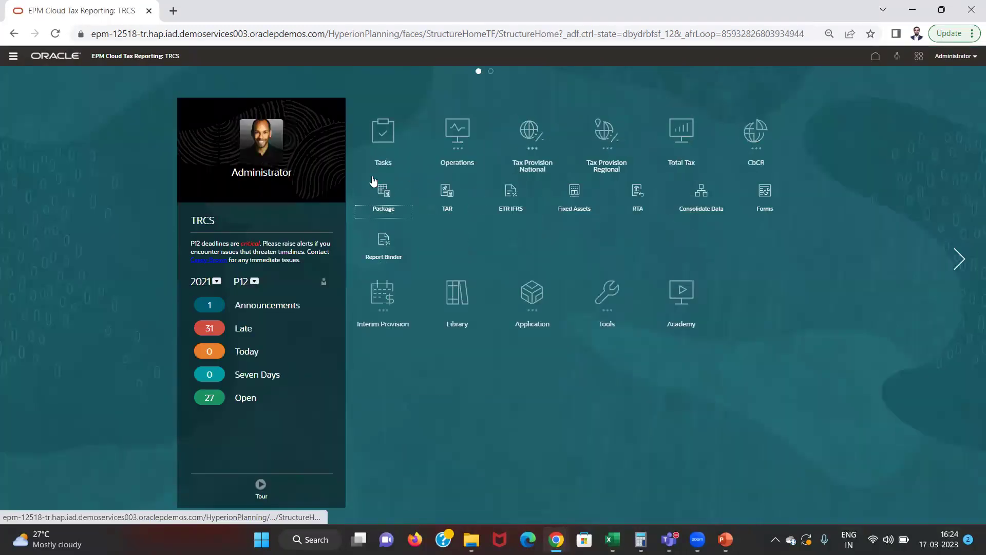
left_click(382, 207)
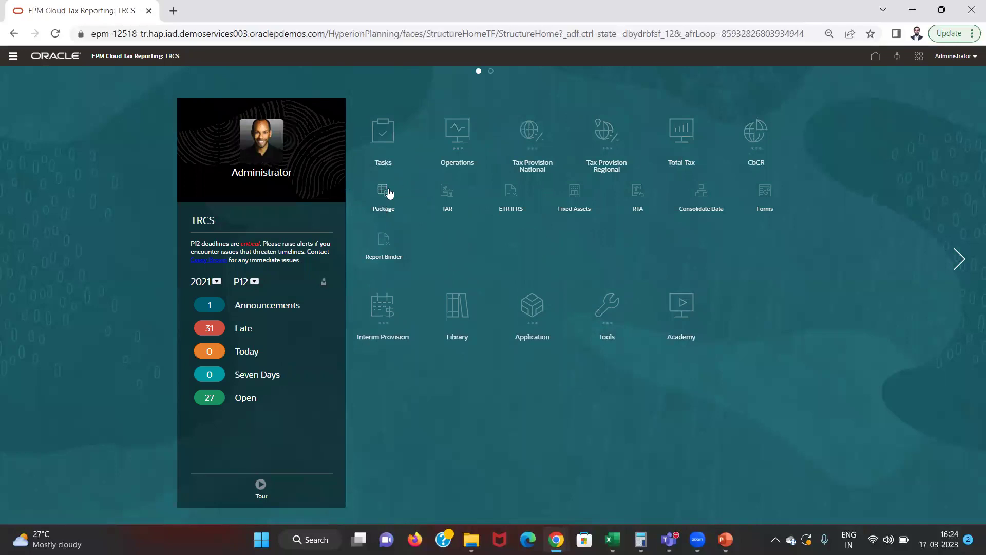
left_click(389, 193)
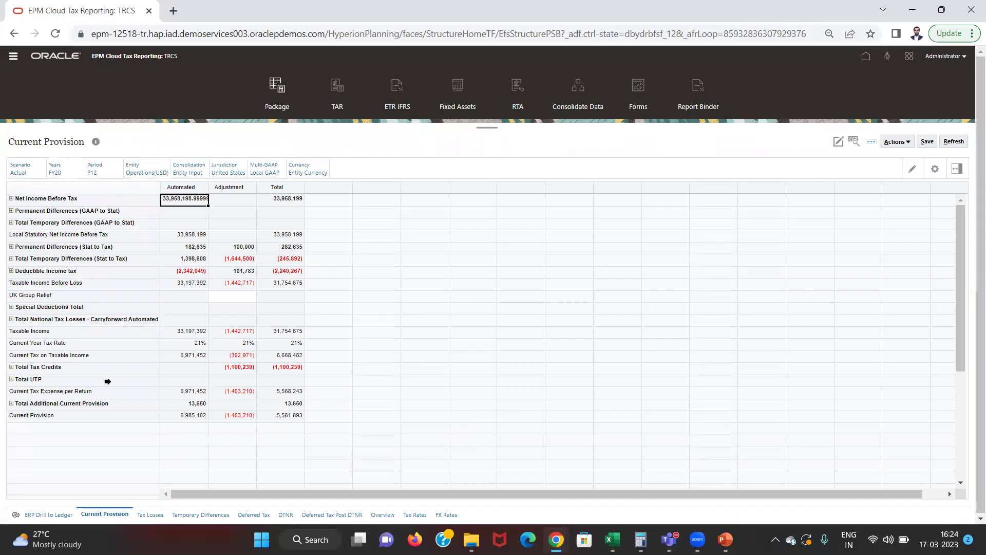
Expand Total Additional Current Provision and its calculated part, and compare the current provision with the TOTAL TAX CALC worksheet in Excel
left_click(11, 404)
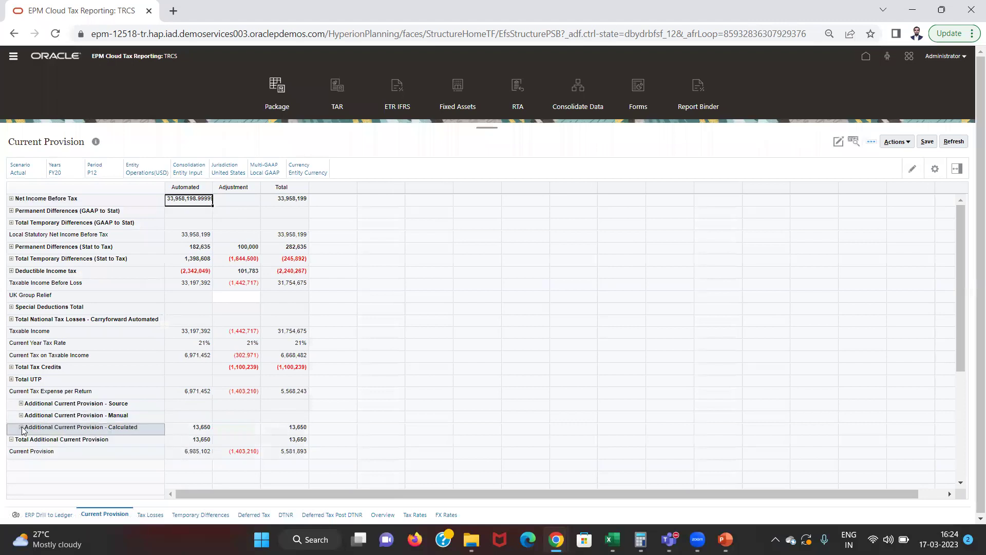
left_click(21, 428)
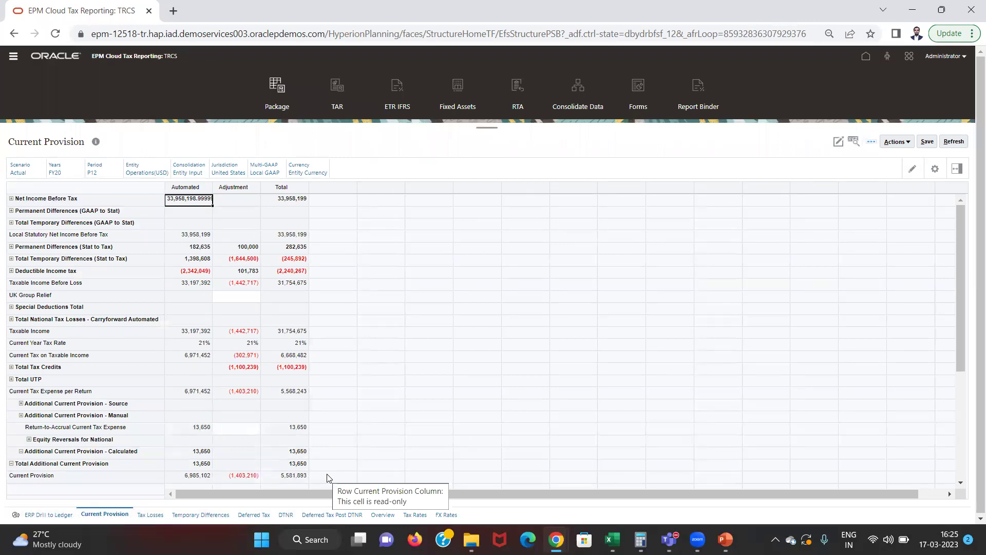
key("alt+Tab")
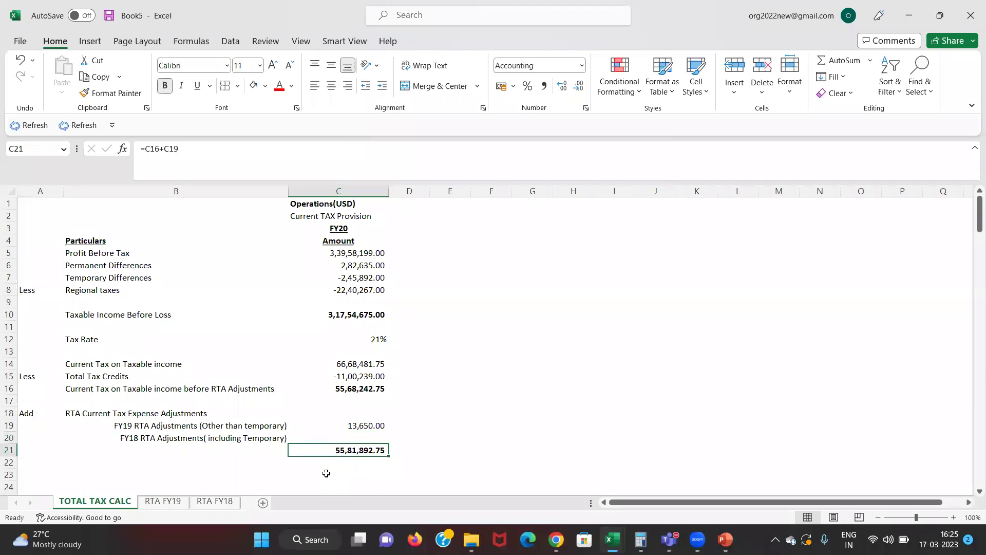
key("alt+Tab")
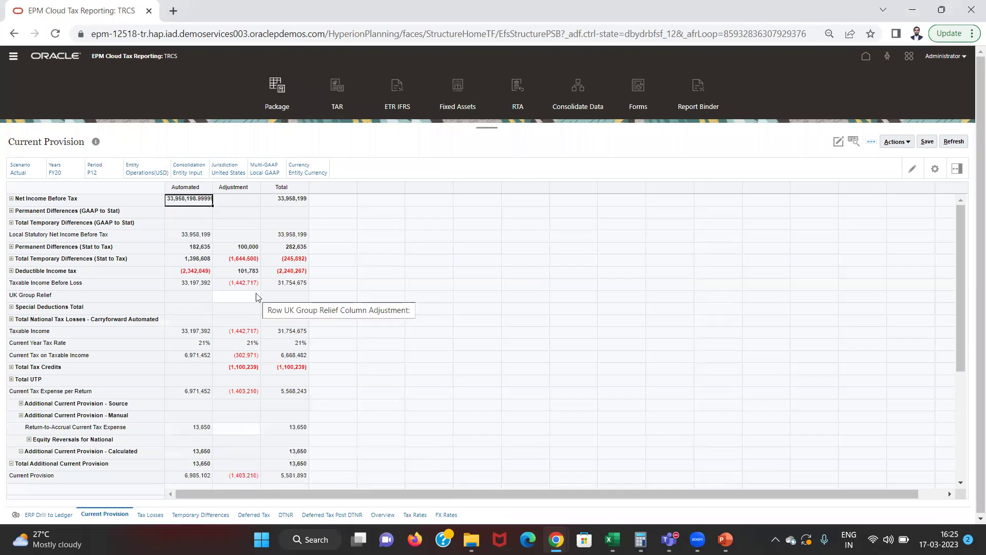
Open the national RTA form and set its year to FY19 to show the P12 and RTA amounts with their differences
left_click(511, 97)
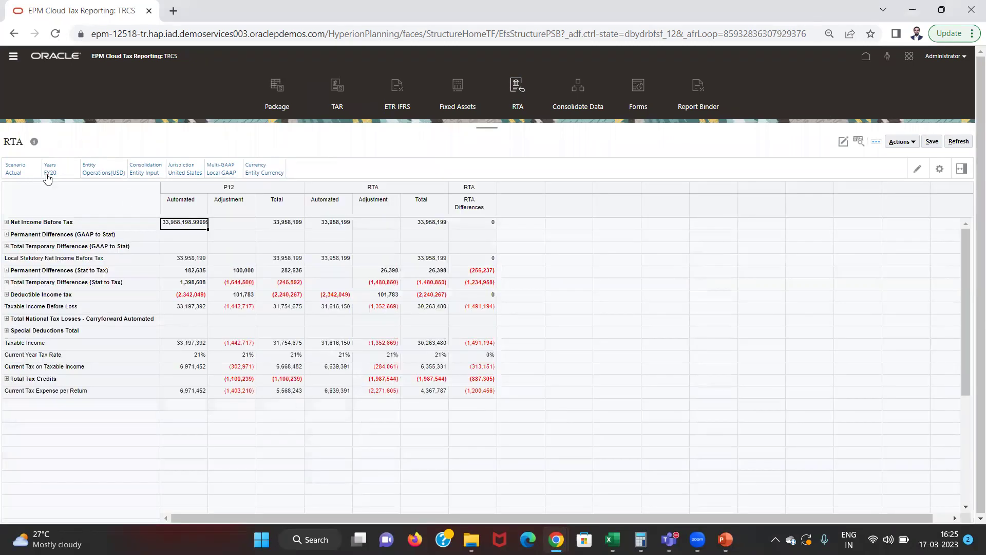
left_click(48, 178)
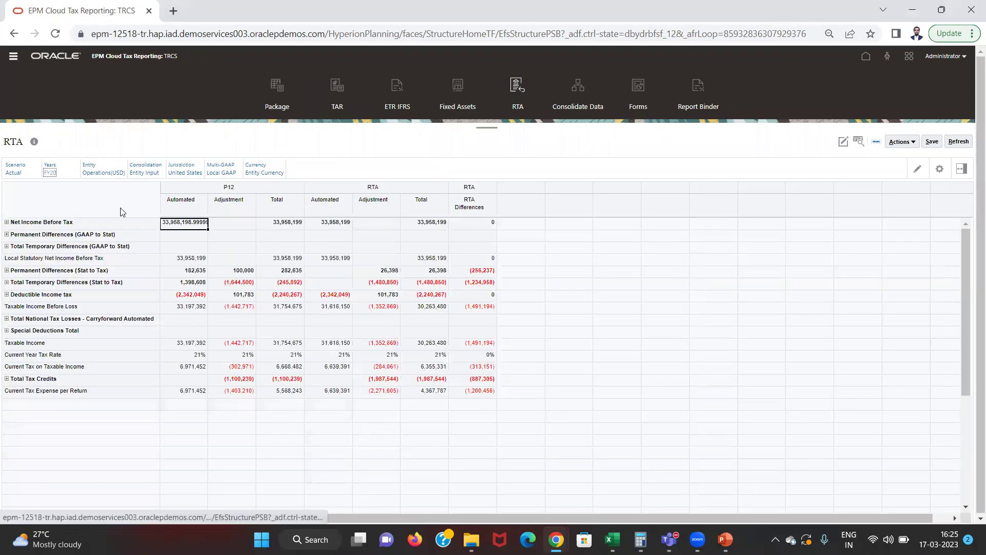
left_click(120, 208)
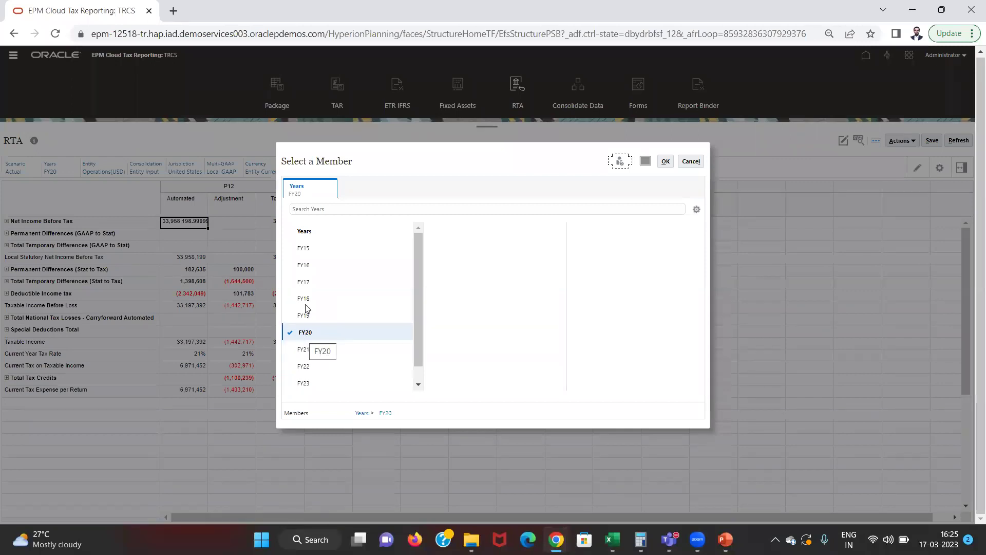
left_click(286, 315)
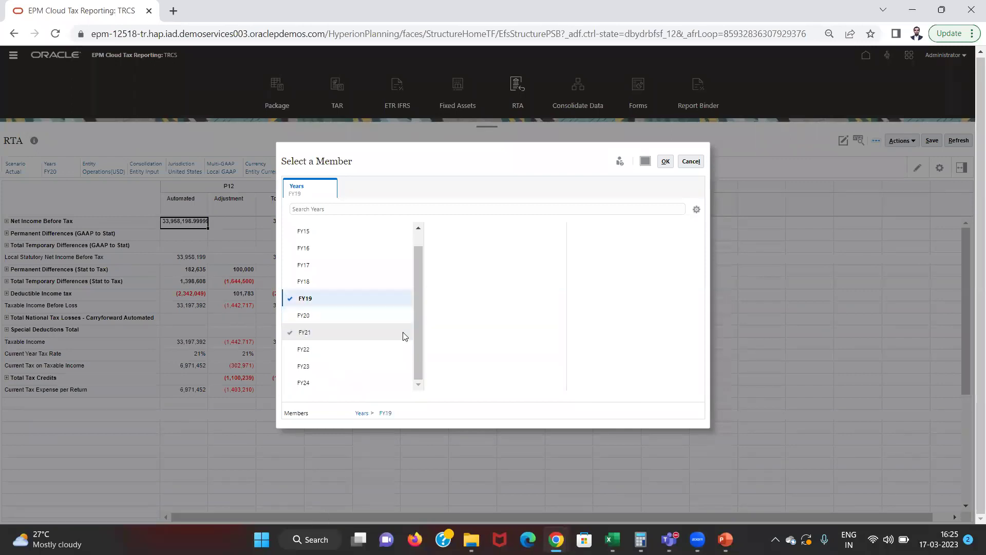
left_click(666, 163)
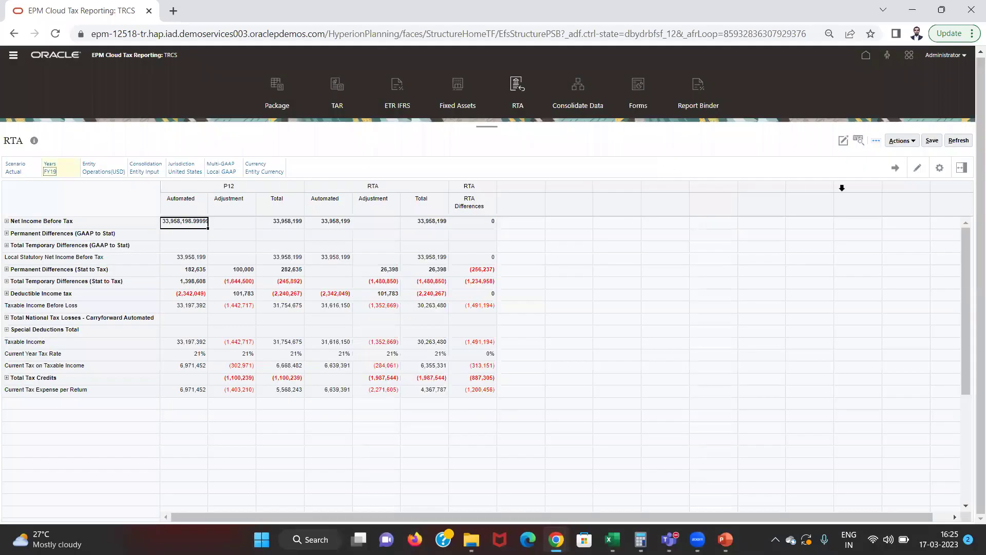
left_click(895, 168)
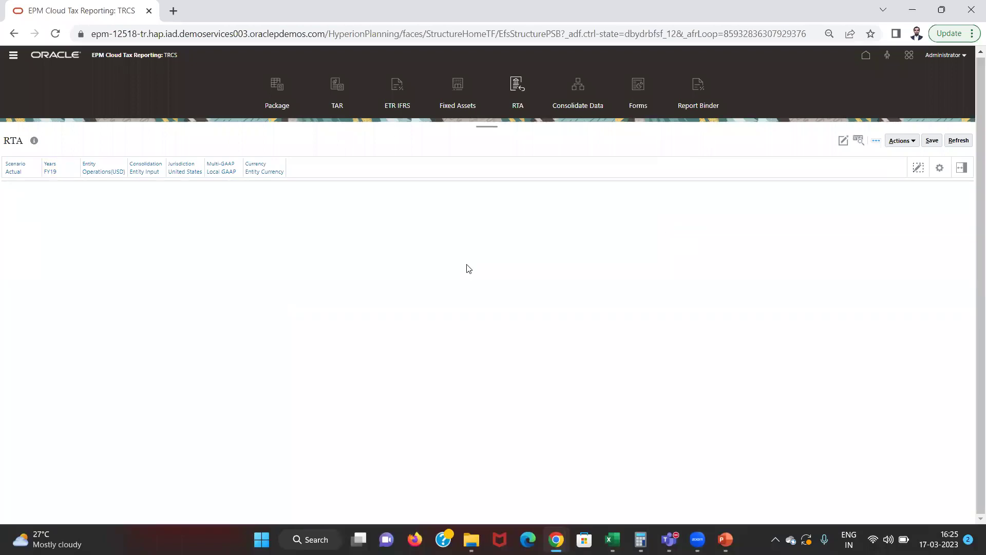
left_click(314, 225)
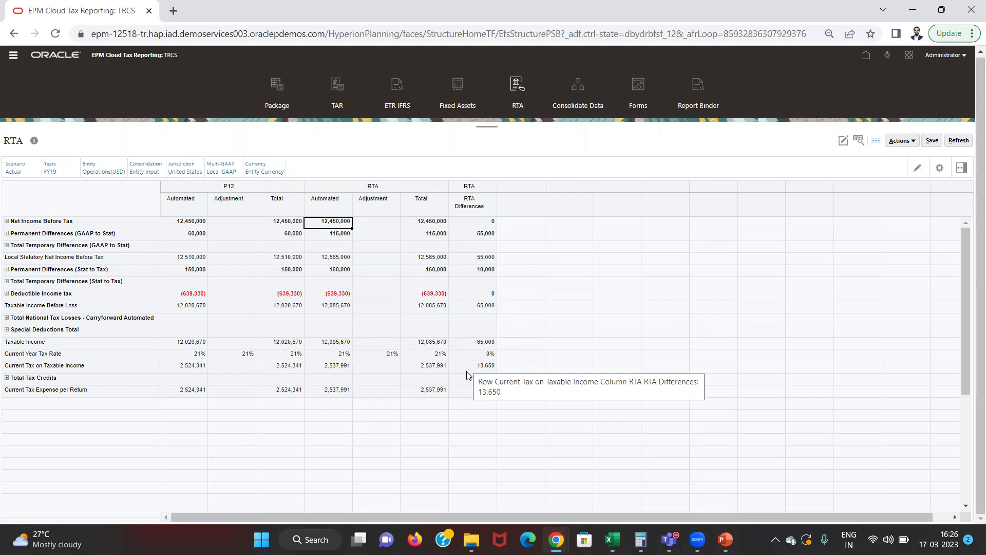
Open the package's Current Provision form and set its year to FY20 to show the additional current provision
left_click(283, 105)
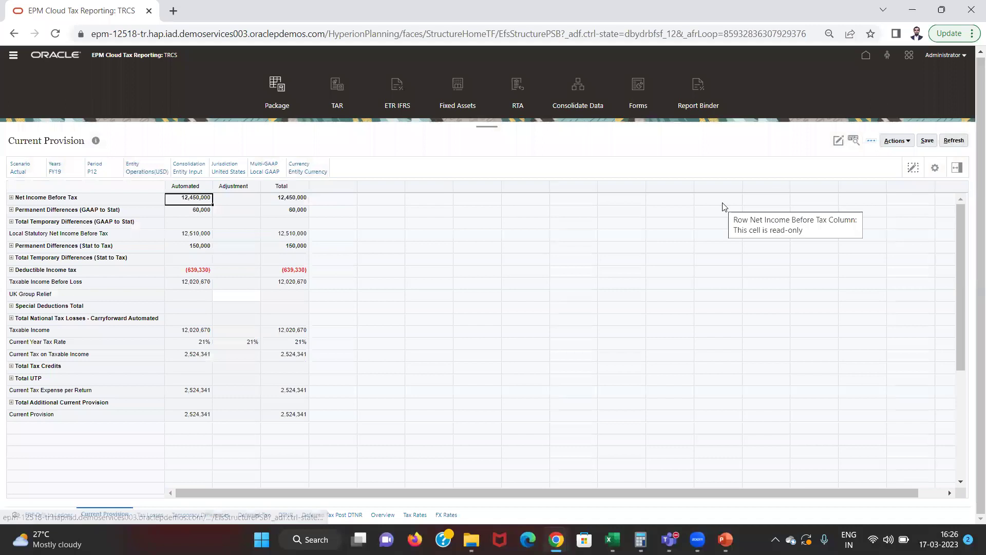
left_click(912, 168)
left_click(864, 222)
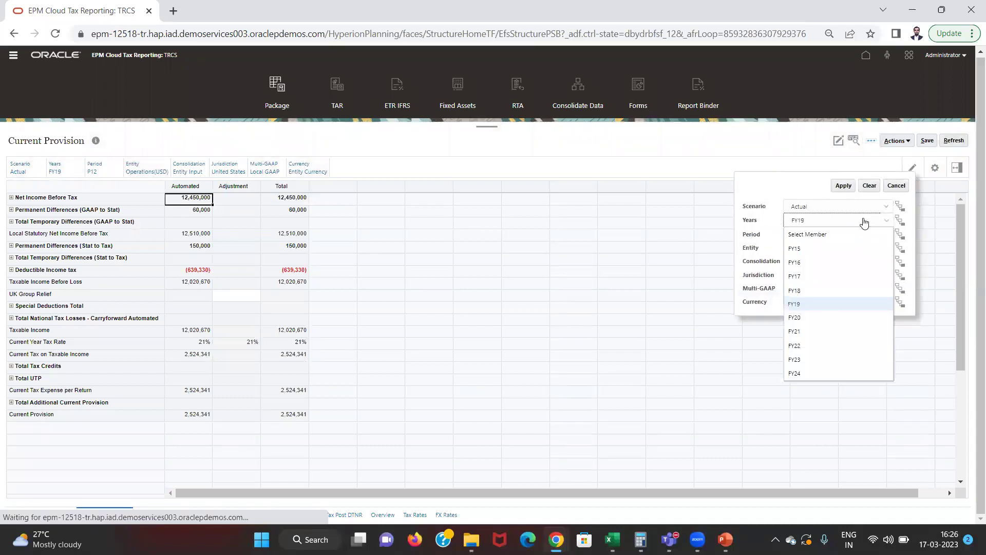
left_click(811, 317)
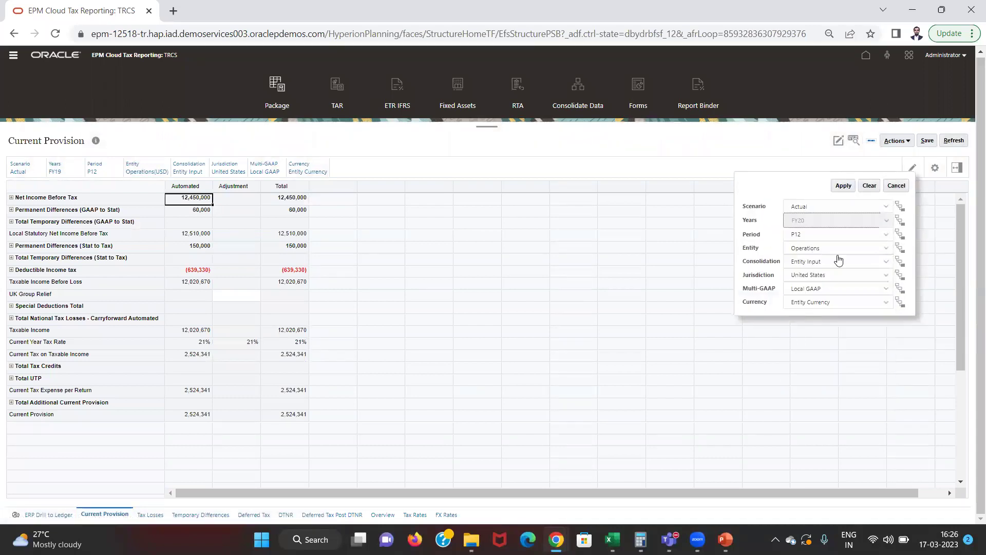
left_click(845, 186)
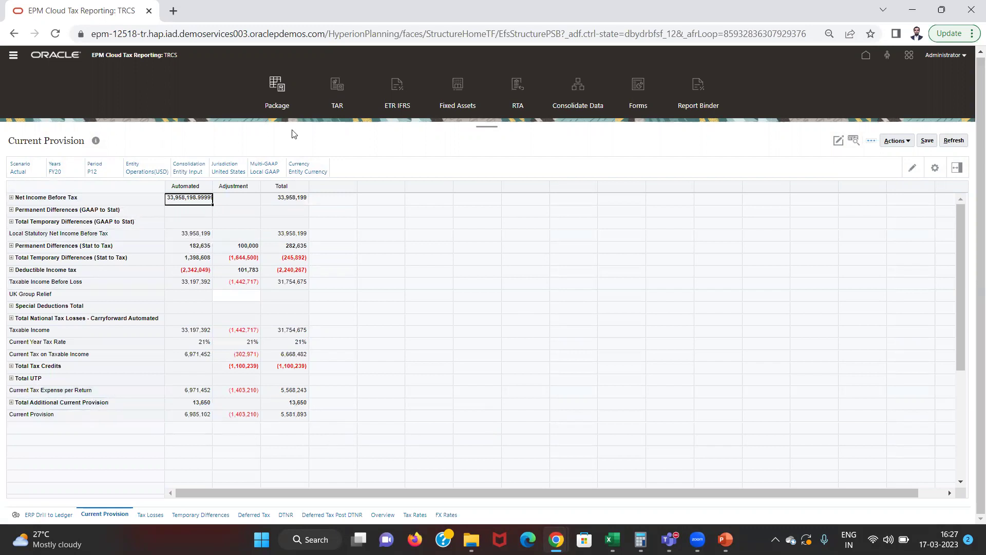
Return to the national RTA form and set its year to FY19 to review the differences between P12 and RTA
left_click(519, 98)
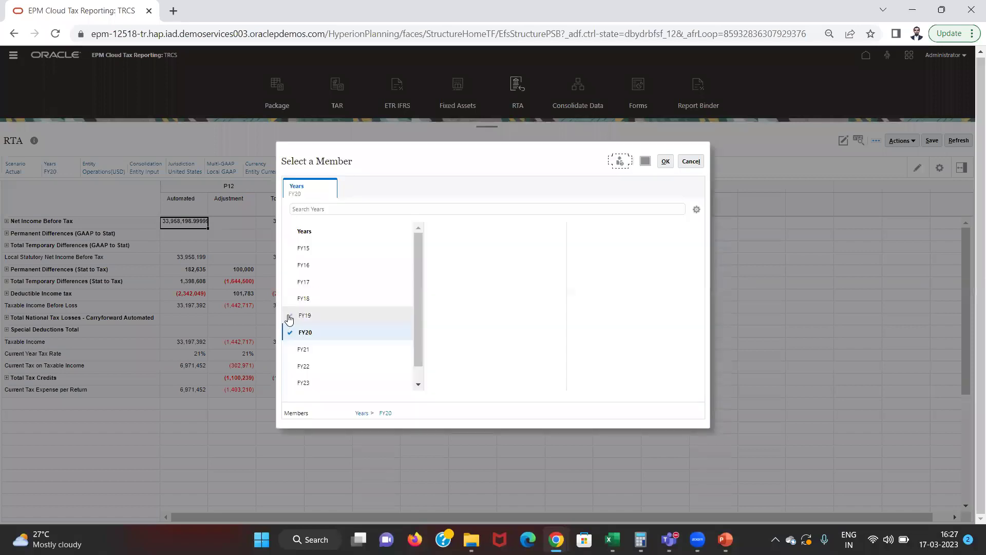
left_click(288, 315)
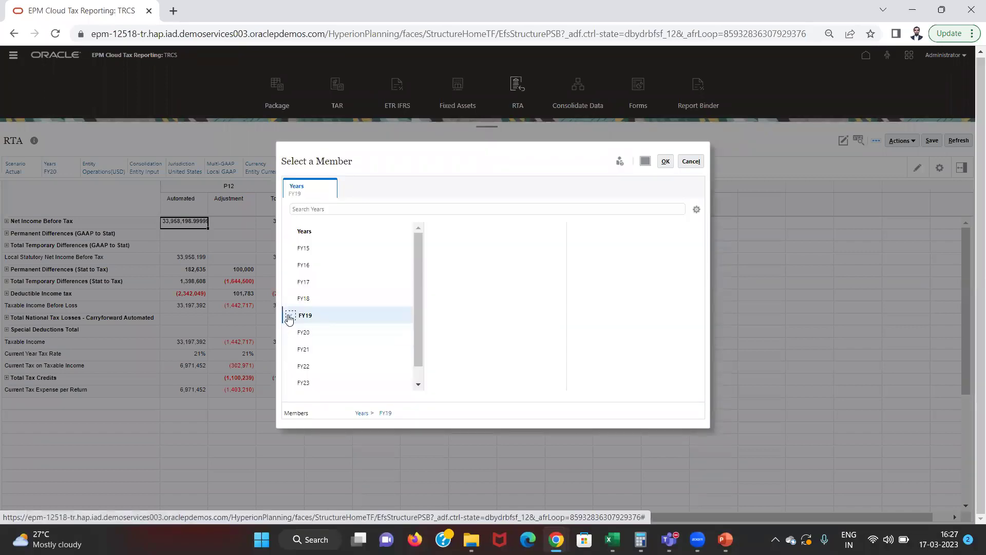
left_click(665, 161)
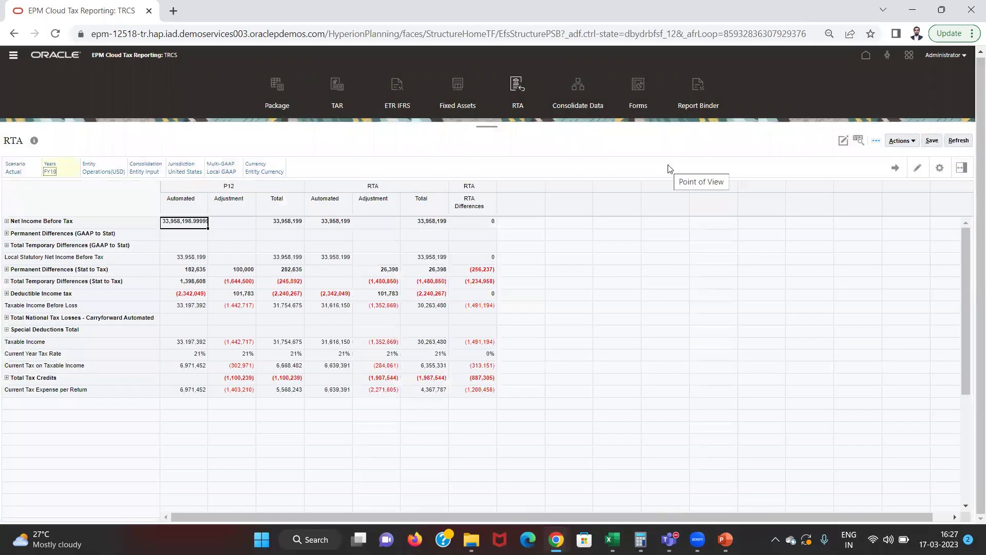
left_click(897, 172)
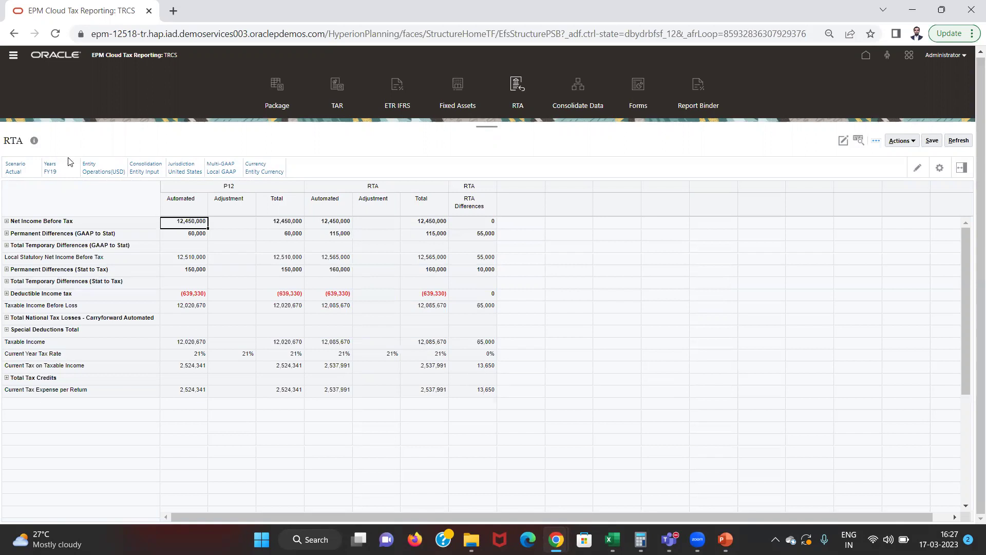
Set the RTA form's year to FY18 for Operations(USD) and load the form
left_click(50, 171)
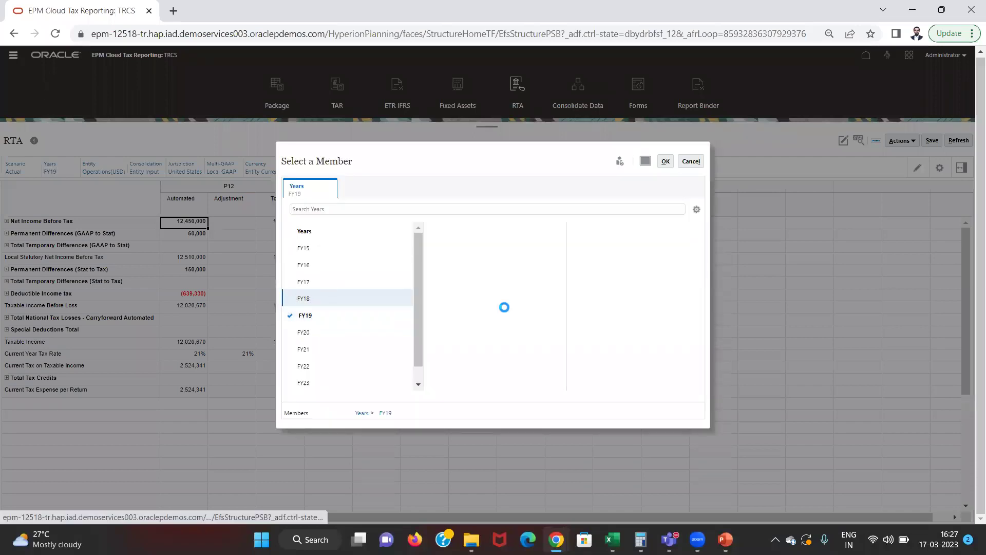
left_click(303, 298)
left_click(665, 162)
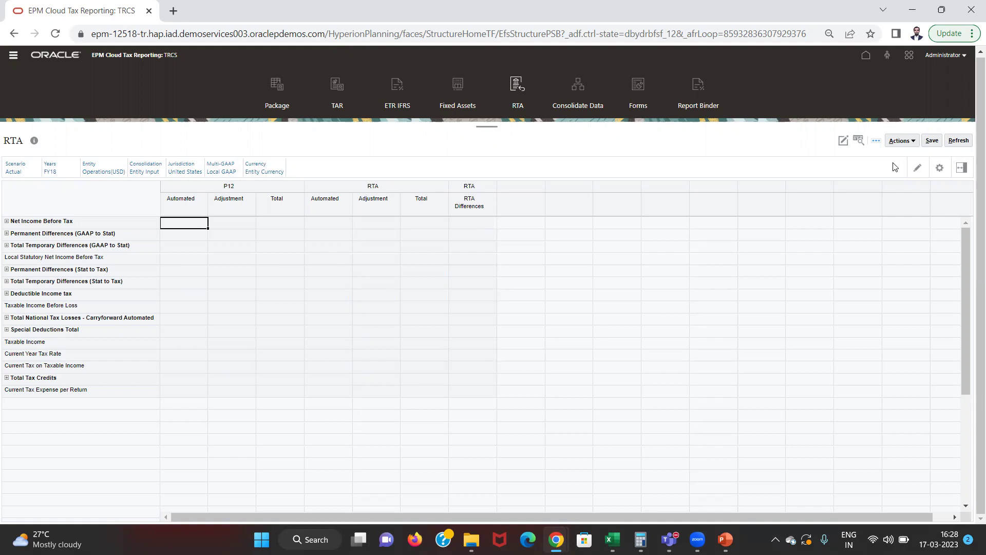
Open the package's Income Statement by Source form and examine the FY18 P12 Data Input amounts down to Meals and Entertainment
left_click(259, 105)
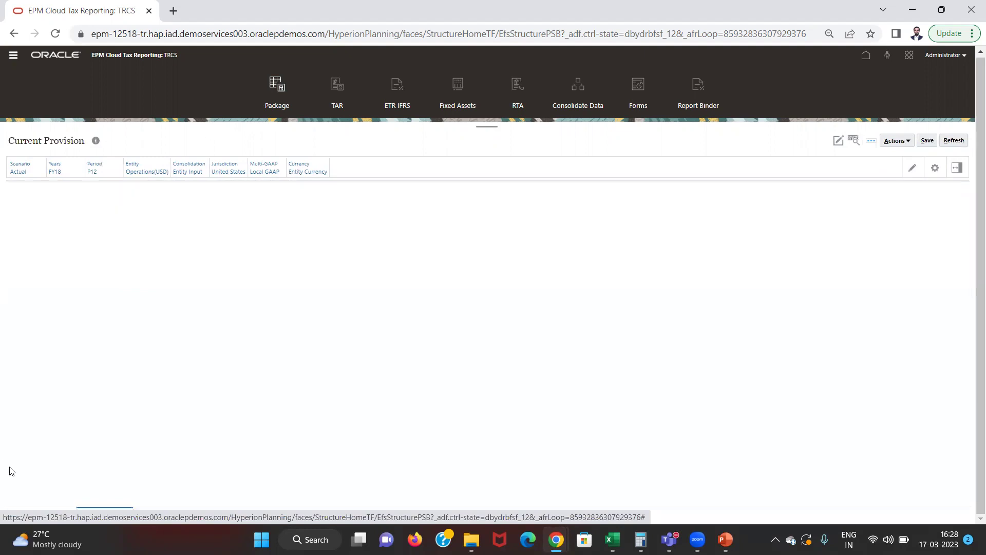
left_click(31, 515)
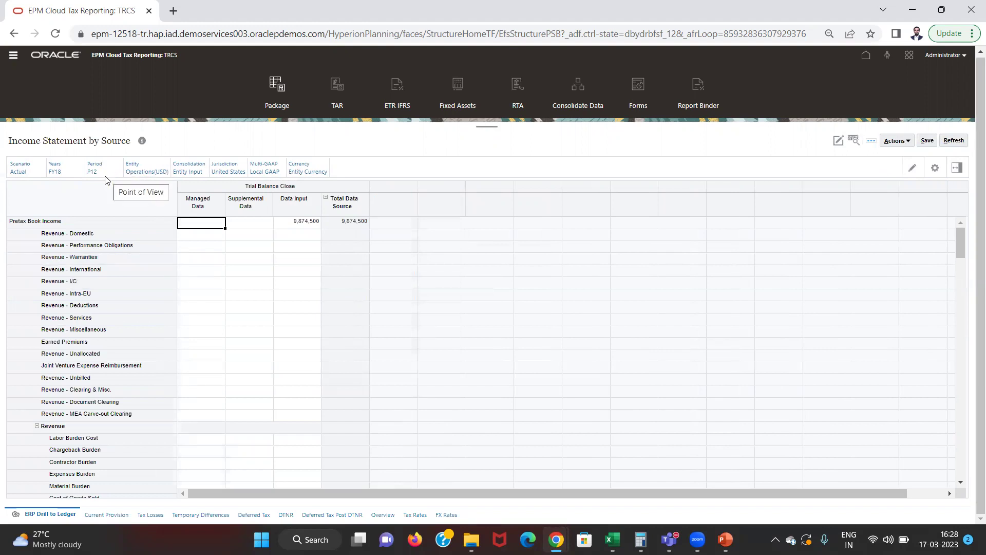
left_click(313, 255)
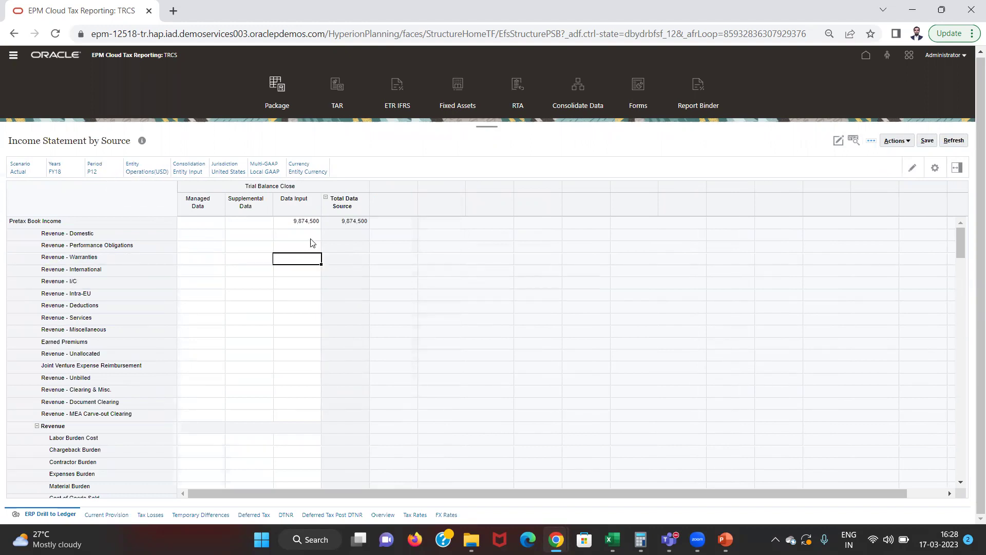
key("Down")
key("Down")
key("Down")
key("Down")
key("Down")
key("Down")
key("Down")
key("Down")
key("Down")
key("Down")
key("Down")
key("Down")
key("Down")
key("Down")
key("Down")
key("Down")
key("Down")
key("Down")
key("Down")
key("Down")
key("Down")
key("Down")
key("Down")
key("Down")
key("Down")
key("Down")
key("Down")
key("Down")
key("Down")
key("Down")
key("Down")
key("Down")
key("Down")
key("Down")
key("Down")
key("Down")
key("Down")
key("Down")
key("Down")
key("Down")
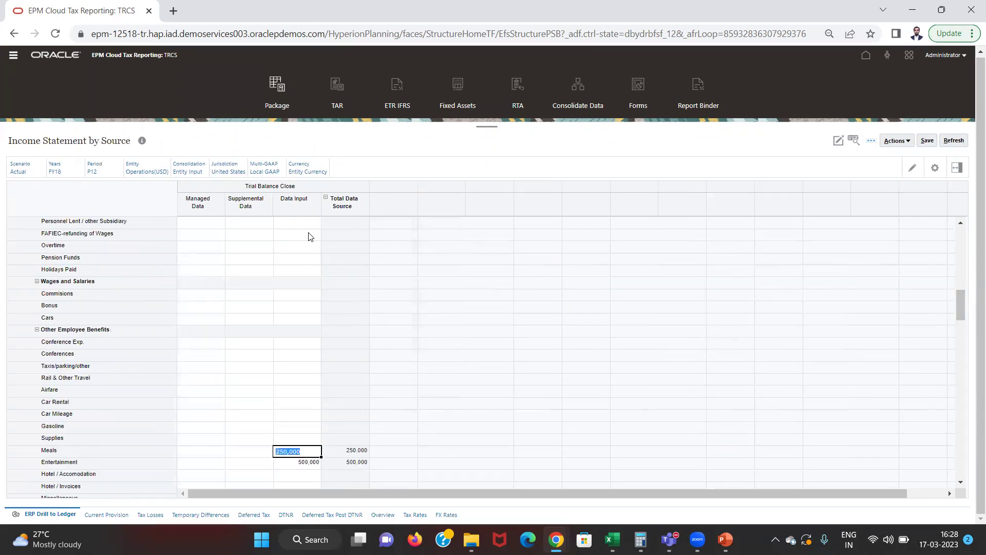
key("Up")
key("Up")
key("Down")
key("Down")
key("Down")
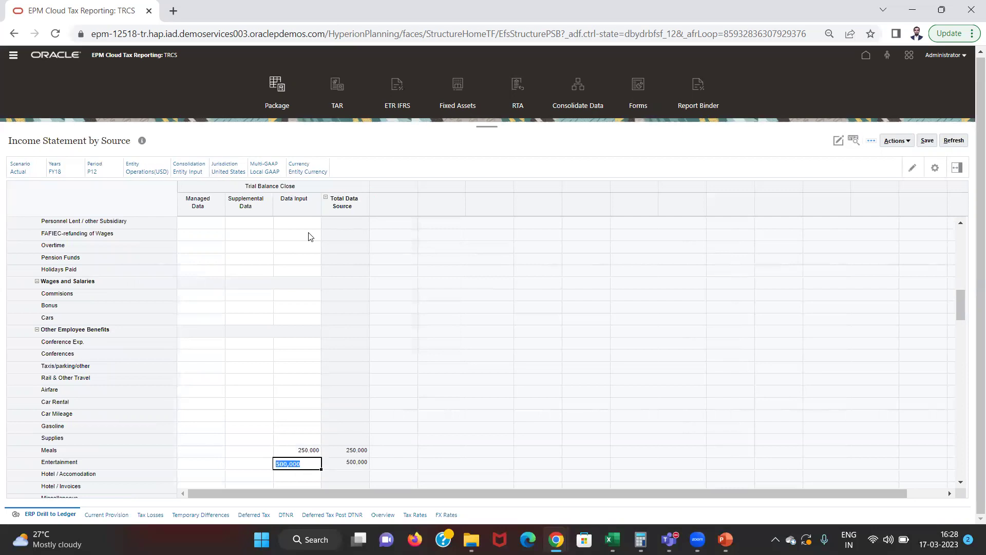
Examine the remaining Data Input amounts from Travel Expenses down to Profit Before Tax and the tax expense rows
key("Down")
key("Up")
key("Up")
key("Up")
key("Up")
key("Down")
key("Down")
key("Down")
key("Down")
key("Down")
key("Down")
key("Down")
key("Down")
key("Down")
key("Down")
key("Down")
key("Down")
key("Down")
key("Down")
key("Down")
key("Down")
key("Down")
key("Down")
key("Down")
key("Down")
key("Down")
key("Down")
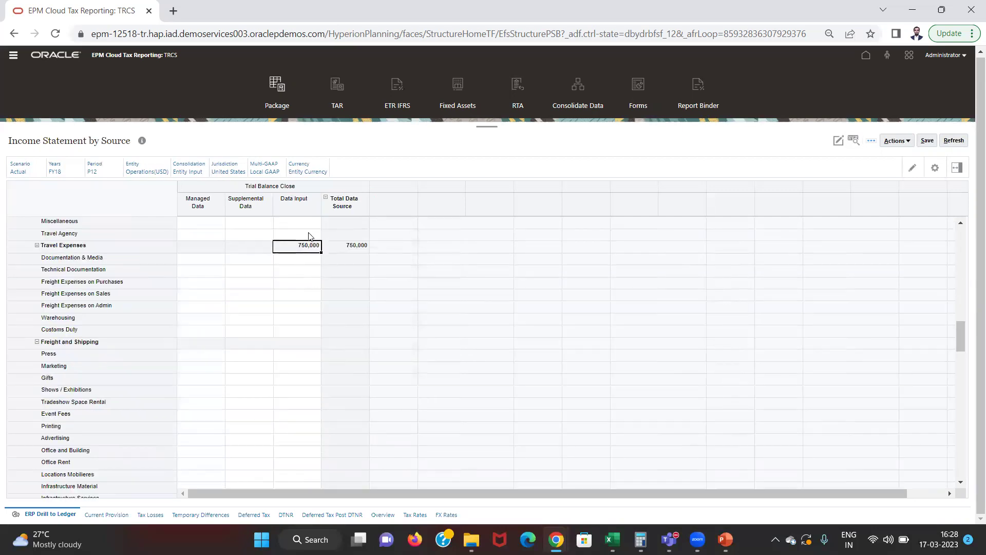
key("Down")
key("Down")
key("Down")
key("Down")
key("Down")
key("Down")
key("Down")
key("Down")
key("Down")
key("Down")
key("Down")
key("Down")
key("Down")
key("Down")
key("Down")
key("Down")
key("Down")
key("Down")
key("Down")
key("Down")
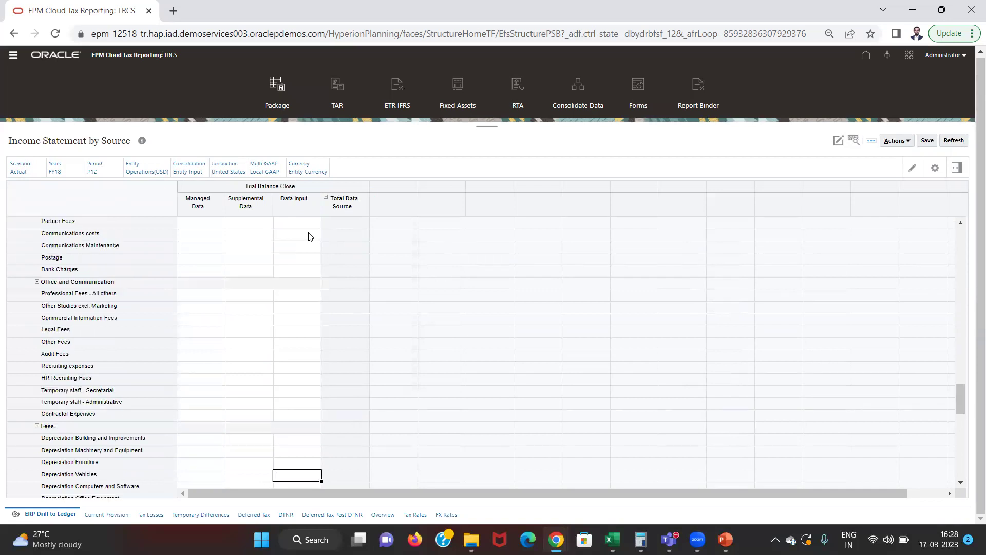
key("Down")
key("Down")
key("Down")
key("Down")
key("Down")
key("Down")
key("Down")
key("Down")
key("Down")
key("Down")
key("Down")
key("Down")
key("Down")
key("Down")
key("Down")
key("Down")
key("Down")
key("Down")
key("Down")
key("Down")
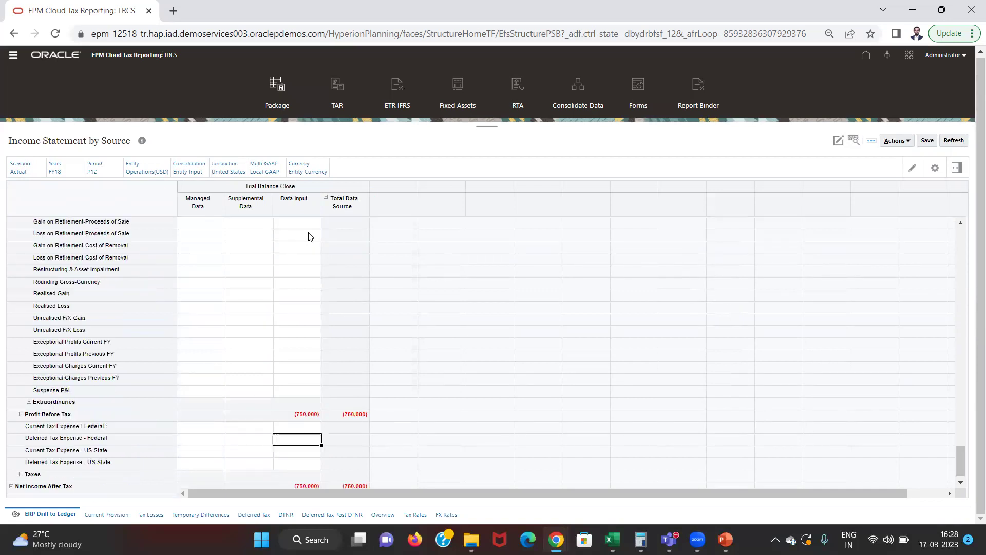
key("Up")
key("Up")
key("Up")
key("Up")
key("Up")
key("Up")
key("Up")
Set the Income Statement by Source form's period to RTA for FY18 and load its data
left_click(94, 173)
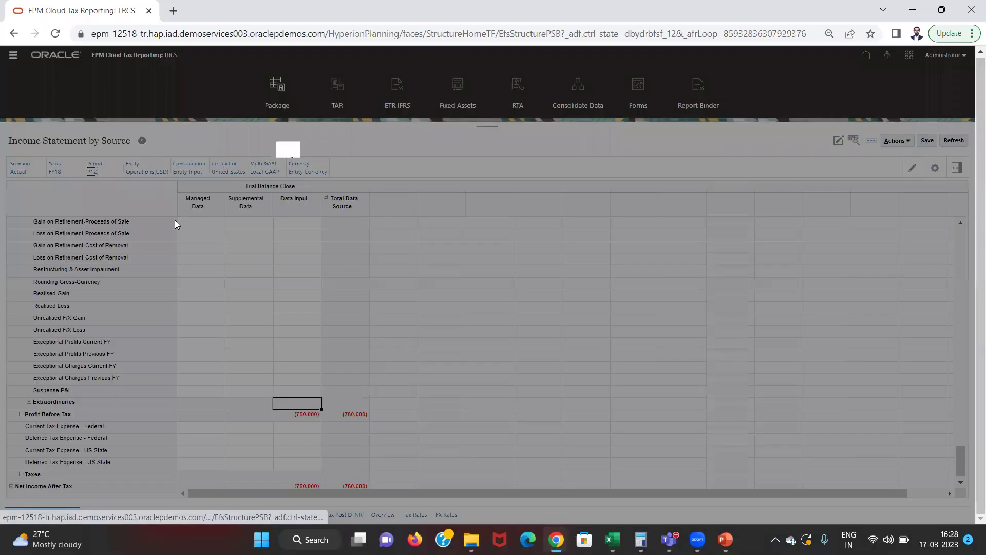
left_click_drag(563, 306, 557, 381)
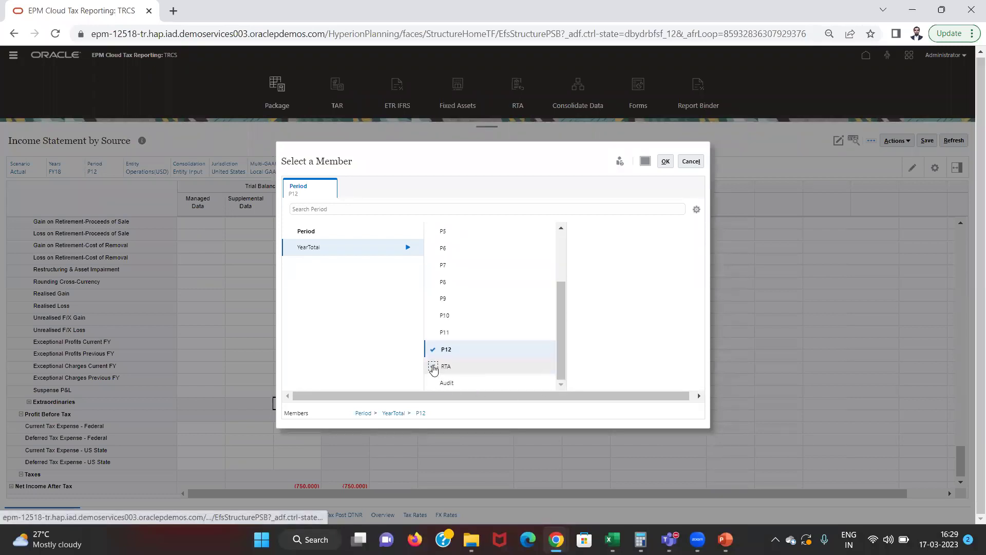
left_click(438, 367)
left_click(666, 162)
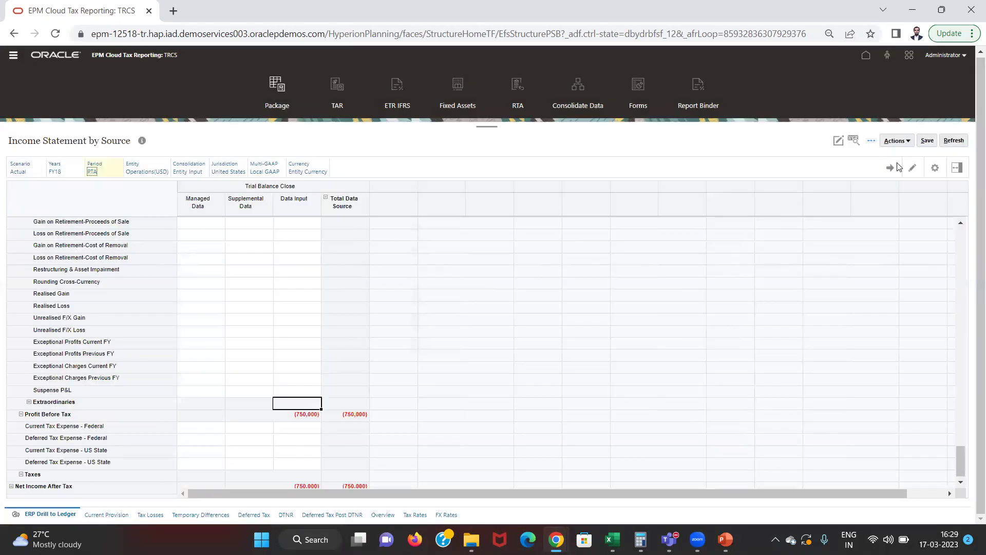
left_click(887, 167)
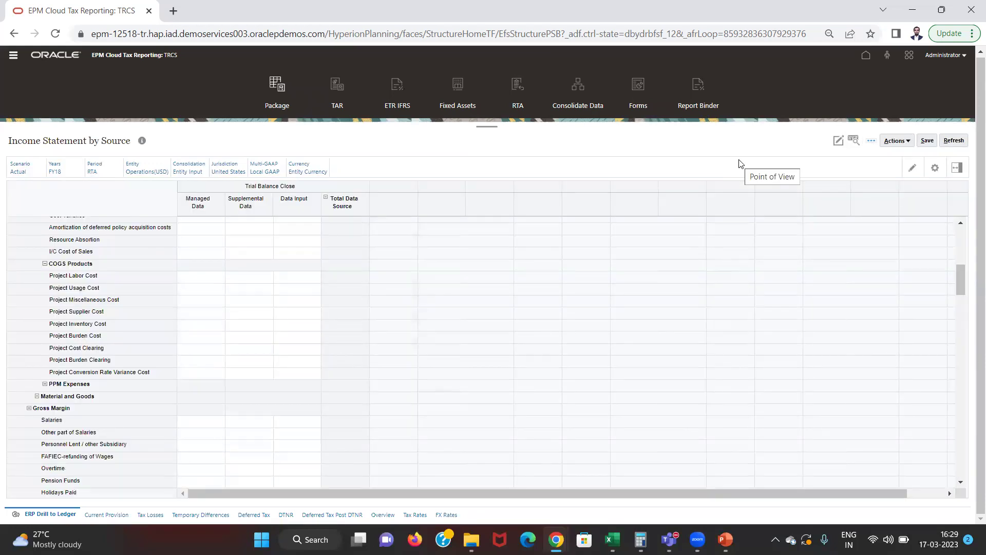
left_click(344, 271)
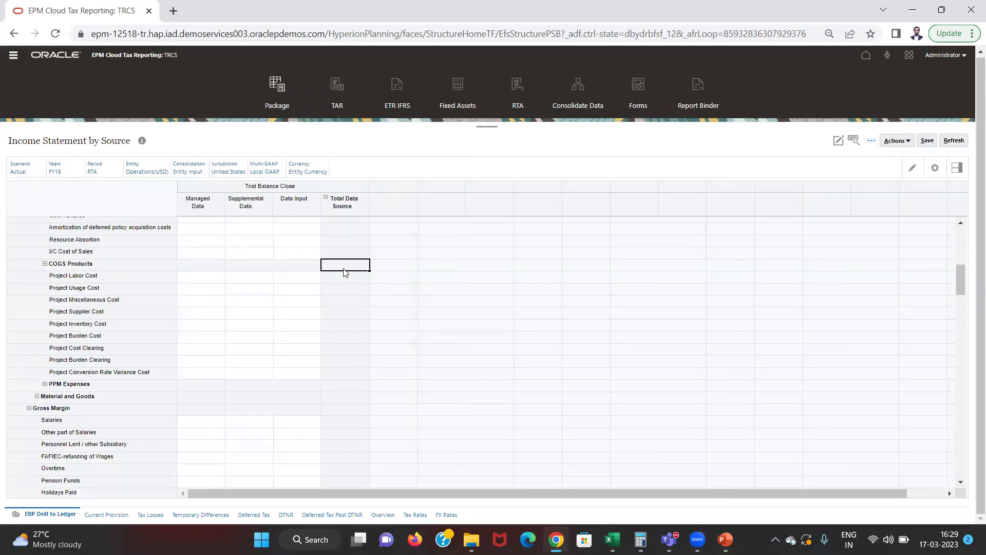
Examine the FY18 RTA Data Input amounts from Pretax Book Income down to Meals and Entertainment
key("Up")
key("Up")
key("Up")
key("Up")
key("Up")
key("Up")
key("Up")
key("Up")
key("Up")
key("Up")
key("Up")
key("Up")
key("Up")
key("Up")
key("Up")
key("Up")
key("Up")
key("Up")
key("Up")
key("Up")
key("Left")
key("Down")
key("Down")
key("Down")
key("Up")
key("Up")
key("Up")
key("Down")
key("Down")
key("Down")
key("Down")
key("Down")
key("Down")
key("Down")
key("Down")
key("Down")
key("Down")
key("Down")
key("Down")
key("Down")
key("Down")
key("Down")
key("Down")
key("Down")
key("Down")
key("Down")
key("Down")
key("Down")
key("Down")
key("Down")
key("Down")
key("Down")
key("Down")
key("Down")
key("Down")
key("Down")
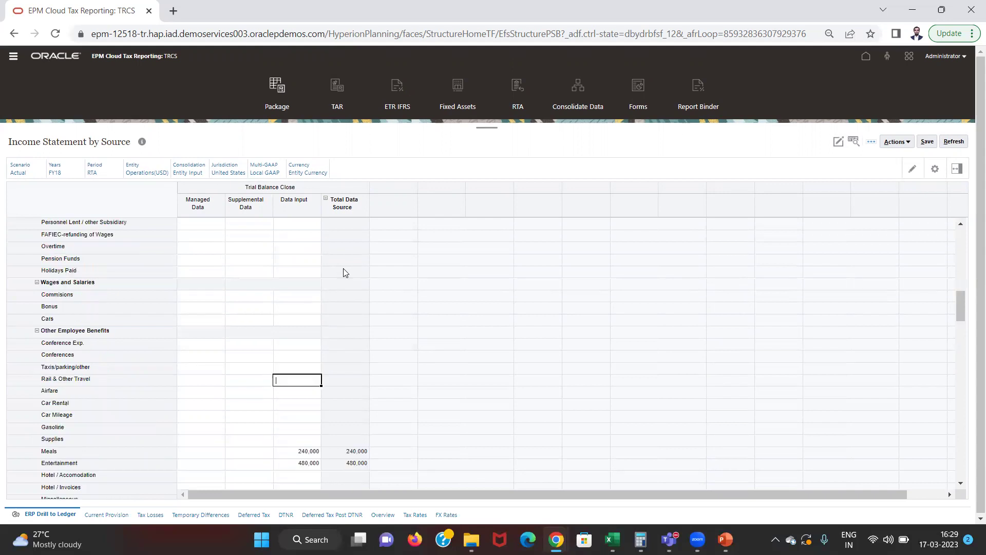
key("Down")
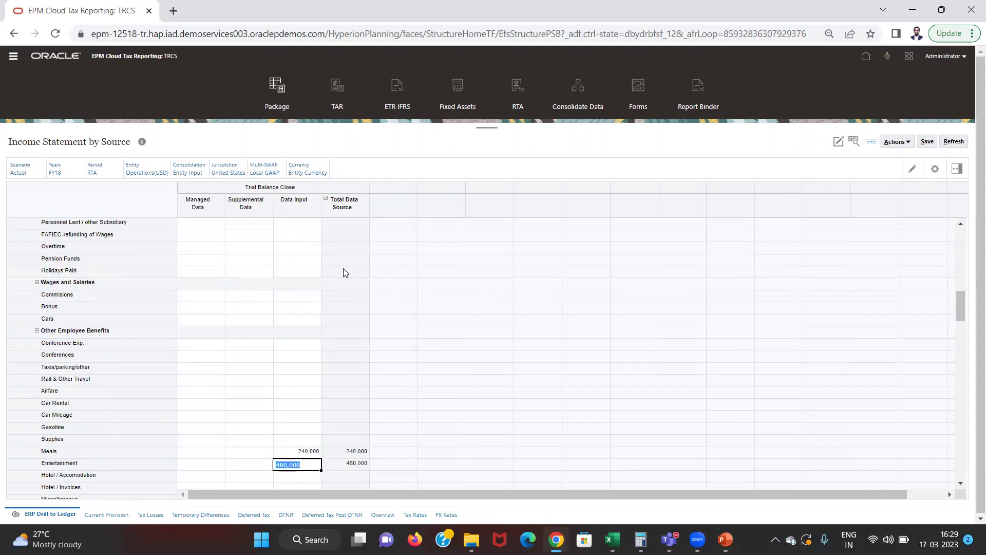
Recheck the Meals and Entertainment inputs and return to the Pretax Book Income amount
key("Up")
key("Up")
key("Up")
key("Down")
key("Down")
key("Up")
key("Up")
key("Up")
key("Up")
key("Up")
key("Up")
key("Up")
key("Up")
key("Up")
key("Up")
key("Up")
key("Up")
key("Up")
key("Up")
key("Up")
key("Up")
key("Up")
key("Up")
key("Up")
key("Up")
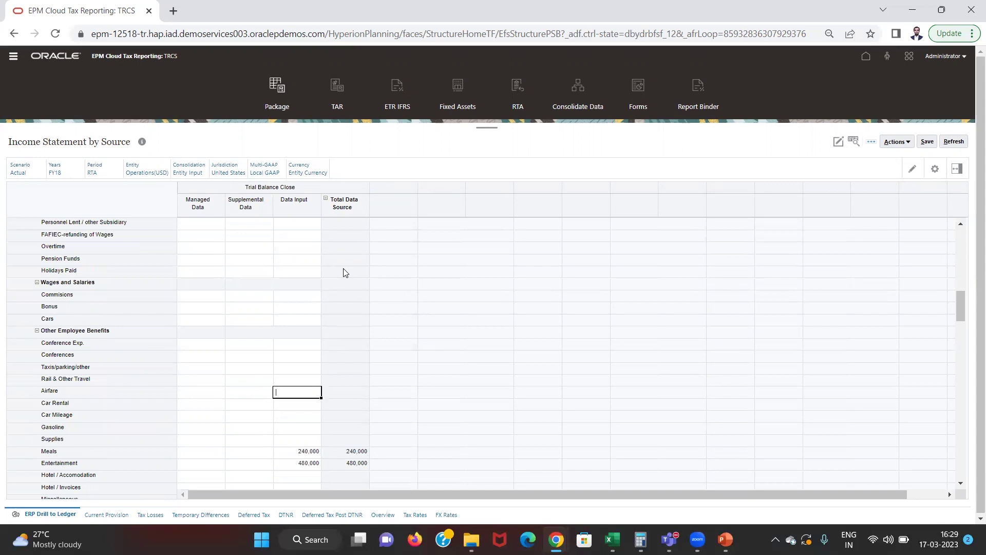
key("Up")
key("Up")
key("Up")
key("Up")
key("Up")
key("Up")
key("Up")
key("Up")
key("Up")
key("Up")
key("Up")
key("Up")
key("Up")
key("Up")
key("Up")
key("Up")
key("Up")
key("Up")
key("Up")
key("Up")
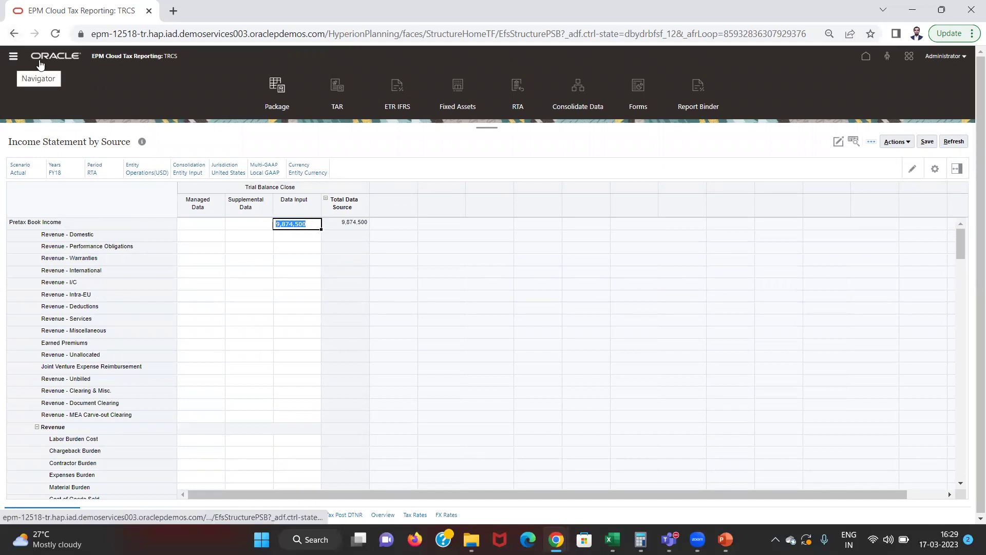
Open the application's Tax Reporting configuration and view the Tax Automation global rules for FY18 RTA
left_click(247, 77)
left_click(867, 56)
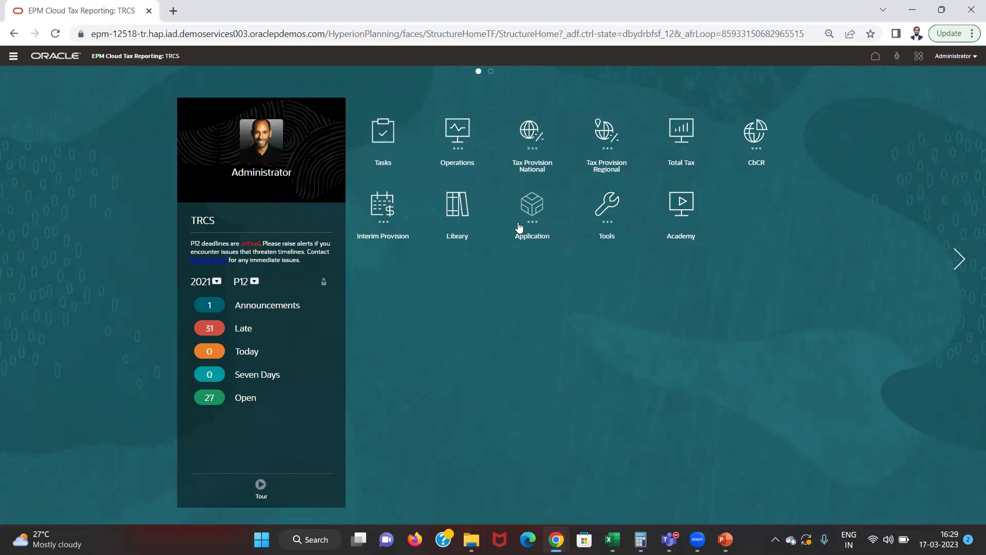
left_click(519, 226)
left_click(702, 286)
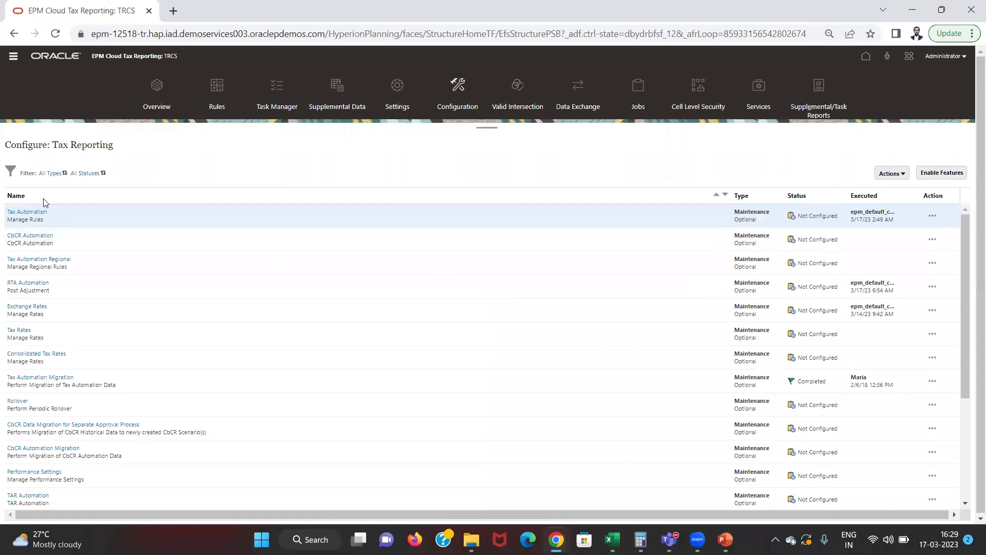
left_click(30, 213)
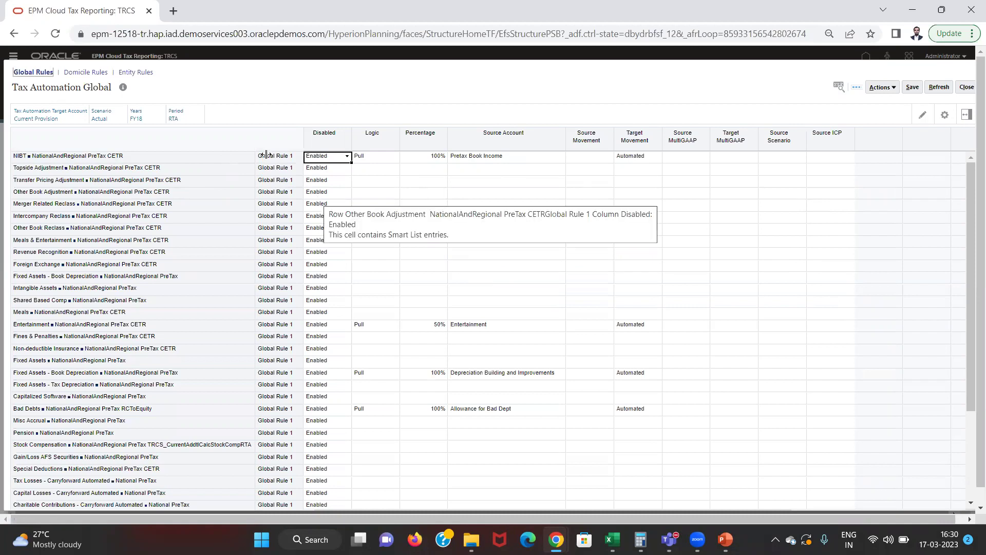
Load the Tax Automation global rules for FY18 P12, examine them and close the form
left_click(172, 120)
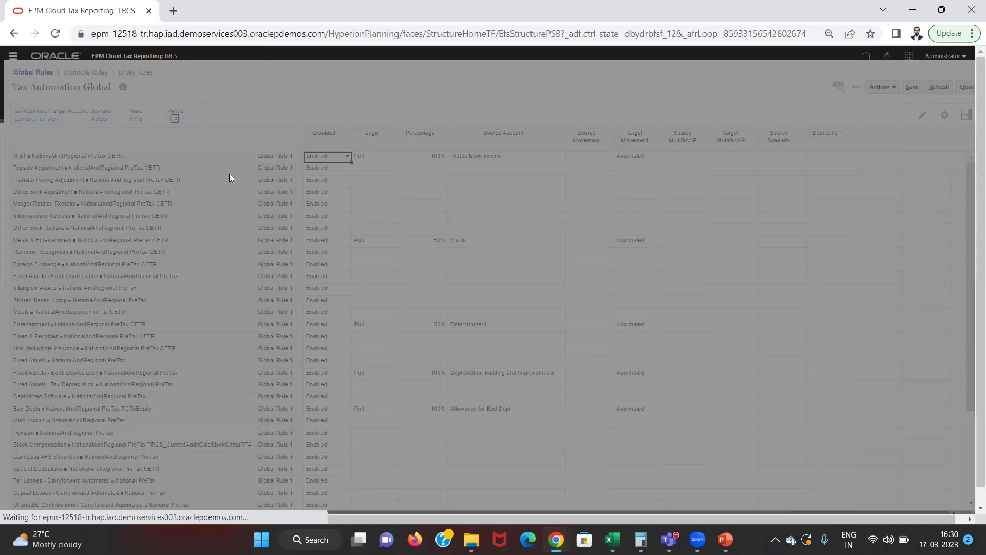
left_click_drag(562, 299, 558, 339)
left_click(434, 352)
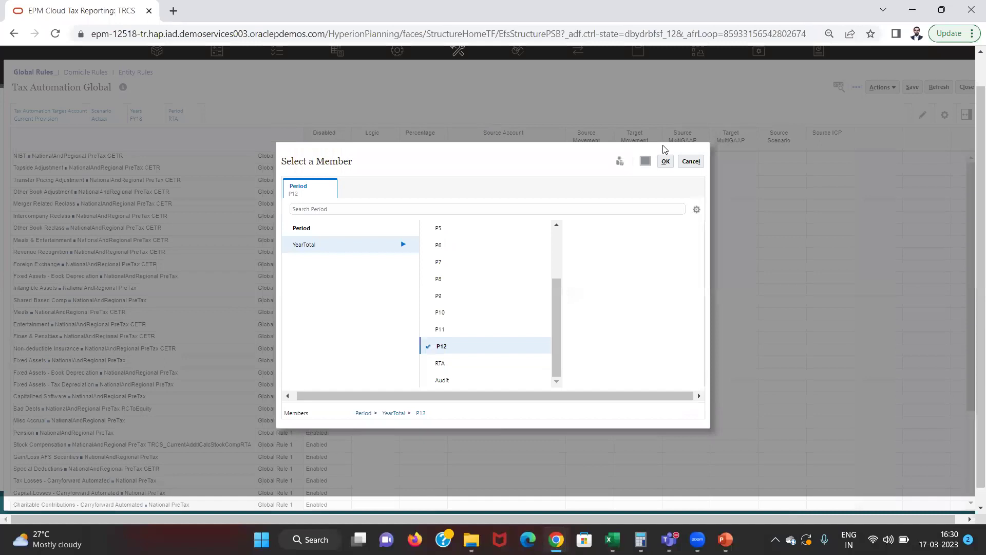
left_click(665, 160)
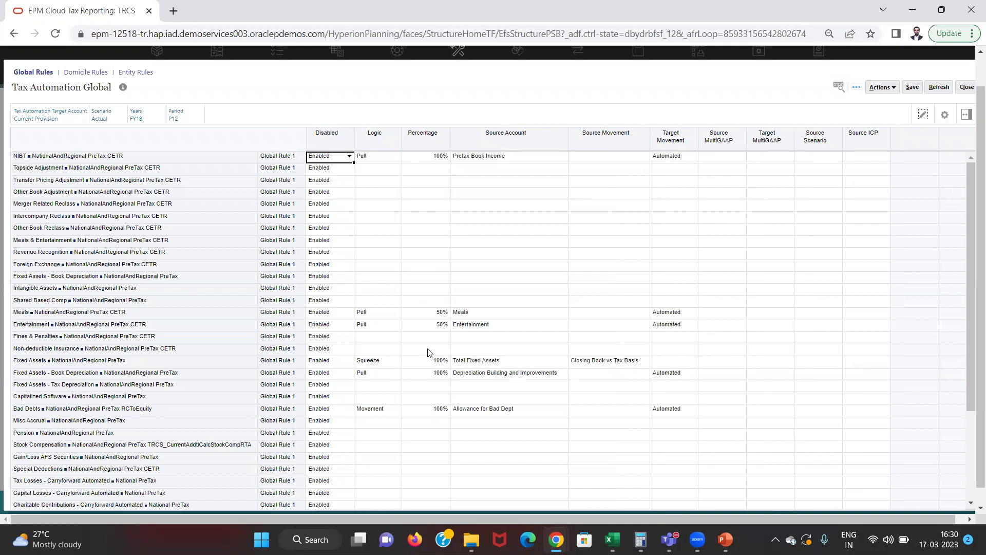
left_click(967, 87)
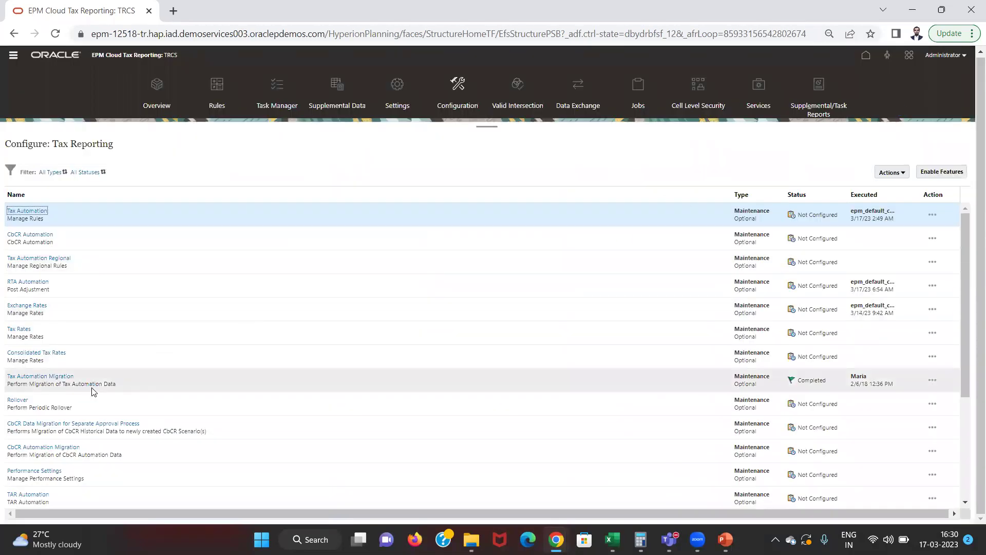
Check the FY18 tax rates of Operations(USD) for P12 and RTA, then close the form
left_click(20, 330)
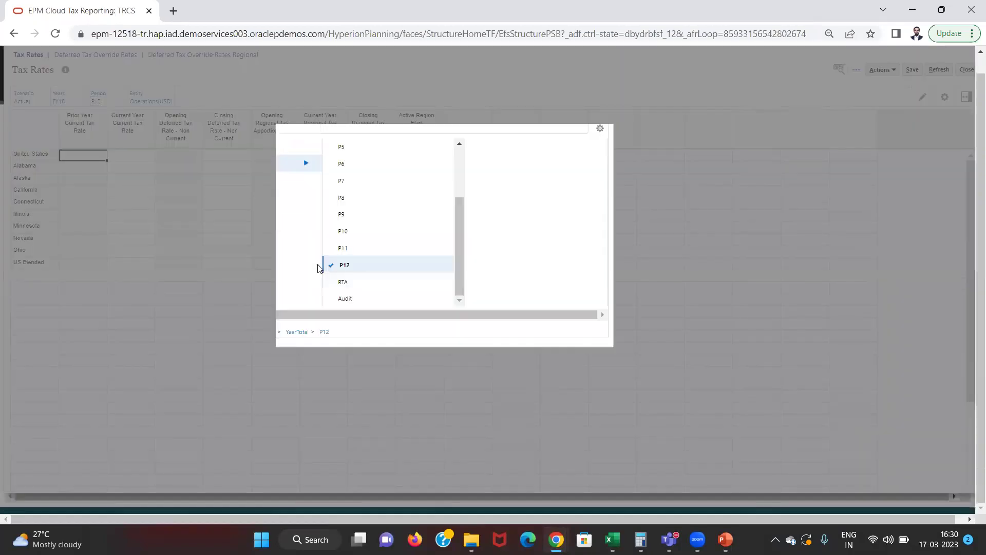
scroll(564, 341, "down", 3)
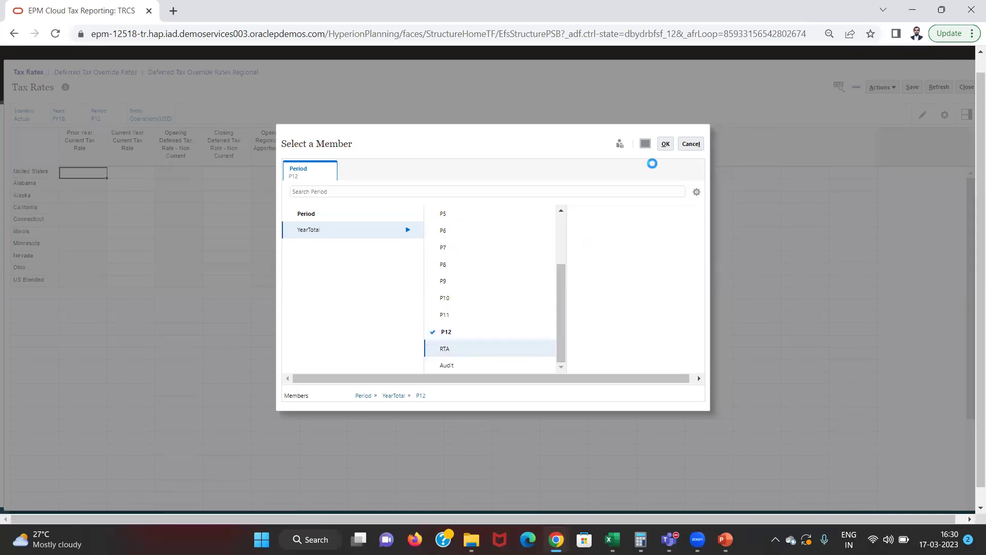
left_click(665, 126)
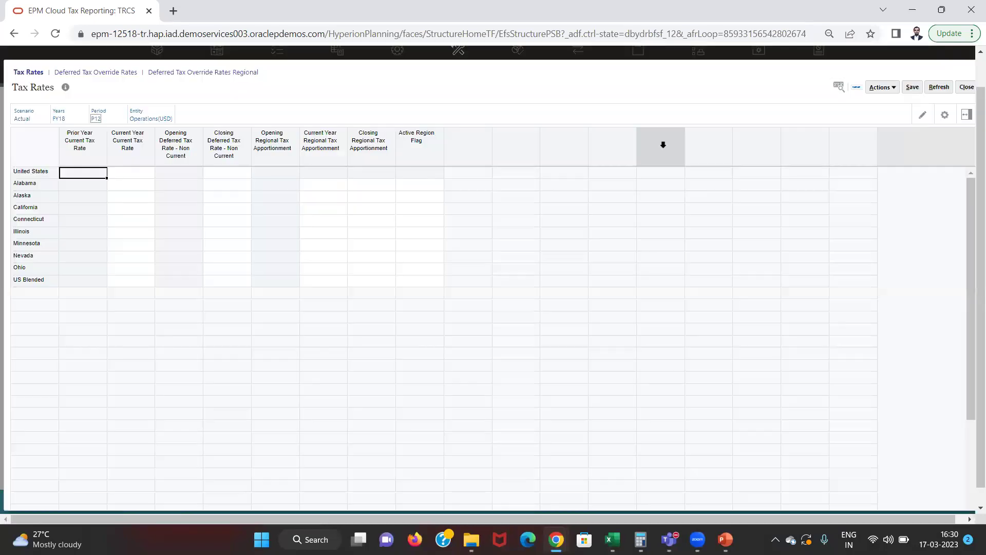
left_click(902, 114)
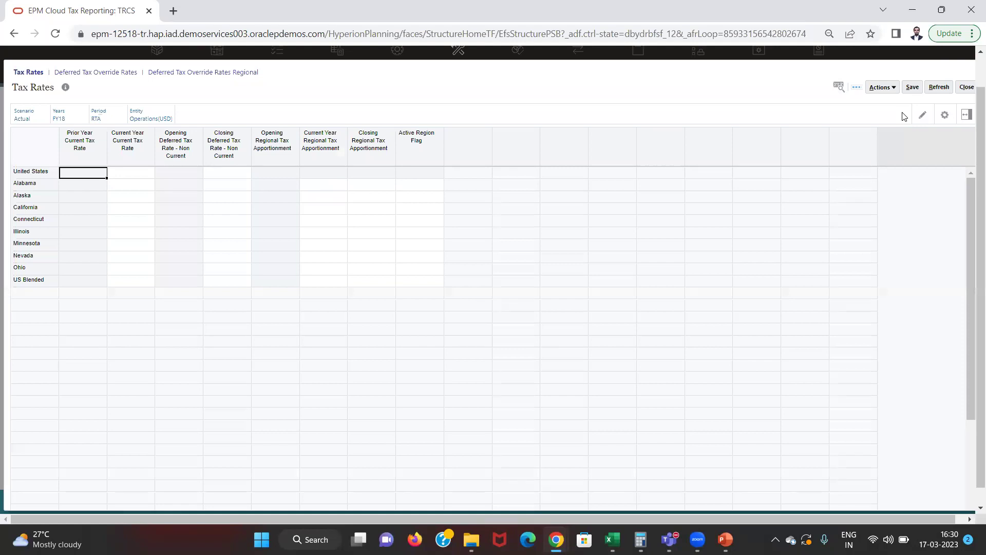
left_click(966, 87)
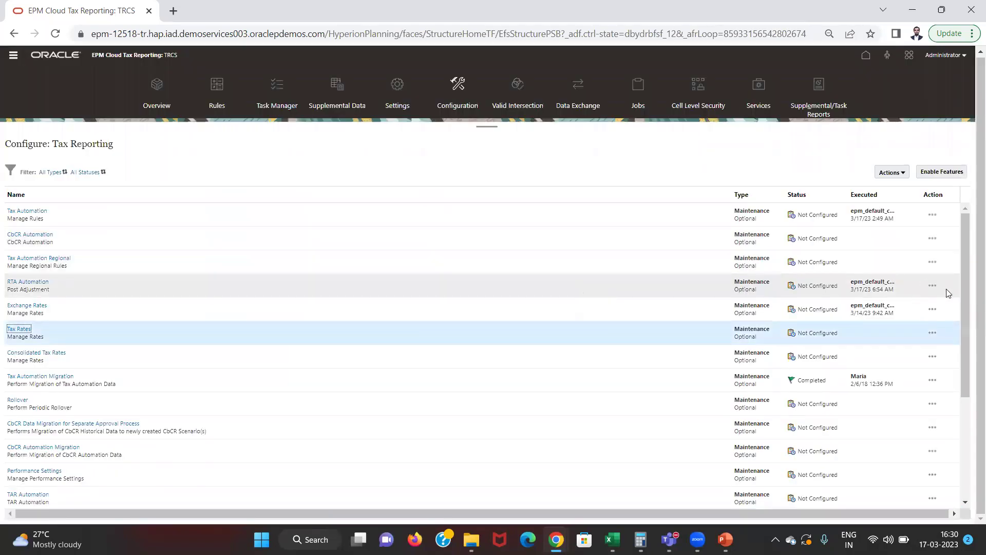
Open Copy Configuration by Entity and select Tax Rates (Opening) and Tax Rates (Current and Closing) for copying
scroll(958, 390, "down", 3)
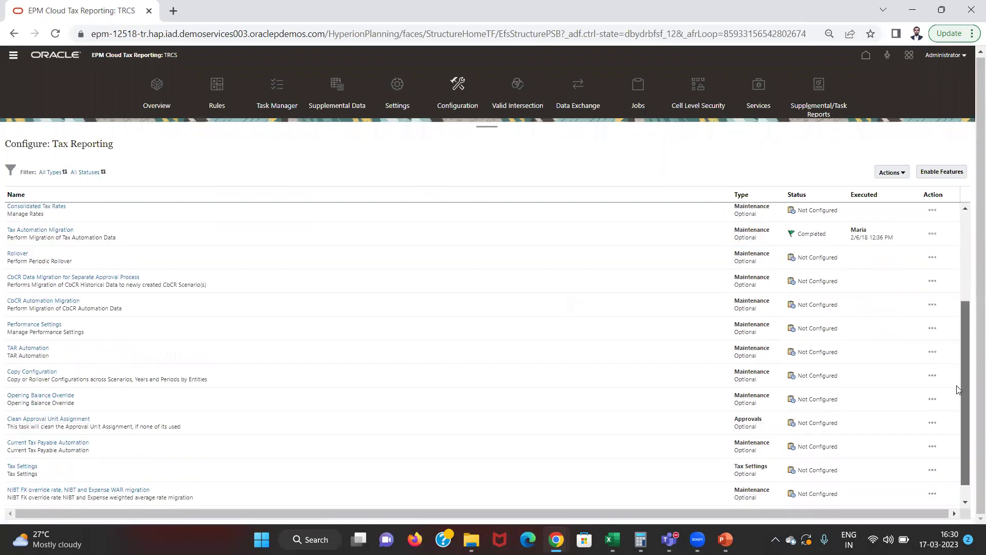
left_click(18, 362)
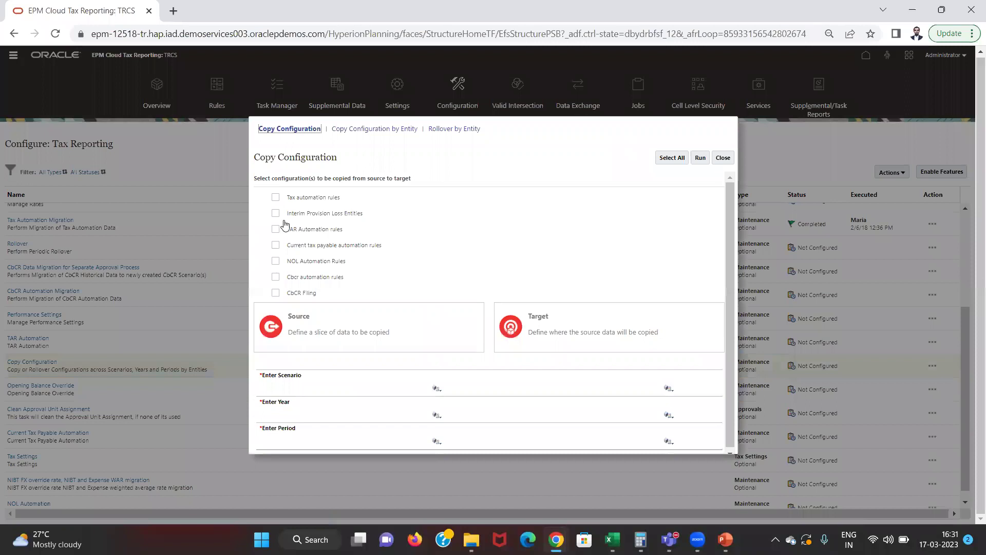
left_click(393, 129)
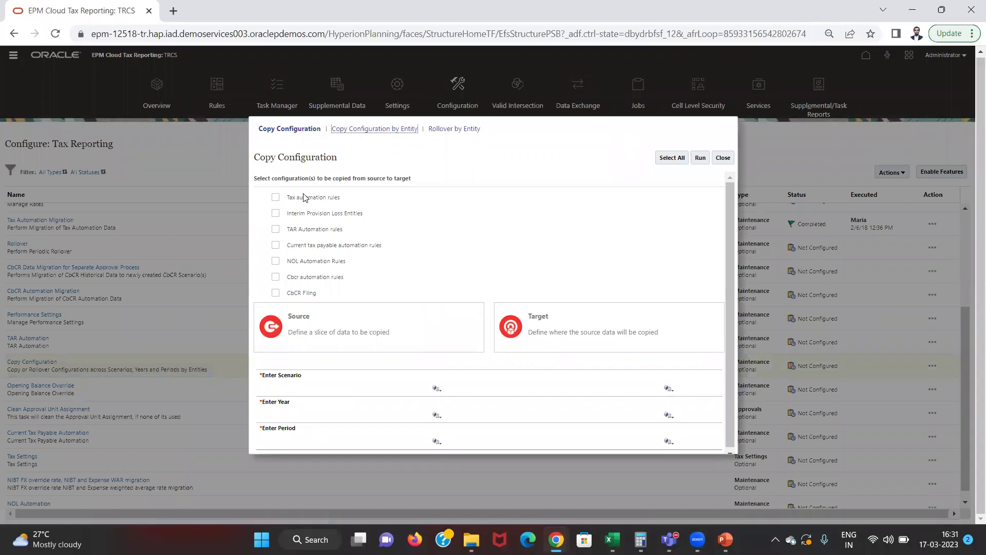
left_click(276, 200)
left_click(276, 213)
Set the copy's source and target scenario to actual, with fy19 as source year and fy18 as target year
left_click(289, 355)
type("actual")
left_click(287, 385)
type("Fy19")
key("Tab")
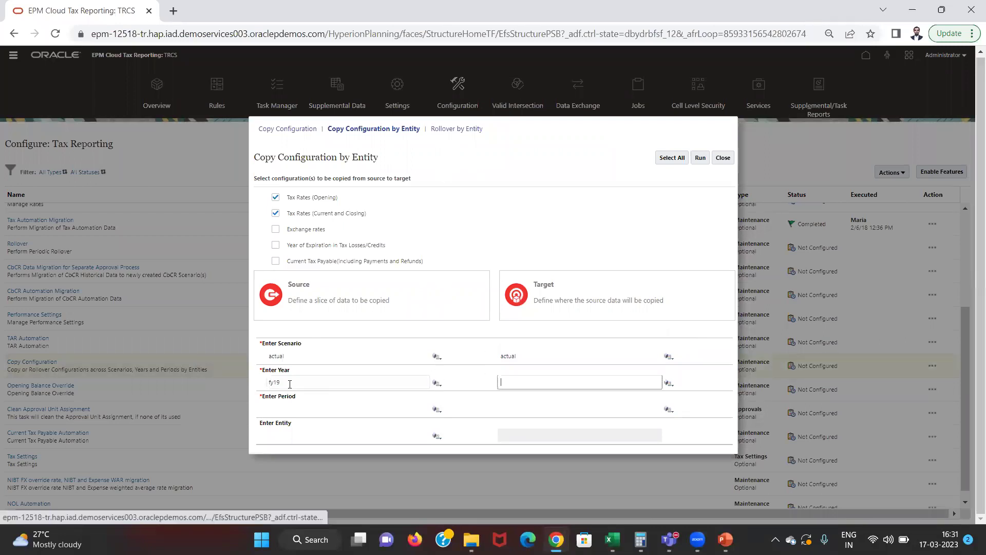
key("Tab")
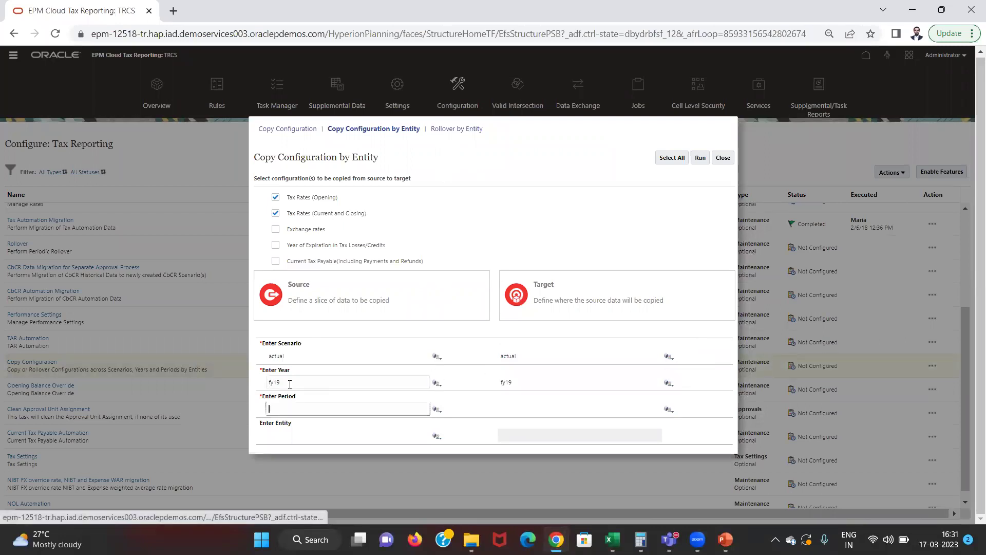
left_click(531, 381)
key("BackSpace")
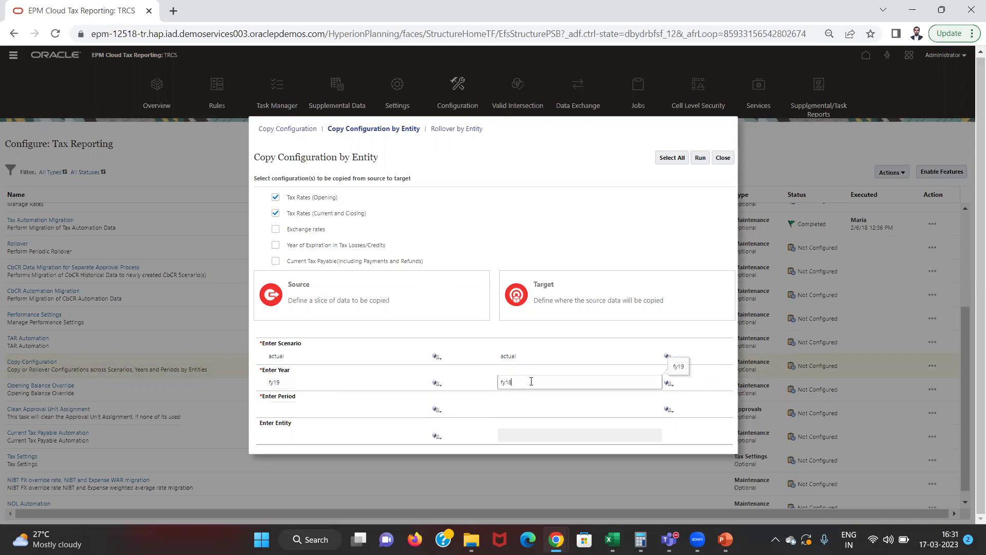
type("8")
Set the copy's source period to p12 and its target periods to p12,rta
left_click(369, 405)
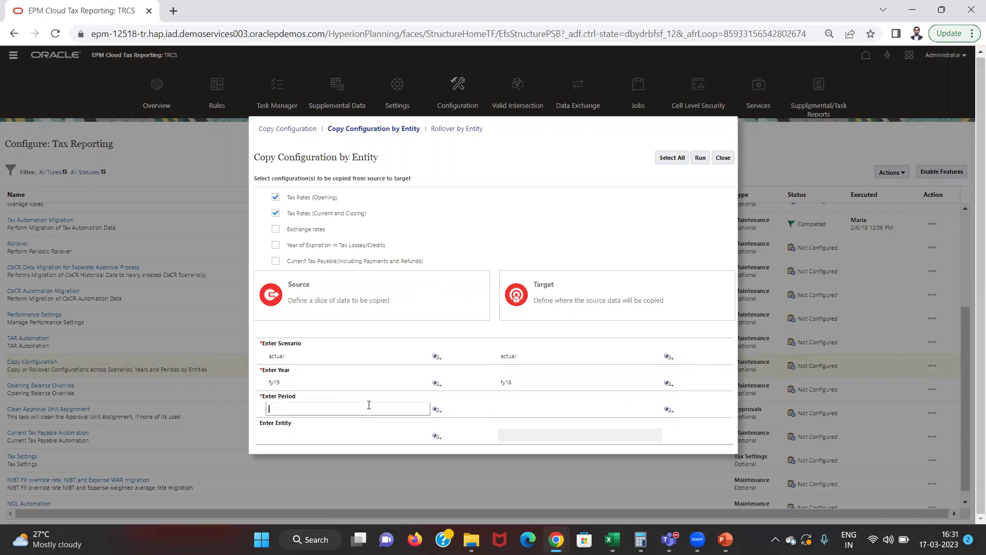
type("p")
key("BackSpace")
key("BackSpace")
key("BackSpace")
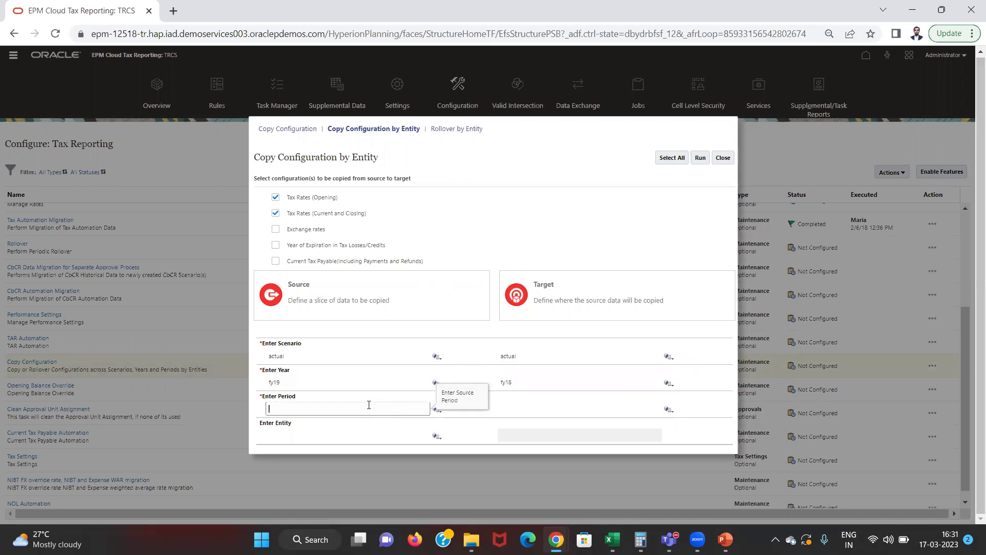
type("p12")
key("Tab")
type("p12")
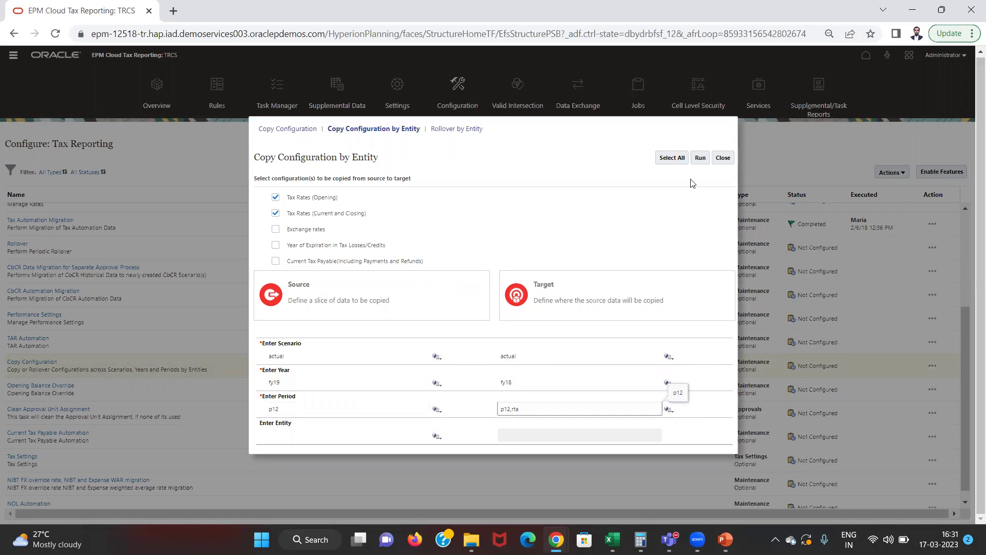
Run the tax rate copy, confirm it and close the Copy Configuration dialog
left_click(701, 159)
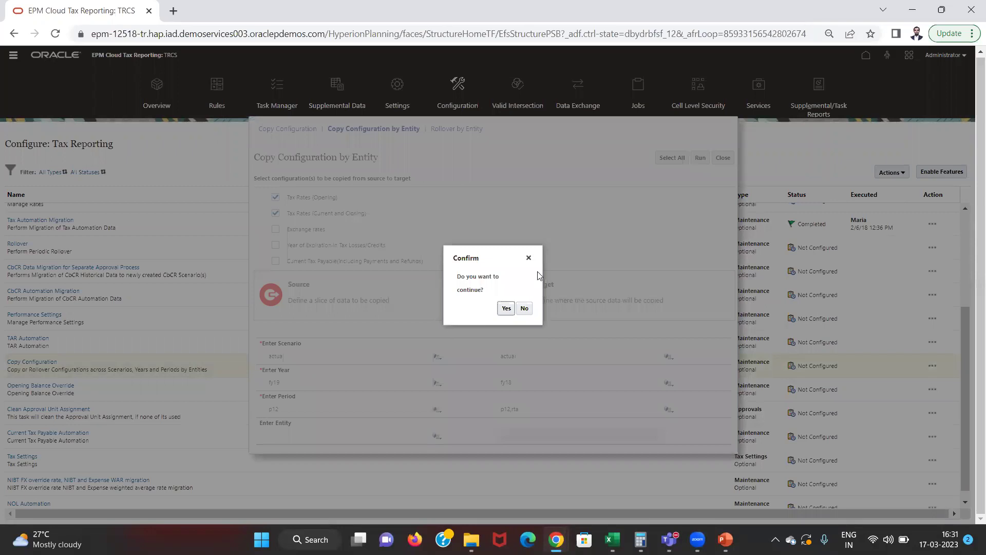
left_click(510, 311)
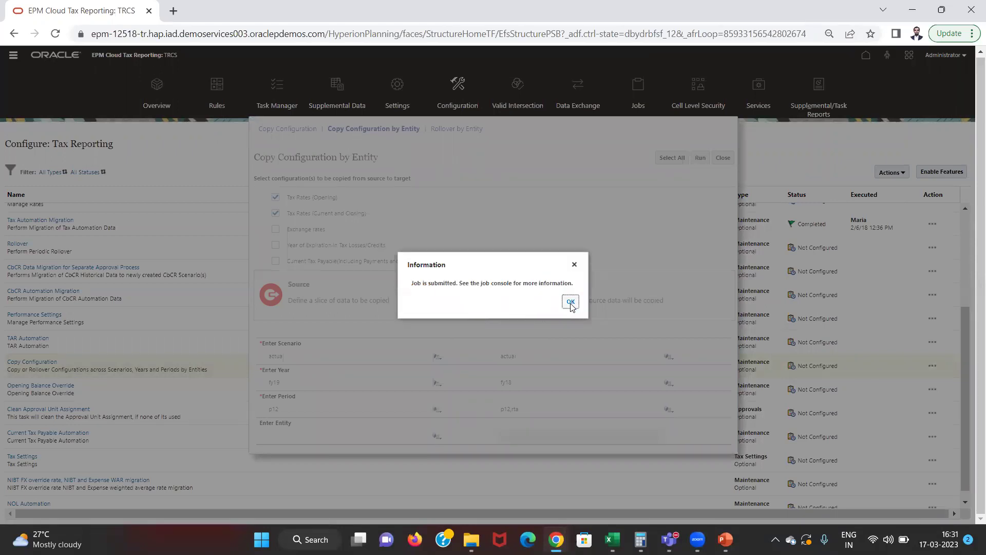
left_click(570, 302)
left_click(723, 158)
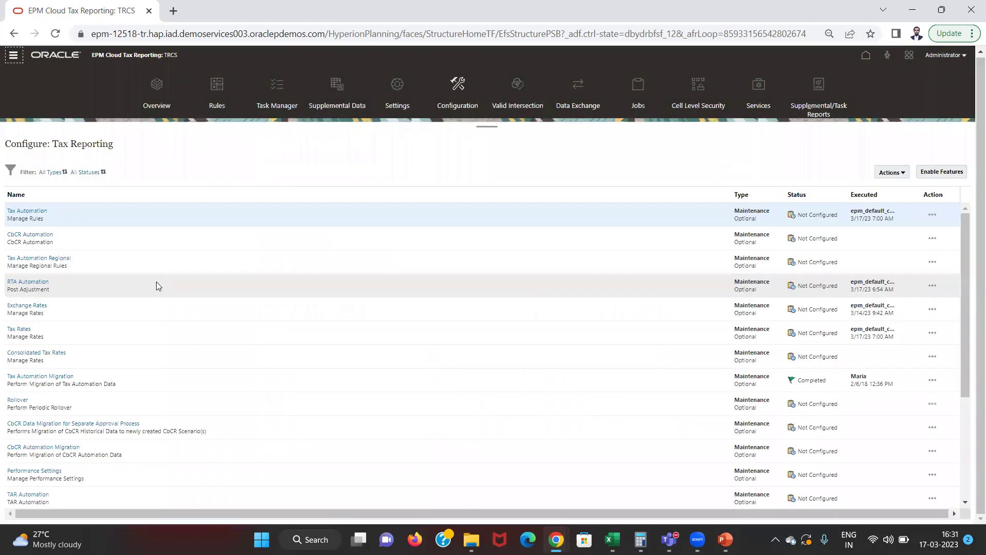
Examine the copied FY18 tax rates of Operations(USD) for RTA and P12, then close the Tax Rates form
left_click(18, 329)
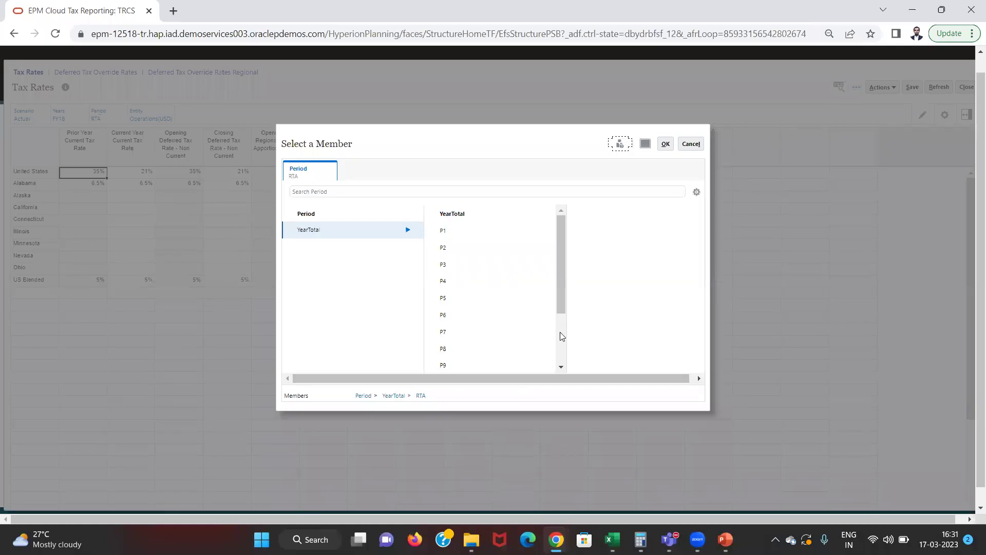
left_click(562, 337)
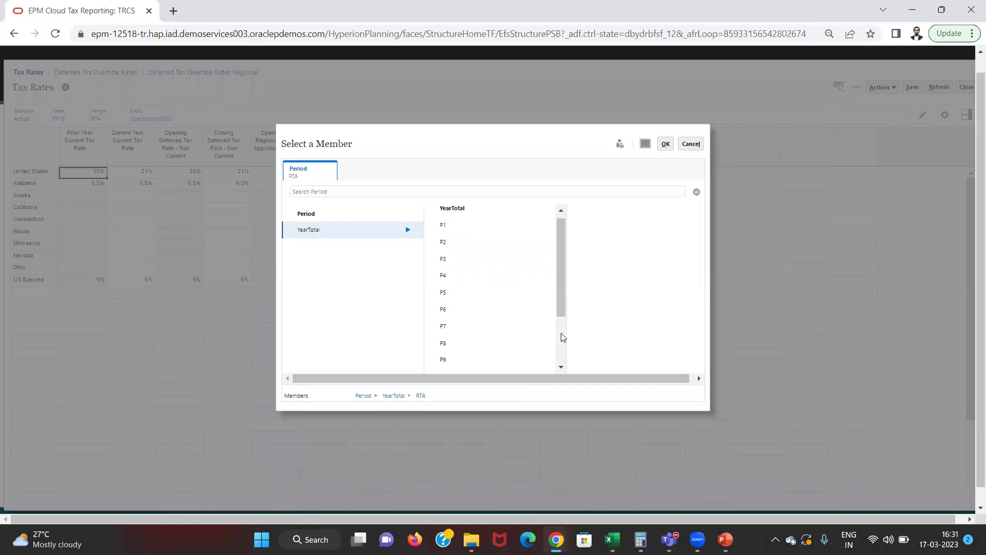
left_click(433, 333)
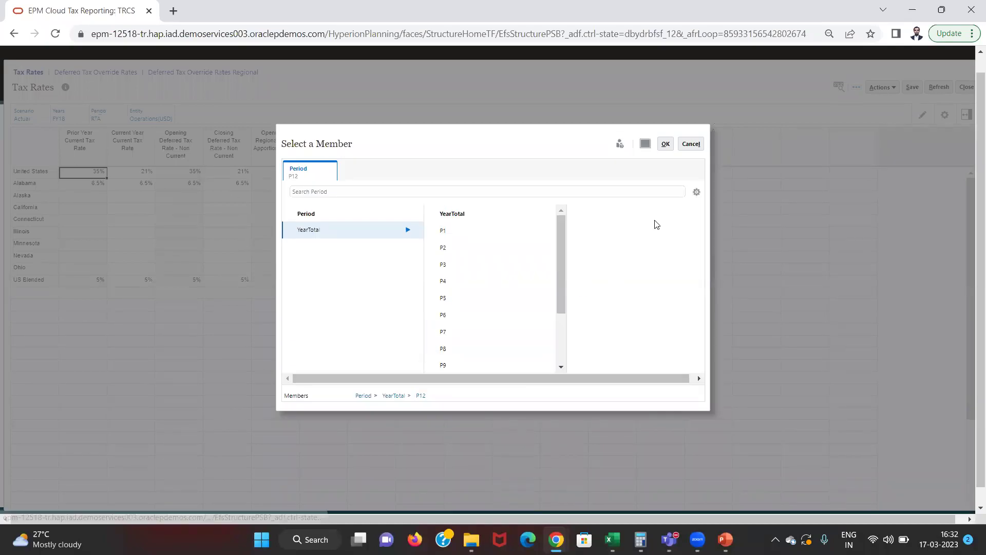
left_click(664, 164)
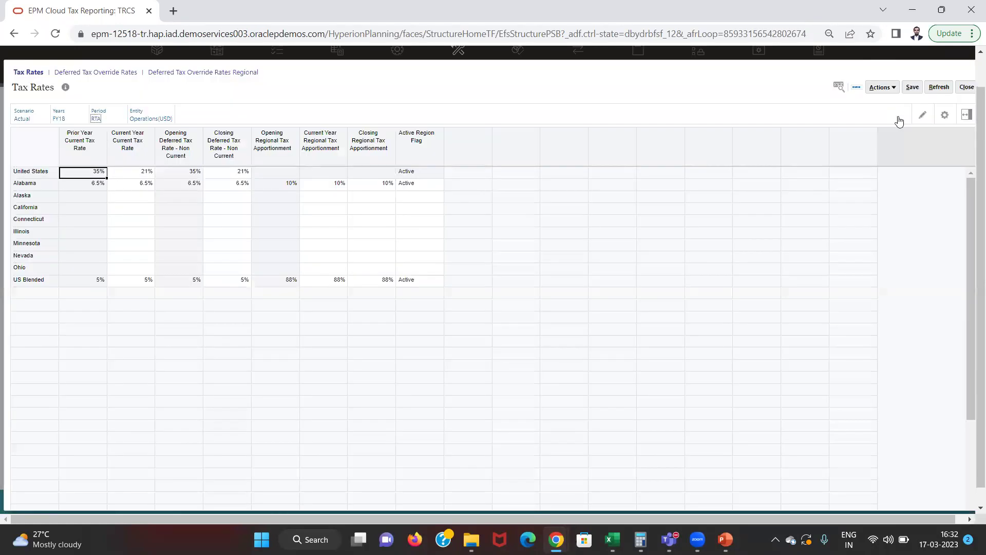
left_click(899, 118)
left_click(967, 88)
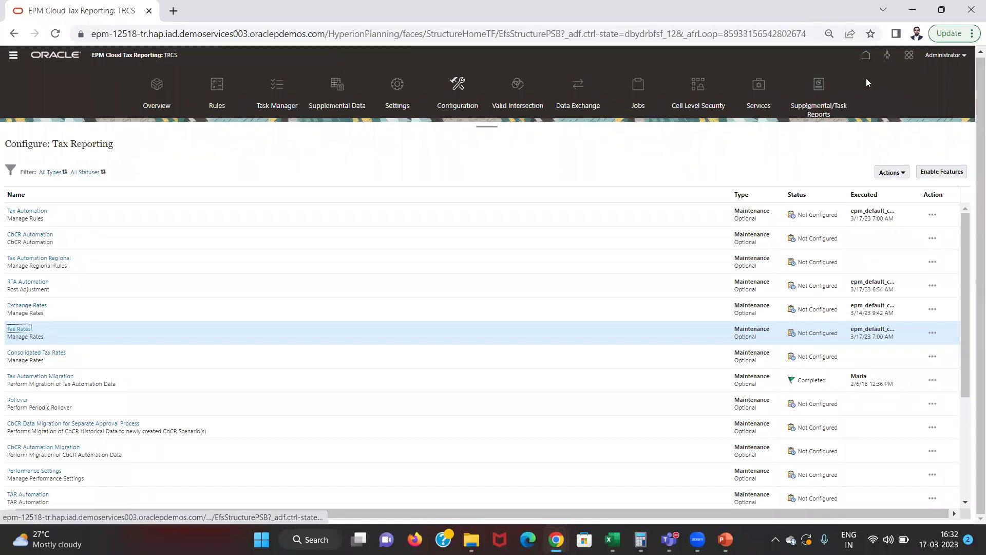
Return to the home page and open the RTA form under Tax Provision National
left_click(866, 58)
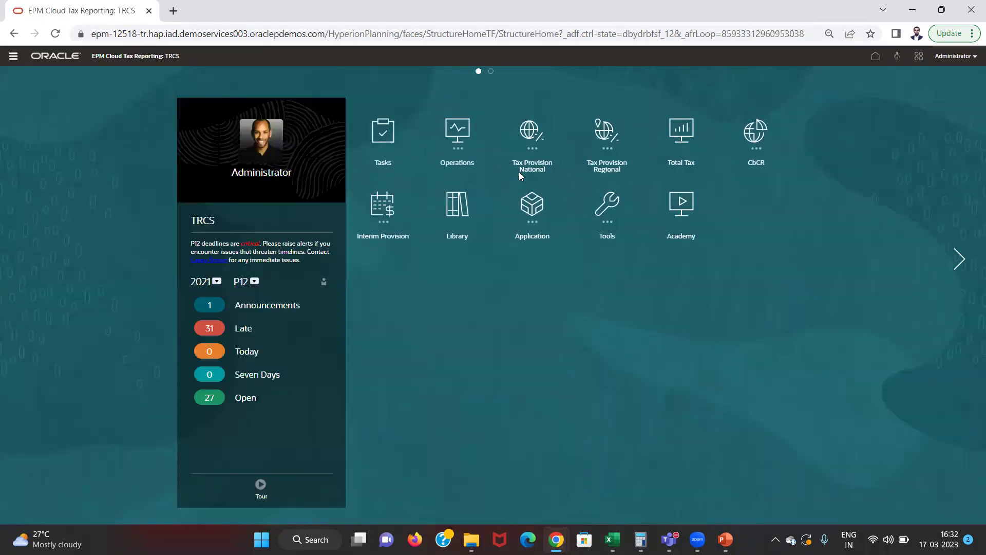
left_click(520, 171)
left_click(524, 168)
left_click(526, 169)
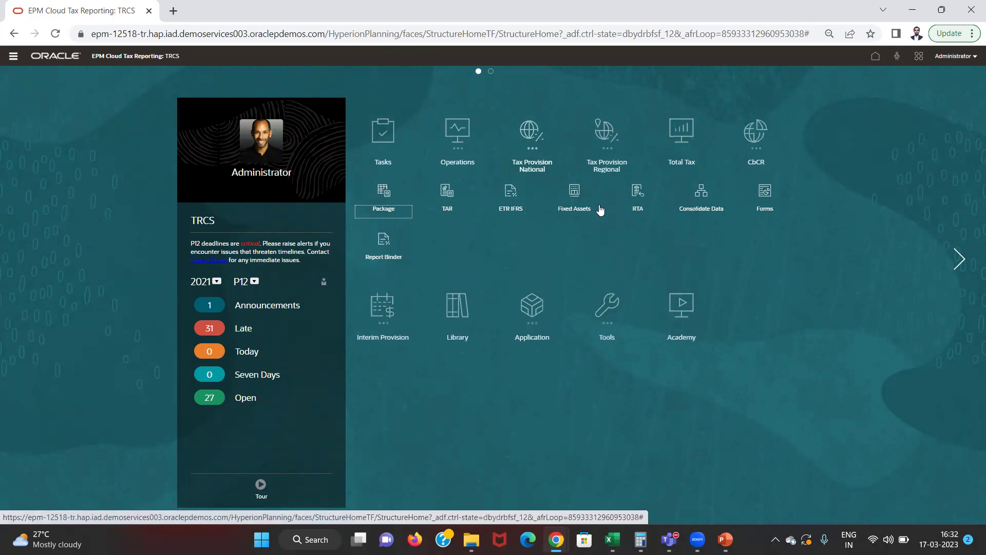
left_click(635, 205)
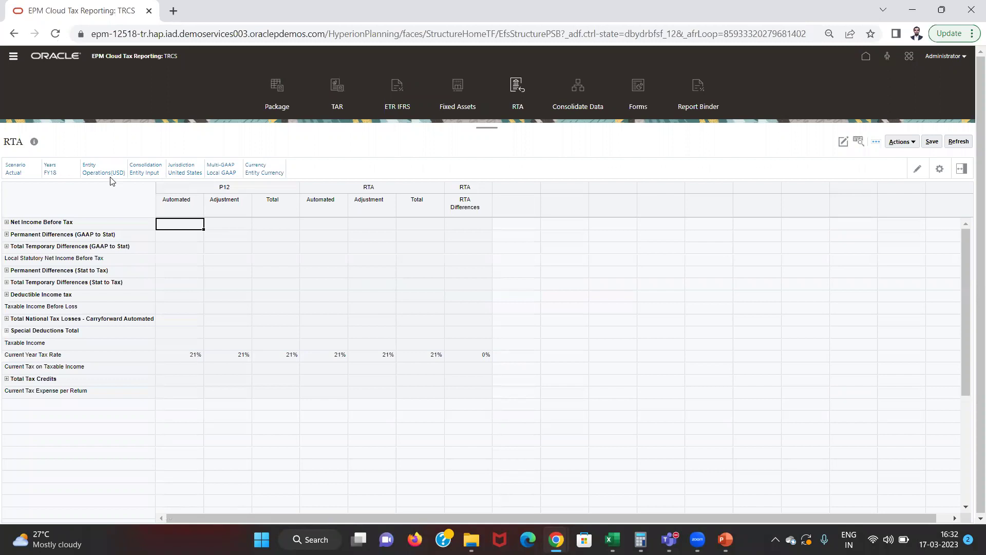
Run the Force Consolidate rule on the RTA form for entity le101, scenario Actual, period rta and year fy18
left_click(906, 142)
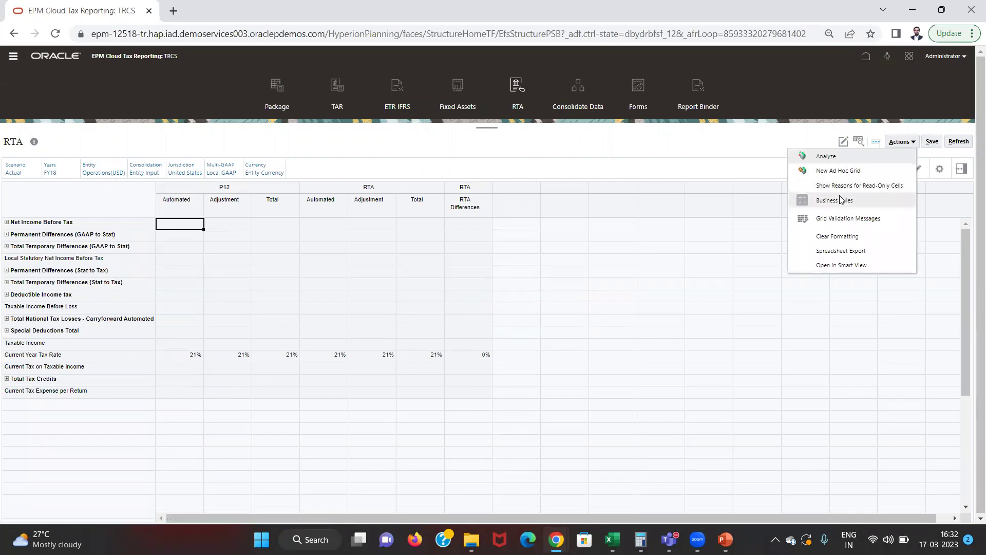
left_click(841, 200)
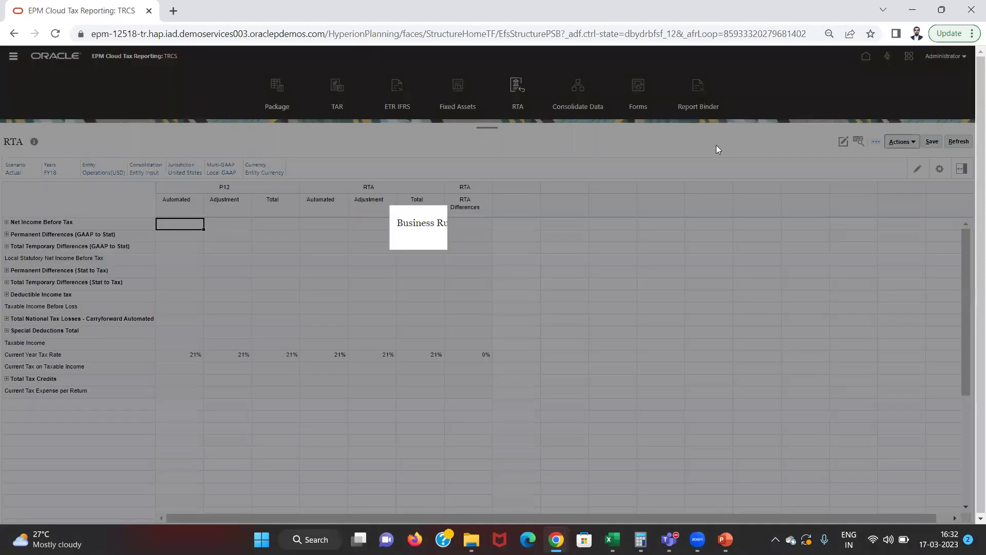
left_click(450, 260)
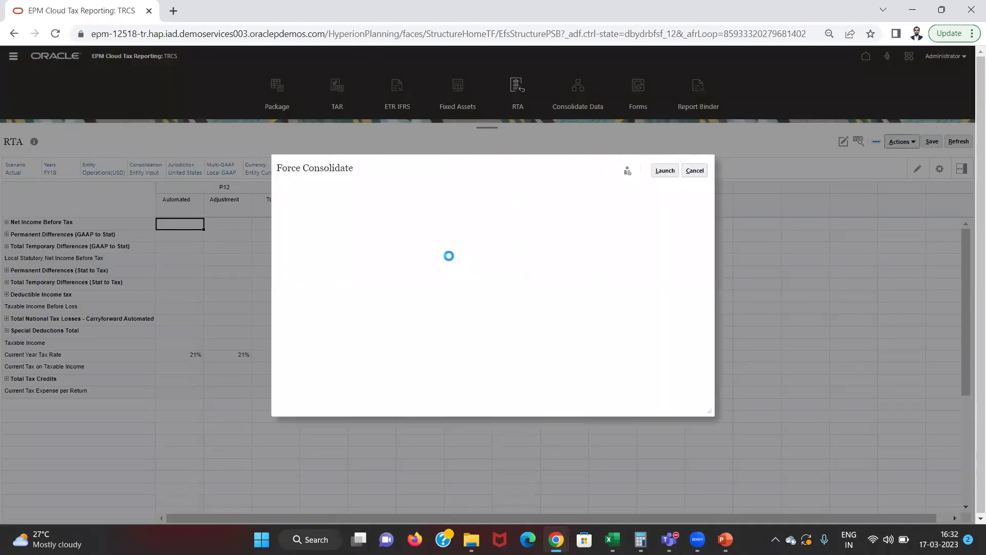
left_click(626, 214)
key("BackSpace")
key("BackSpace")
type("1")
double_click(396, 219)
type("rta")
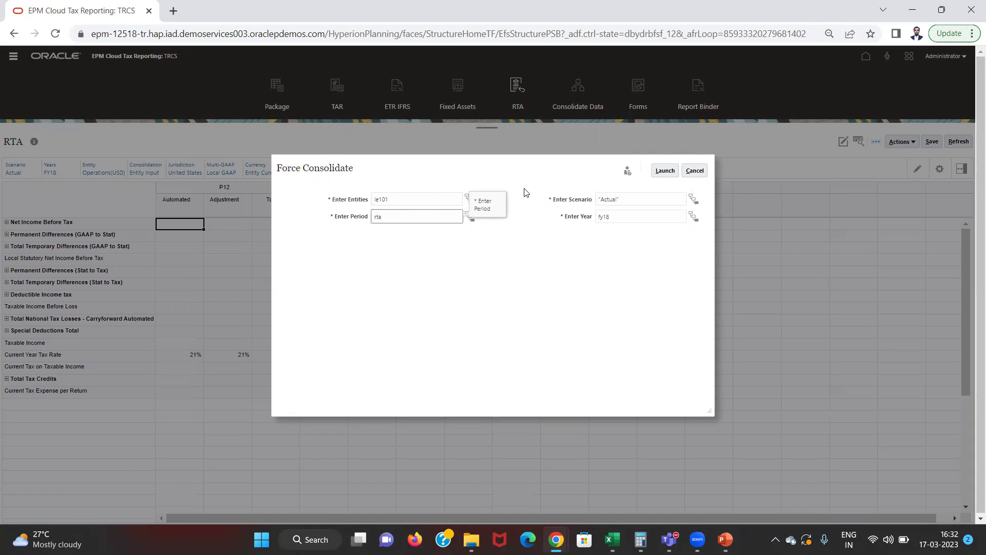
left_click(654, 170)
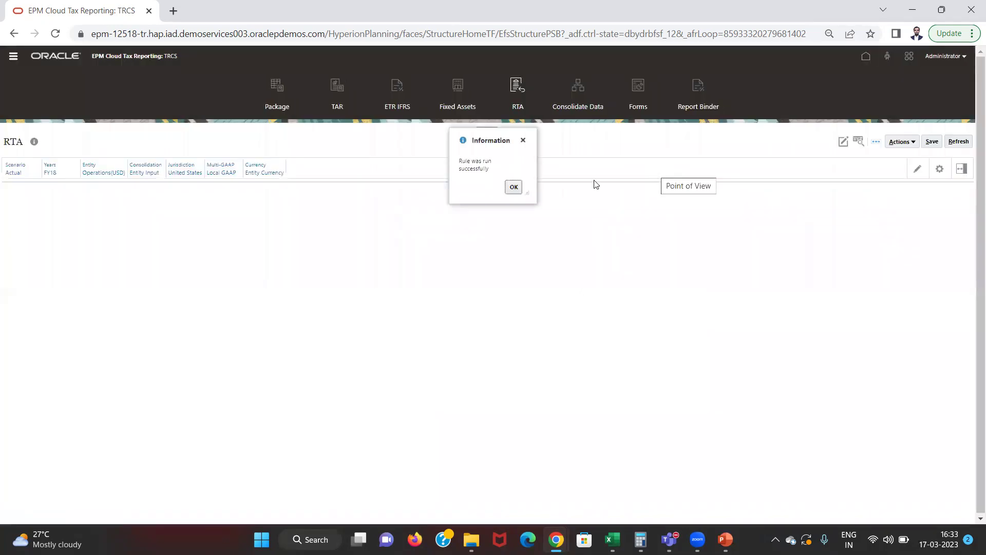
left_click(514, 187)
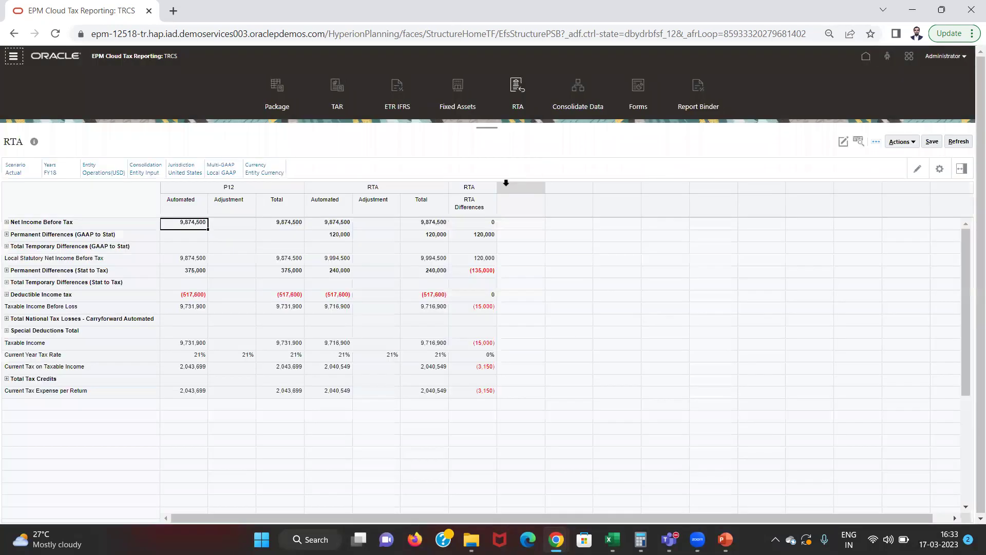
Examine the P12, RTA and RTA Differences values on the RTA form down to the Current Tax Expense per Return row
left_click(182, 259)
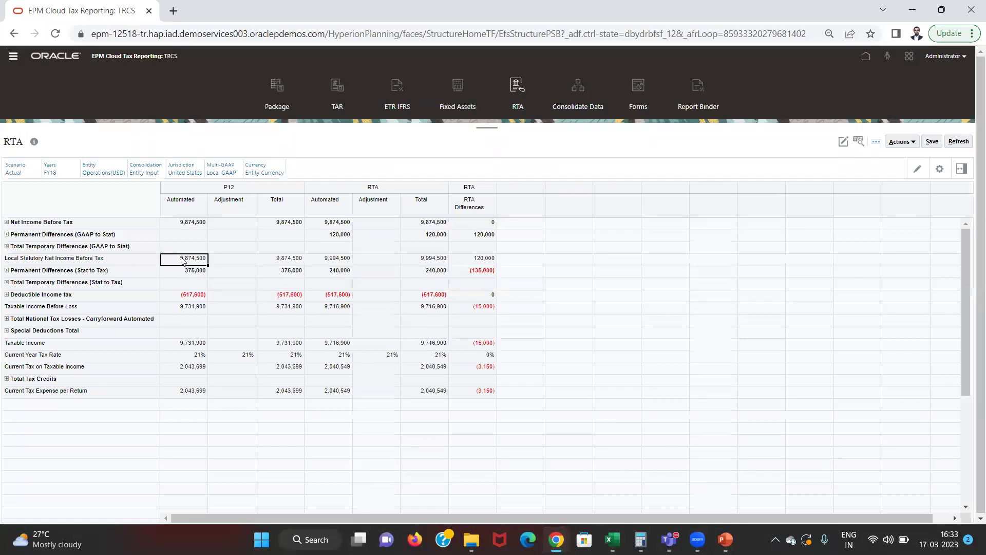
key("Tab")
key("Tab")
key("Tab")
key("Tab")
key("Tab")
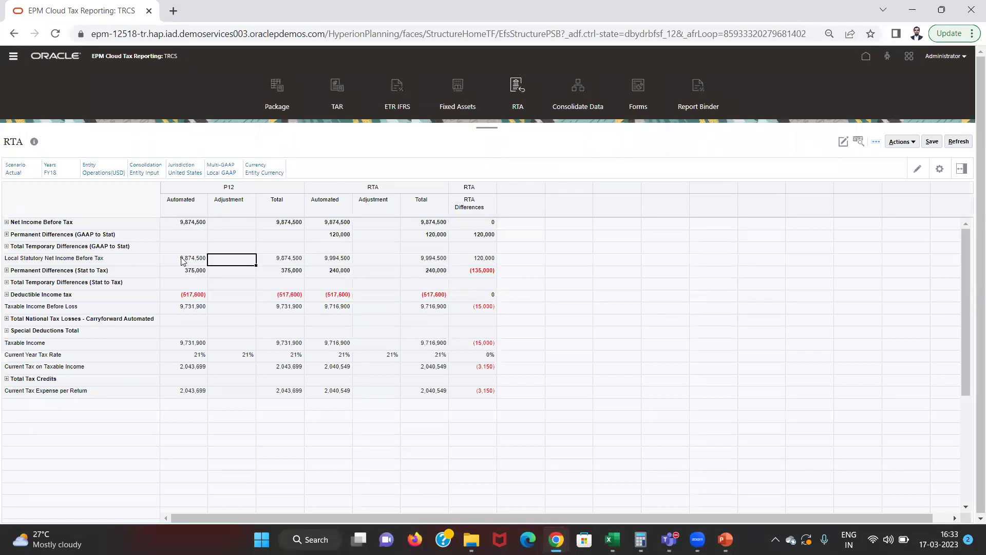
key("Tab")
key("Up")
key("Up")
key("Left")
key("Left")
key("Left")
key("Left")
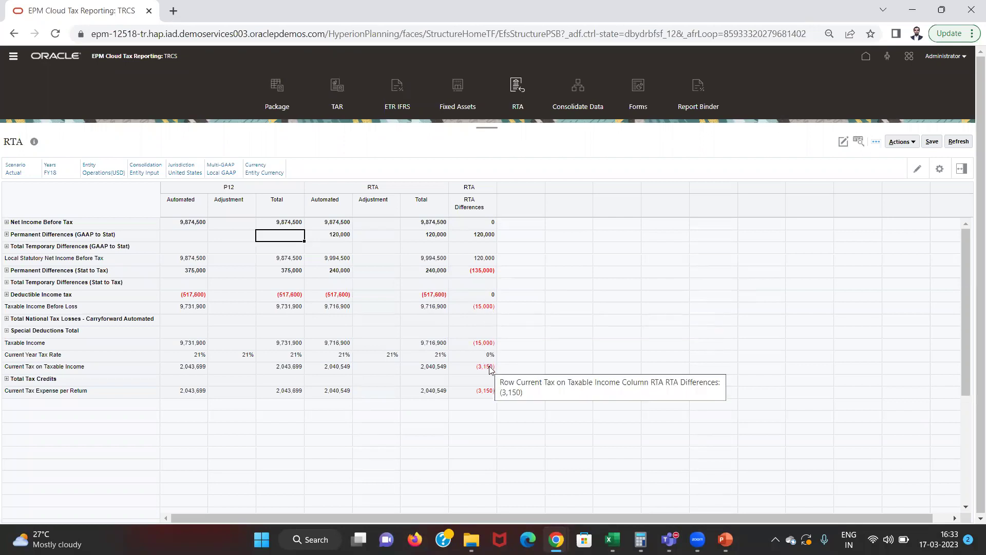
left_click(493, 403)
left_click(485, 392)
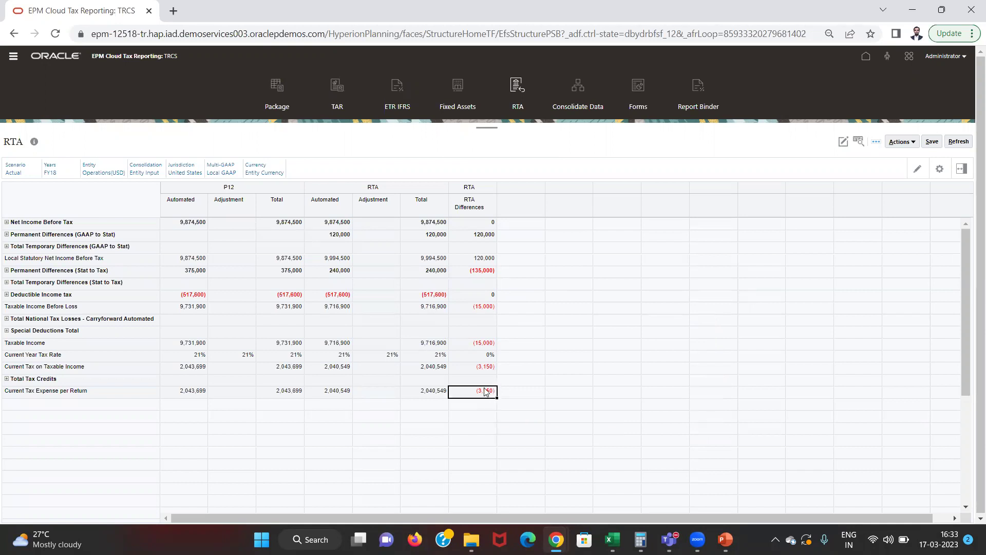
Expand Total Temporary Differences (Stat to Tax), enter an RTA adjustment of 50,000 for Bad Debts and save the form
left_click(6, 283)
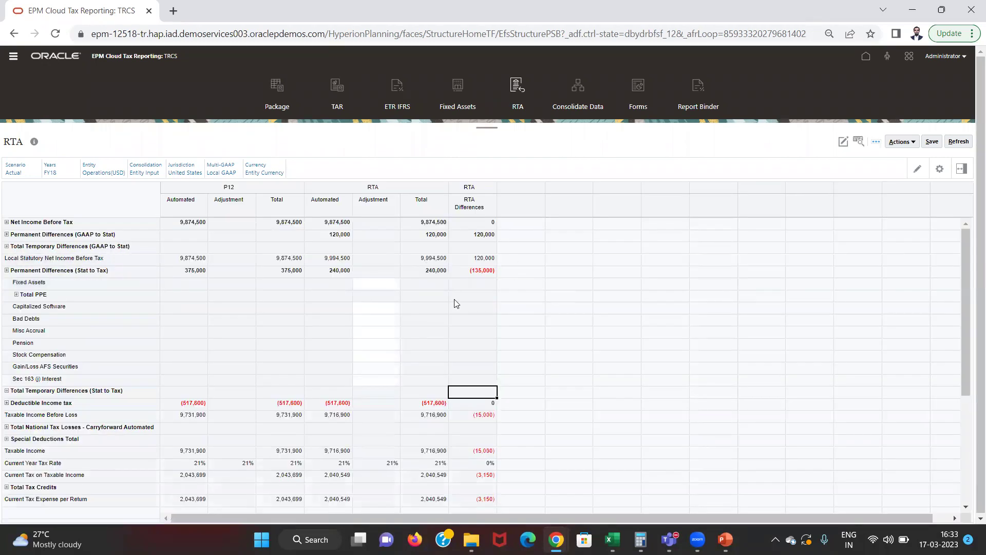
left_click(383, 284)
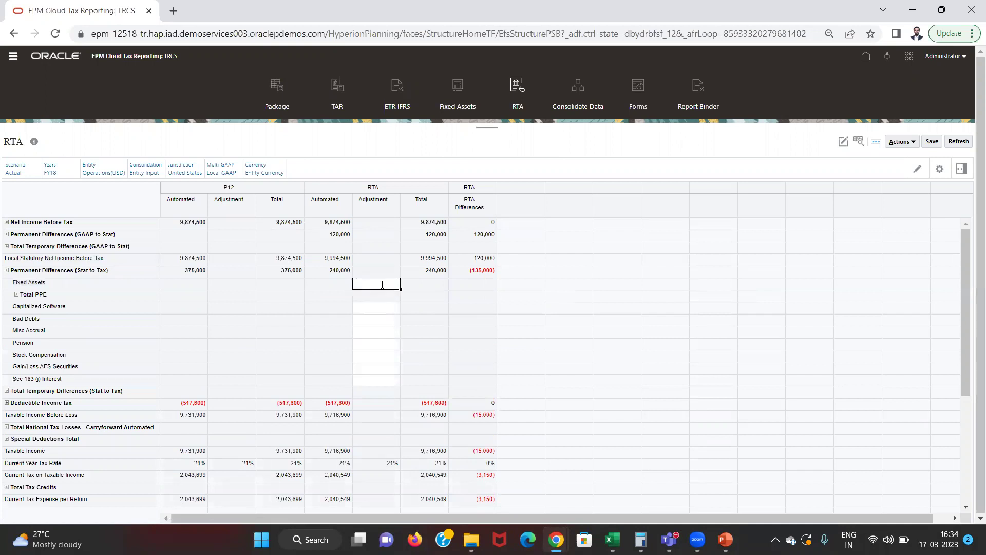
left_click(367, 320)
left_click(381, 358)
left_click(932, 147)
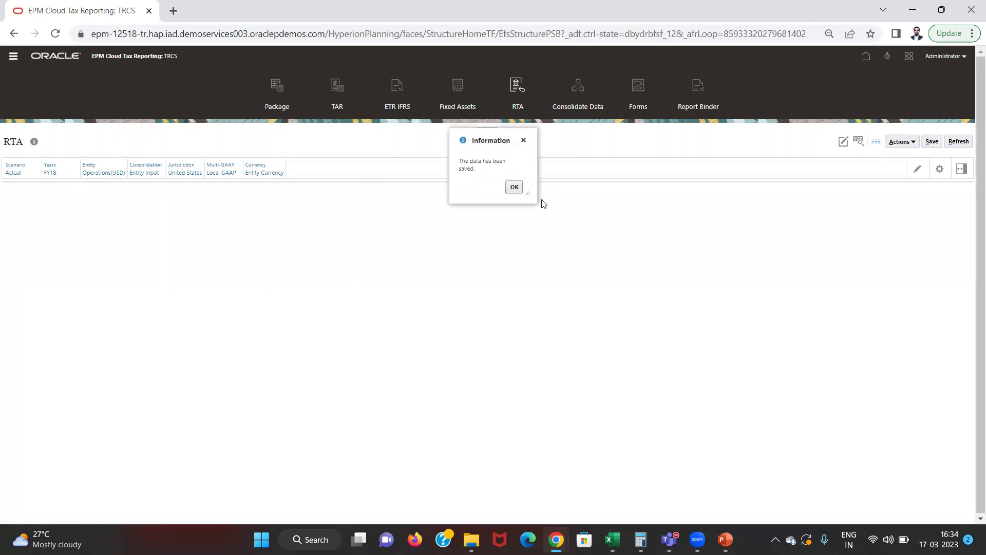
left_click(515, 187)
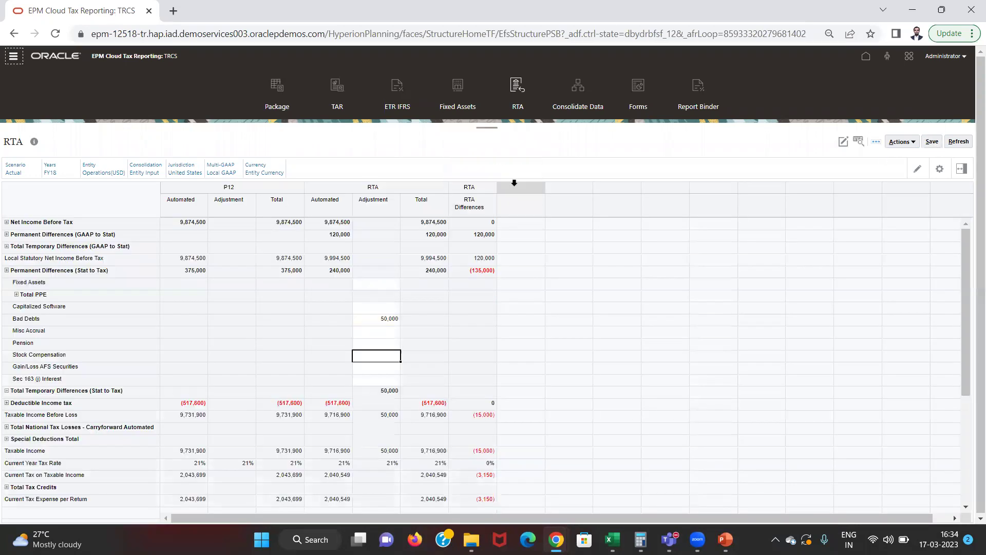
Rerun Force Consolidate for le101, Actual, rta and fy18 to include the Bad Debts adjustment
left_click(901, 142)
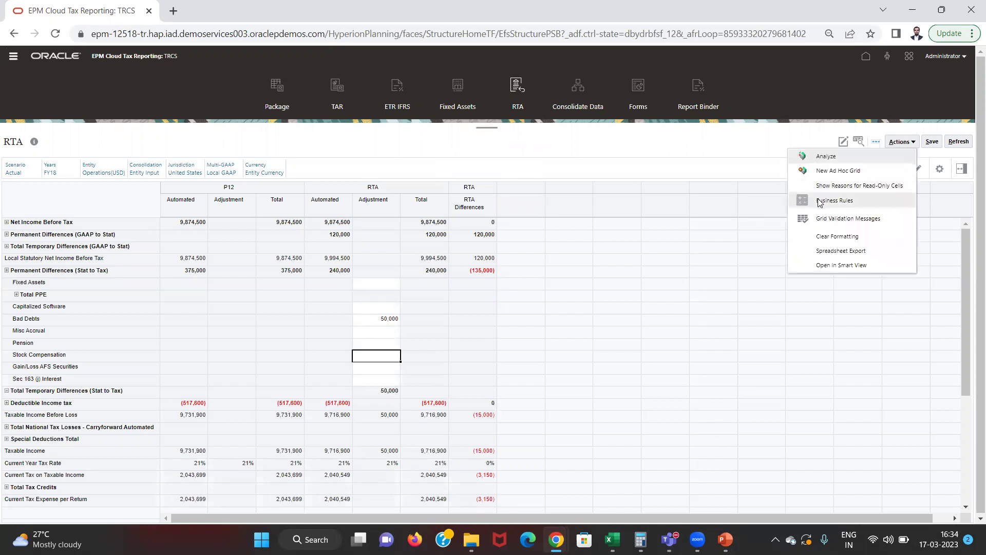
left_click(820, 199)
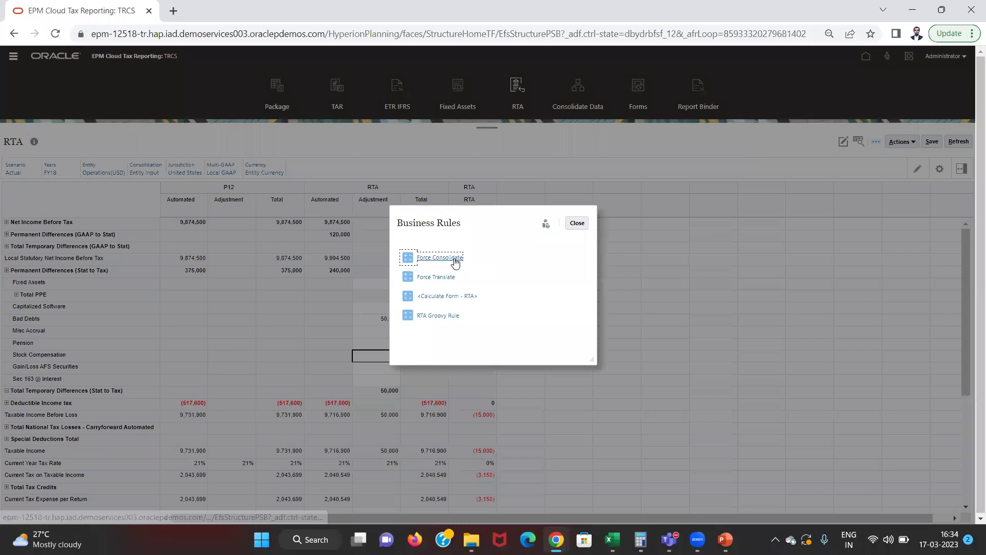
left_click(455, 261)
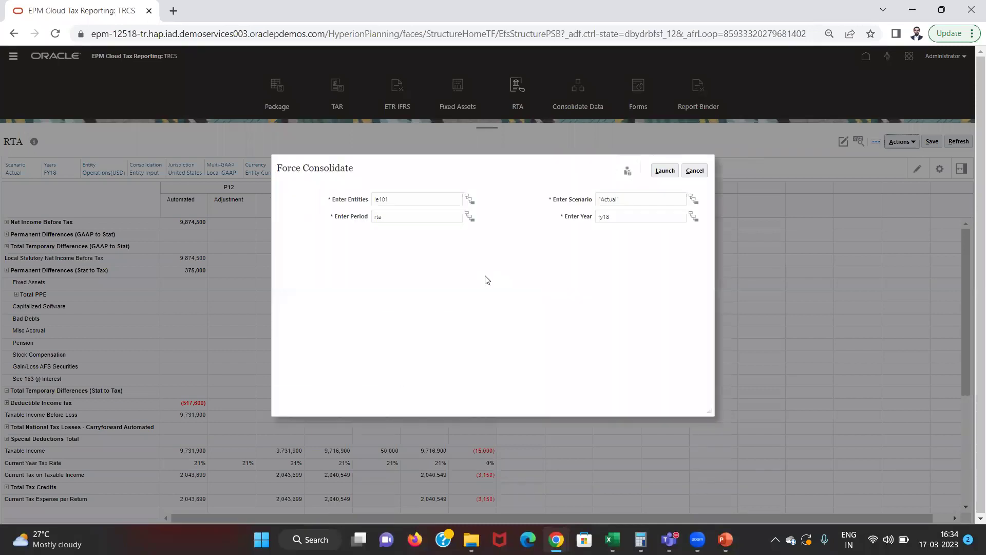
left_click(659, 171)
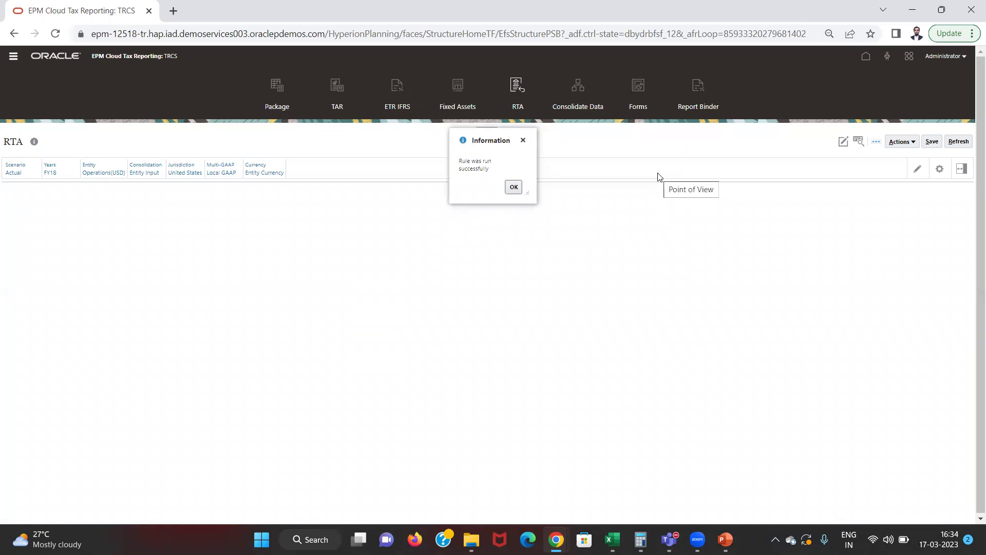
left_click(515, 188)
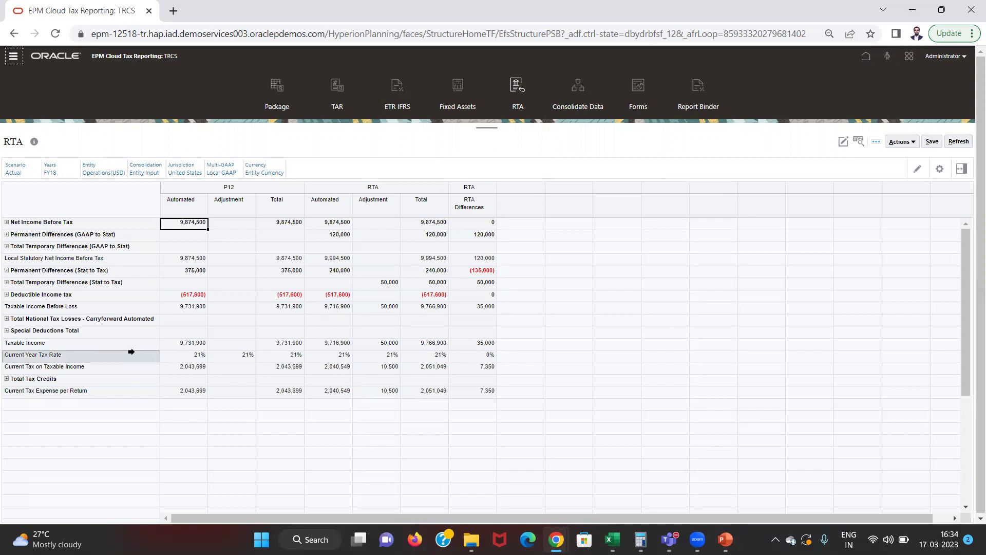
Open the Package forms, set the year to FY20 and display the Current Provision form
left_click(280, 104)
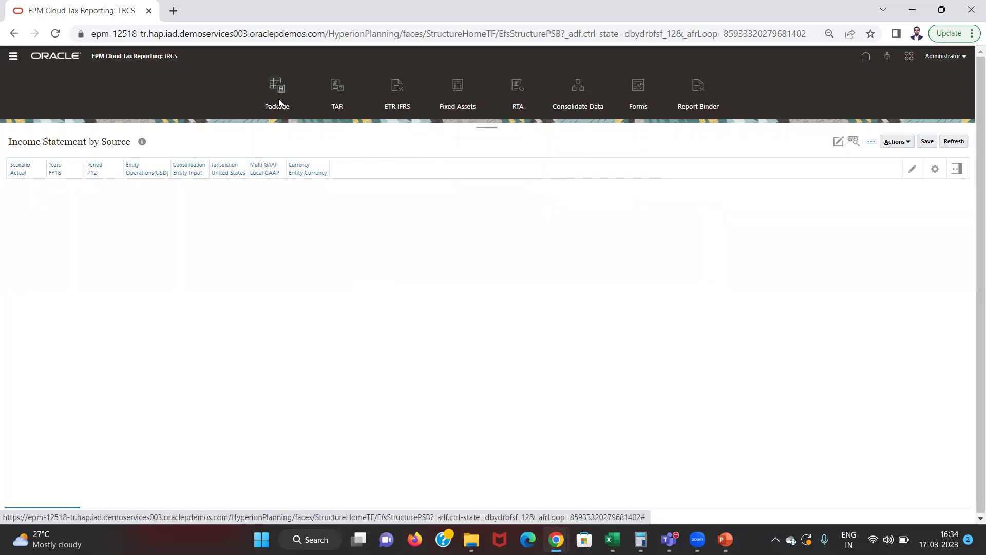
left_click(56, 173)
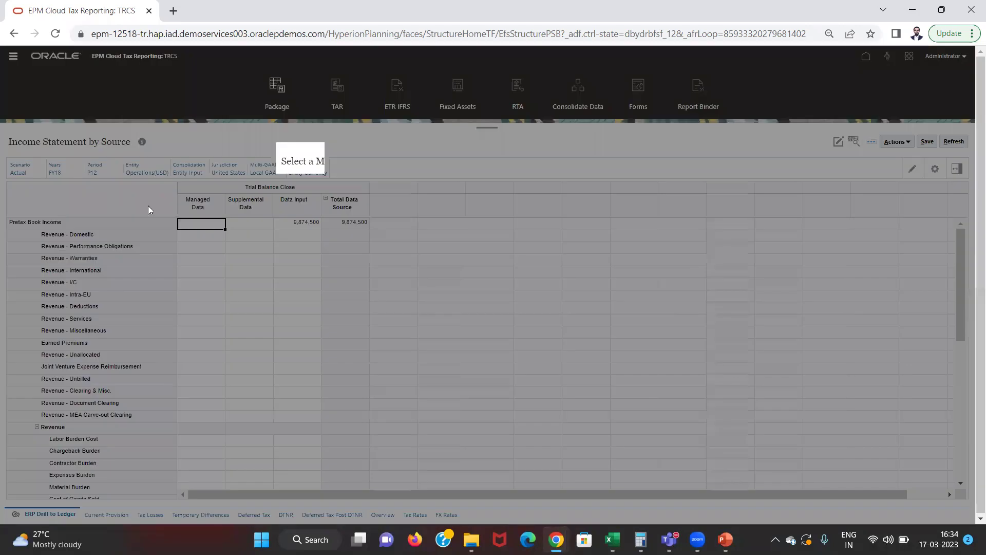
left_click(289, 314)
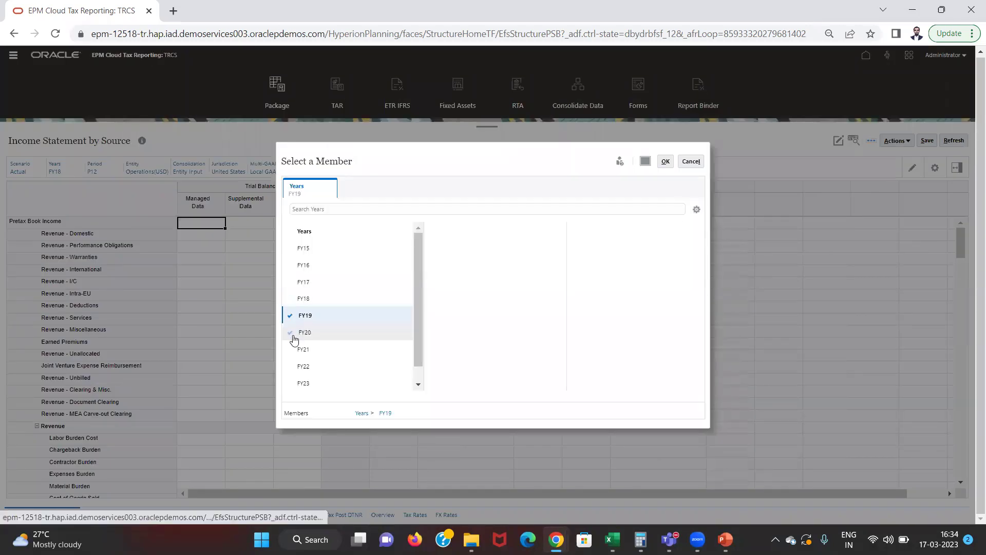
scroll(293, 337, "down", 1)
left_click(290, 333)
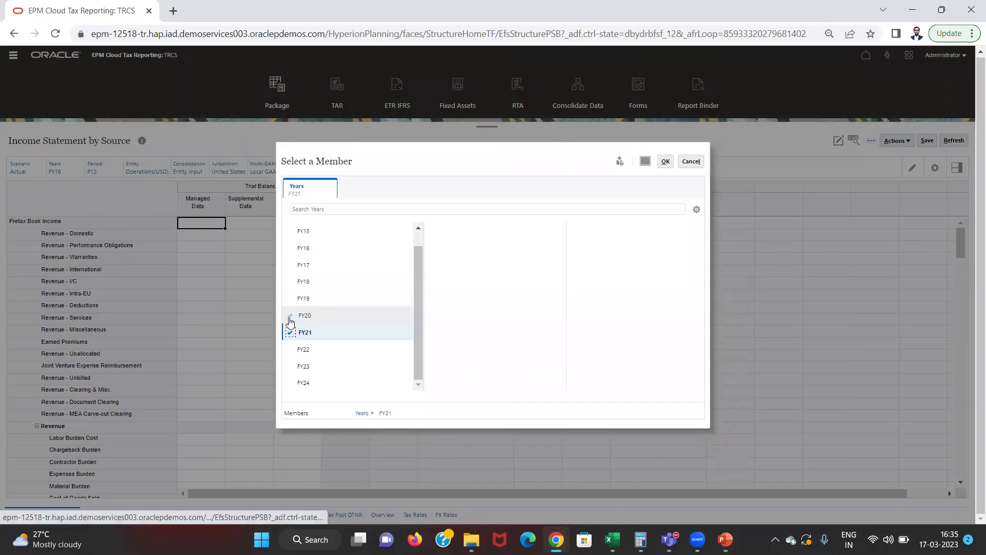
left_click(289, 316)
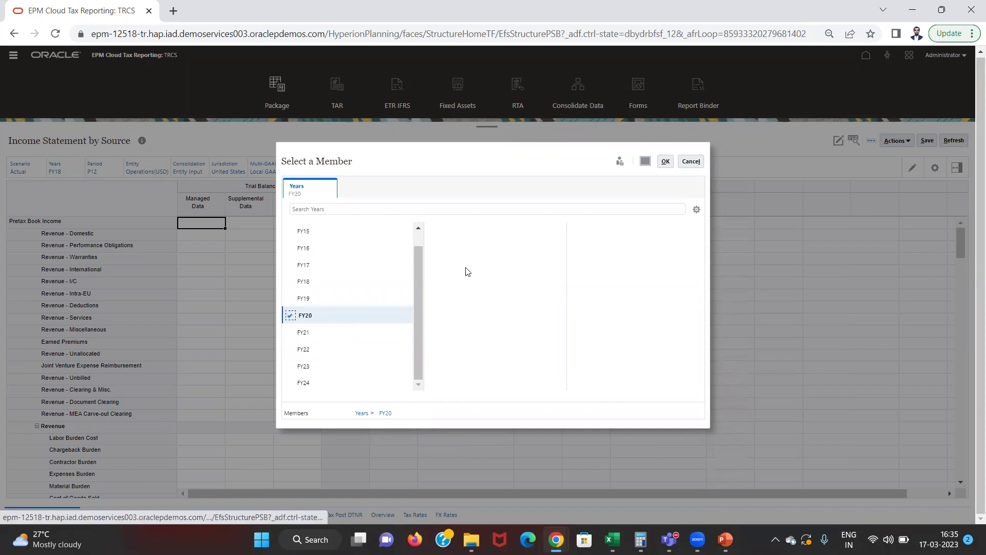
left_click(665, 161)
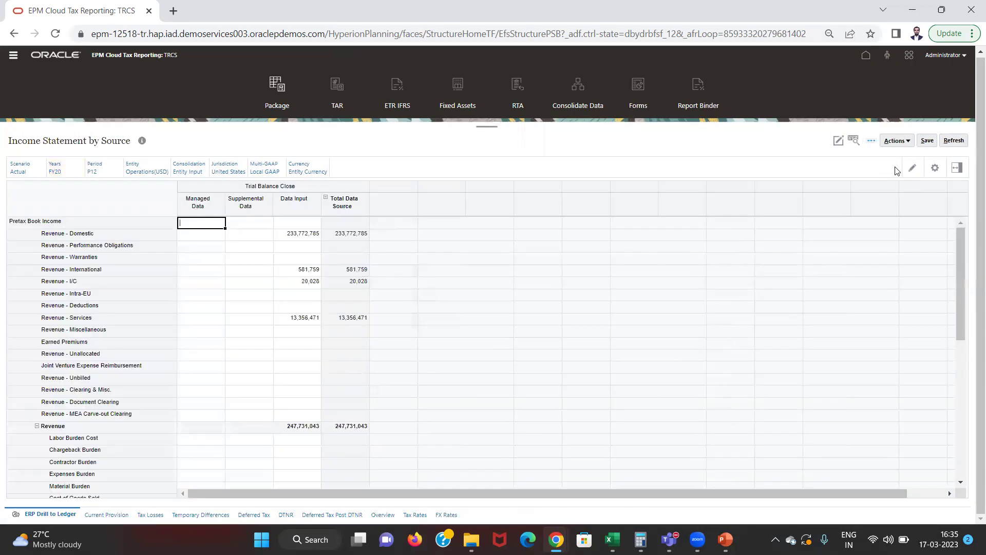
left_click(96, 515)
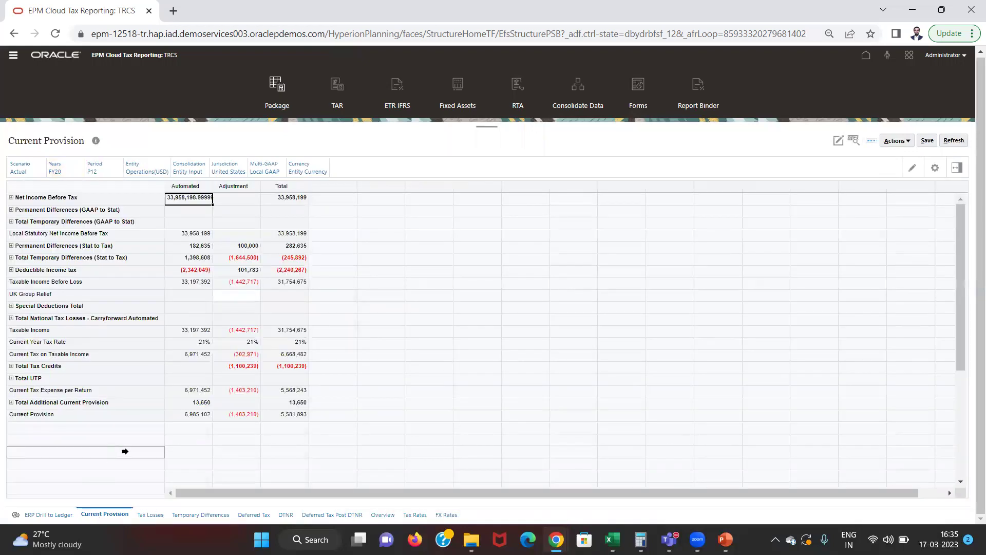
left_click(181, 439)
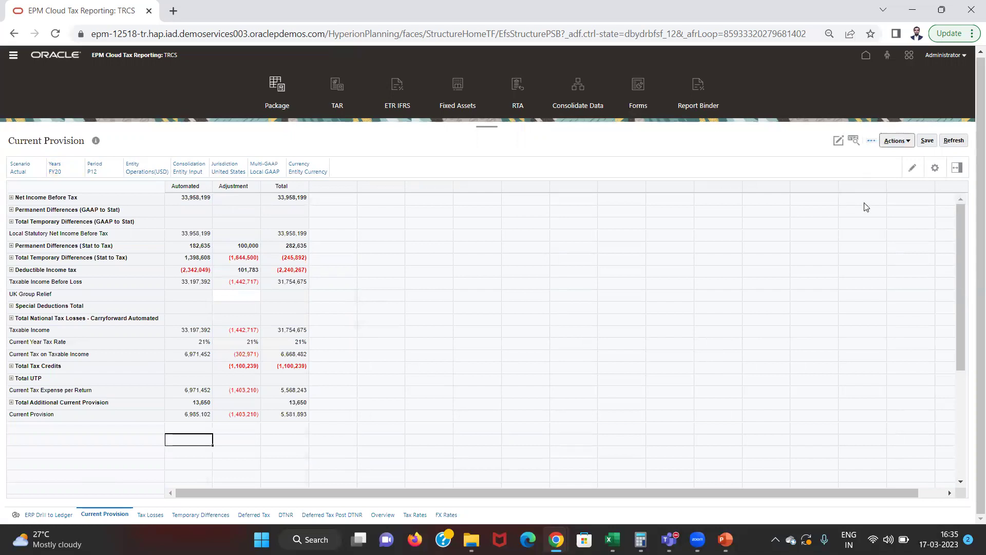
Run Force Consolidate from the Current Provision form for le101, Actual, with period p12 and year fy20
left_click(871, 140)
left_click(855, 200)
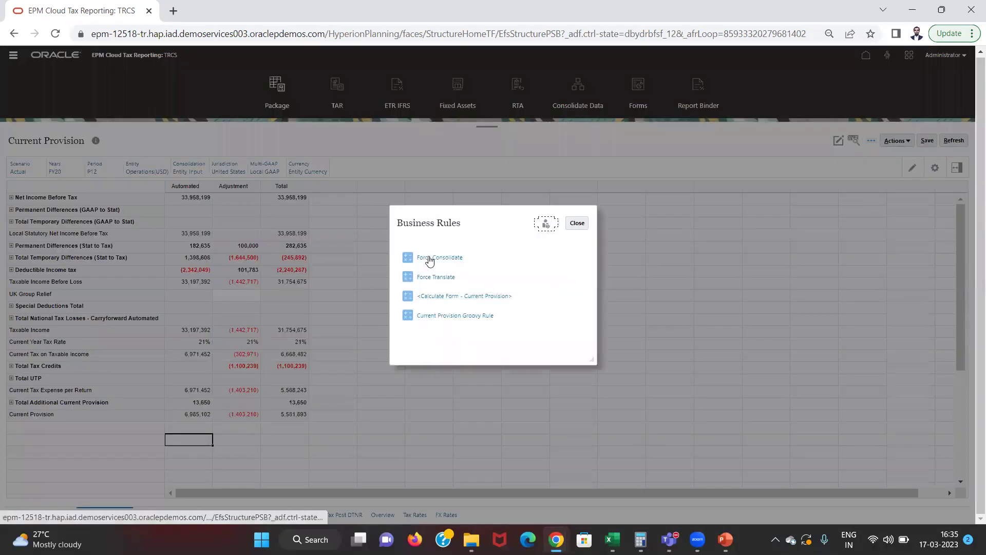
left_click(434, 259)
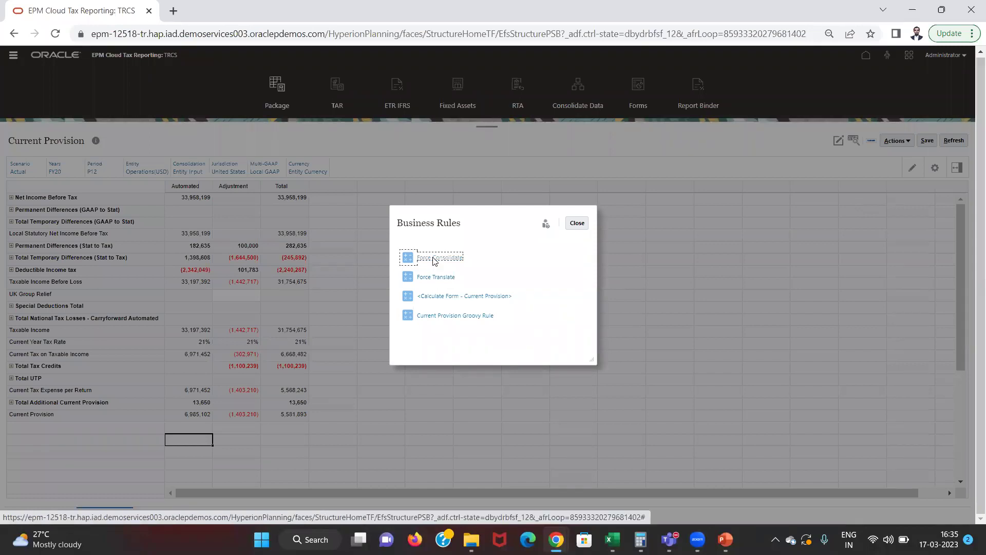
double_click(416, 217)
type("p12")
double_click(618, 218)
type("fy20")
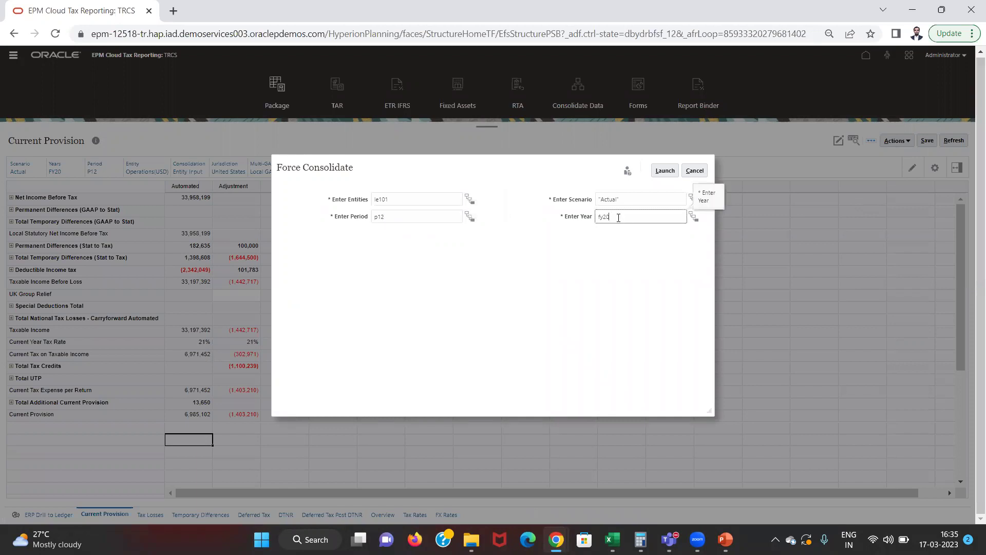
left_click(662, 170)
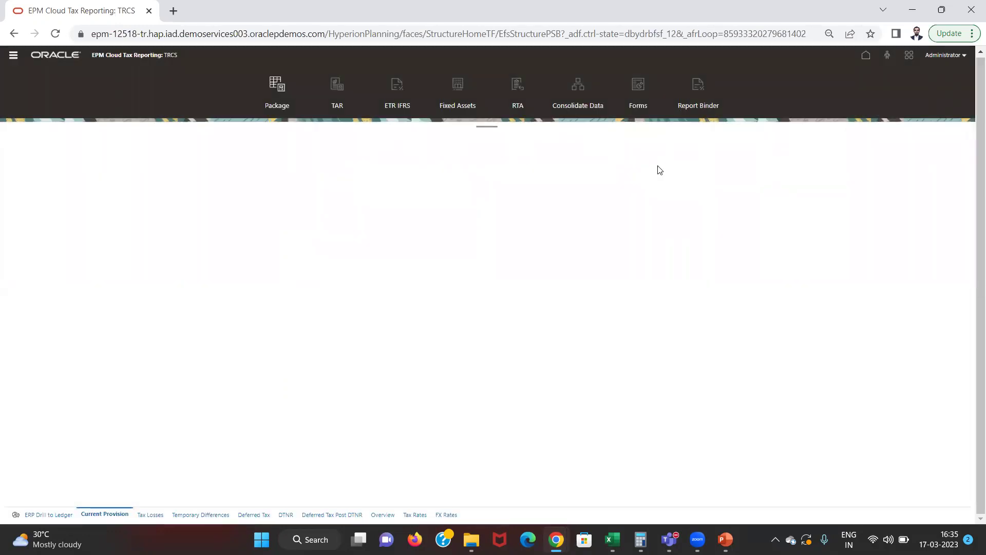
left_click(514, 187)
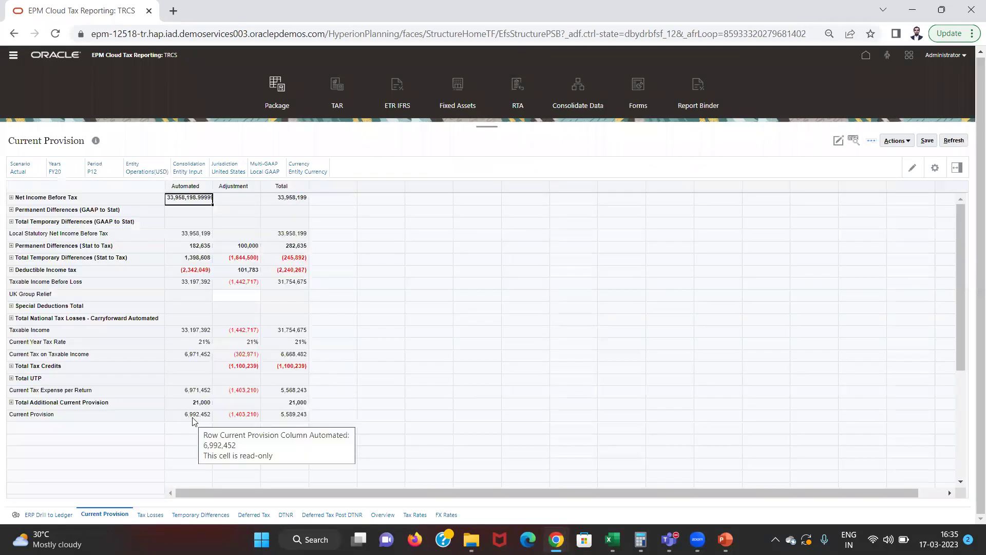
Expand Total Additional Current Provision and its Additional Current Provision - Calculated row to examine the Return-to-Accrual Current Tax Expense
left_click(11, 402)
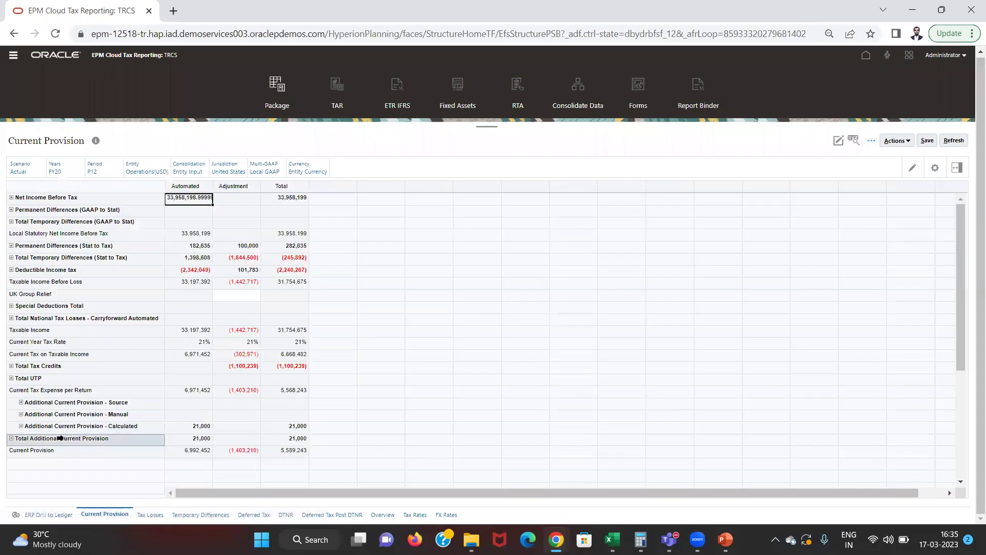
left_click(22, 427)
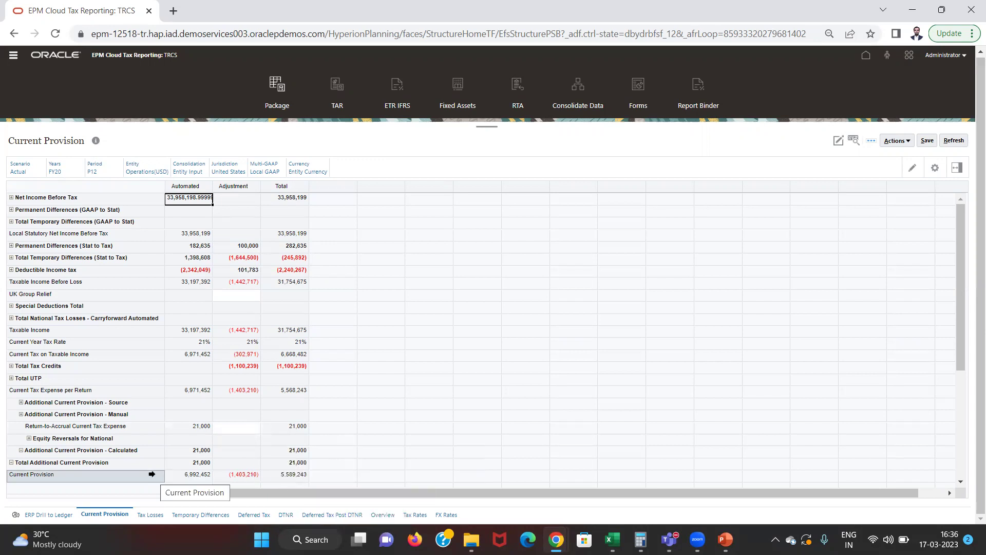
Display the Temporary Differences form and expand Total Temporary Differences (Stat to Tax) to inspect the Bad Debts Return to Accrual (Deferred Only) amount
left_click(193, 516)
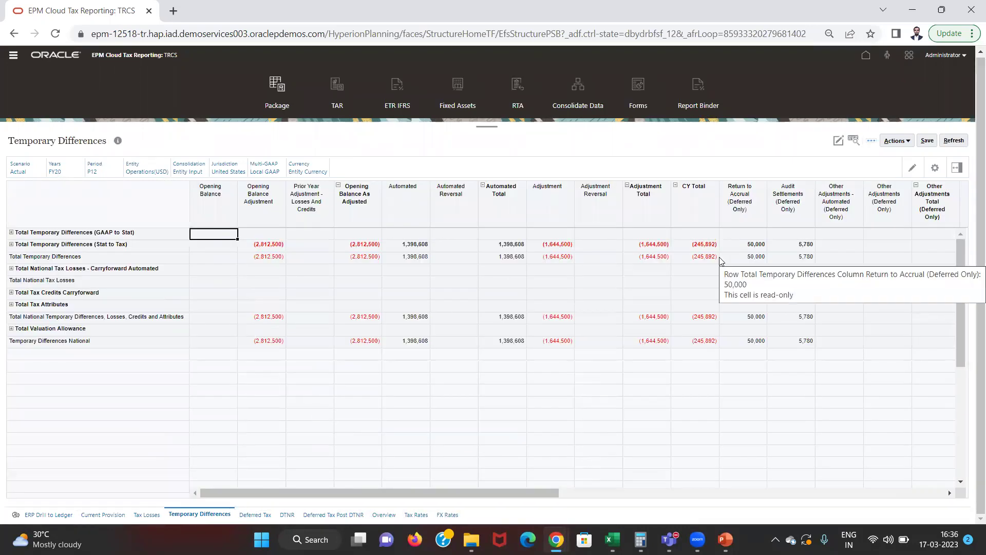
left_click(740, 245)
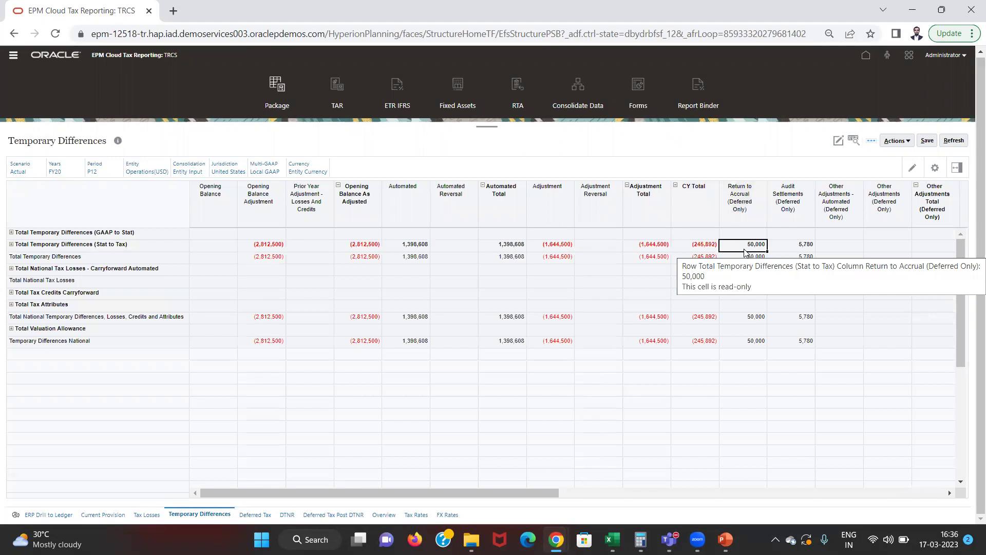
left_click(11, 244)
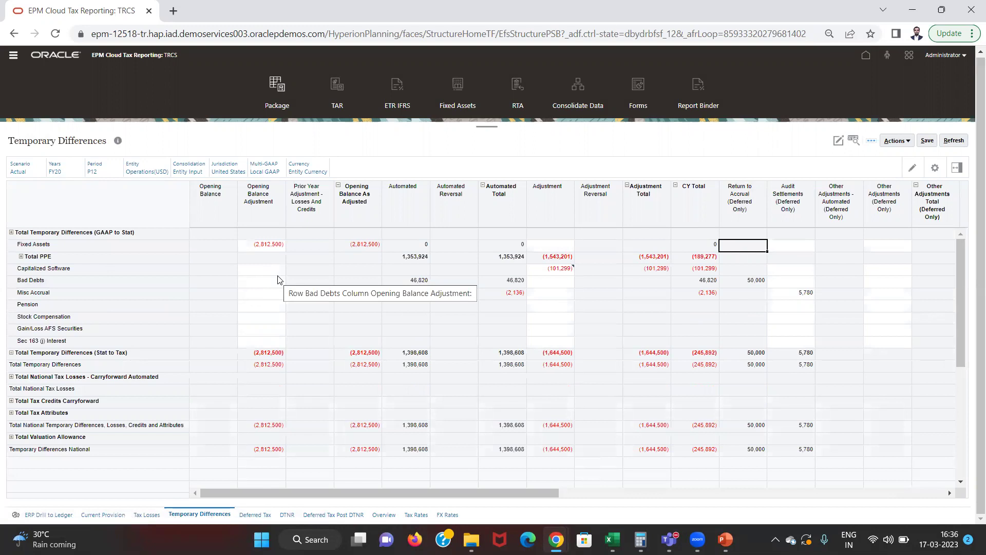
left_click(755, 282)
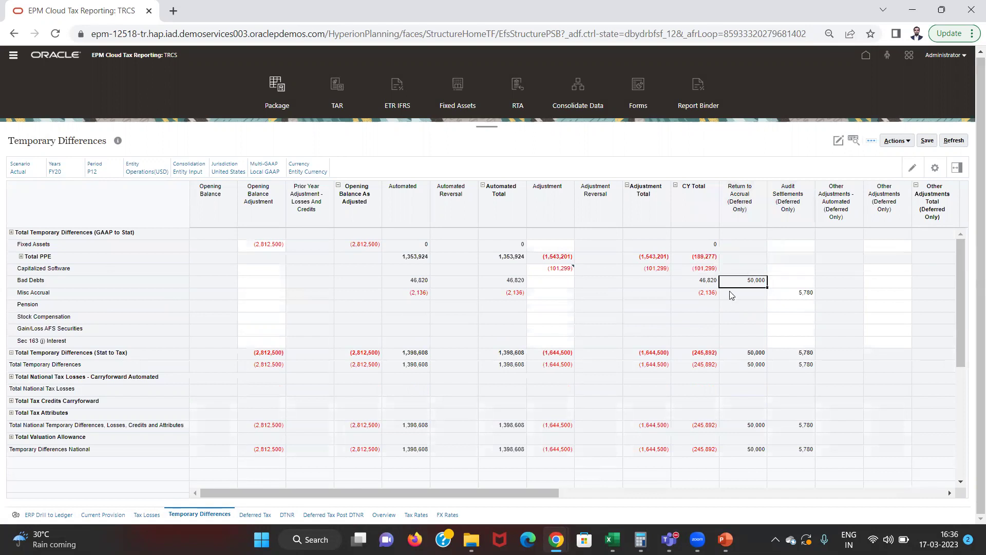
Display the Deferred Tax form, compute 50000 × 21% in Calculator and check it against the Return to Accrual amount for Total Temporary Differences
left_click(252, 516)
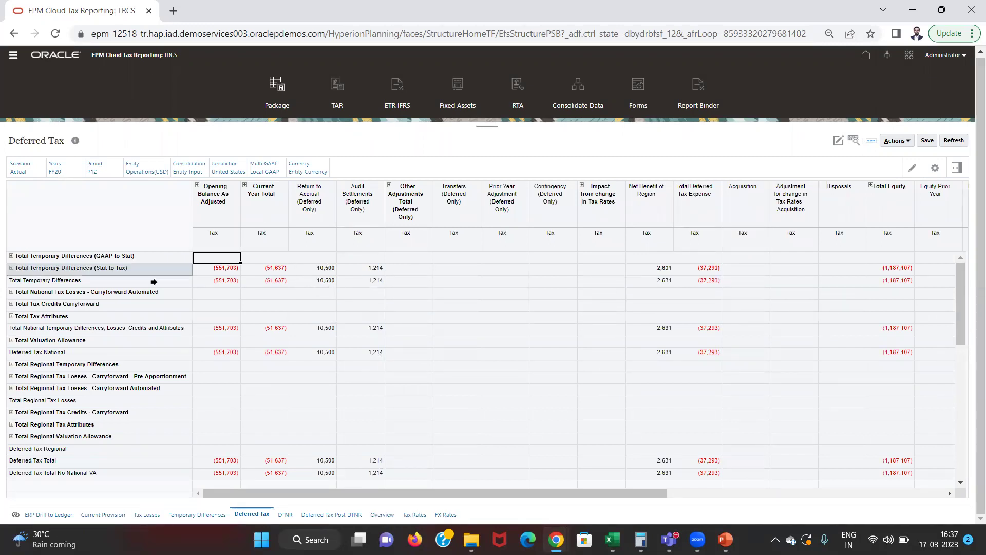
key("super")
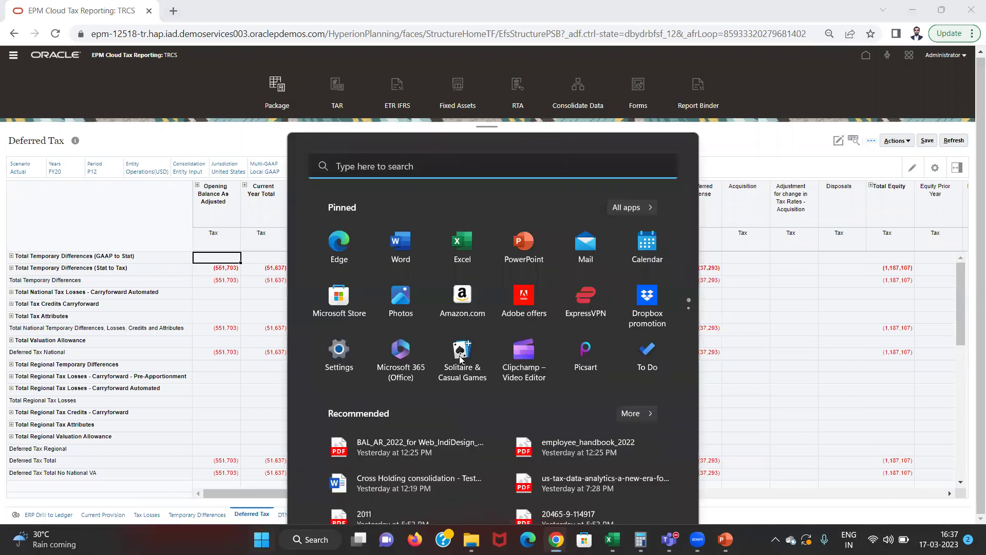
key("super")
left_click(641, 538)
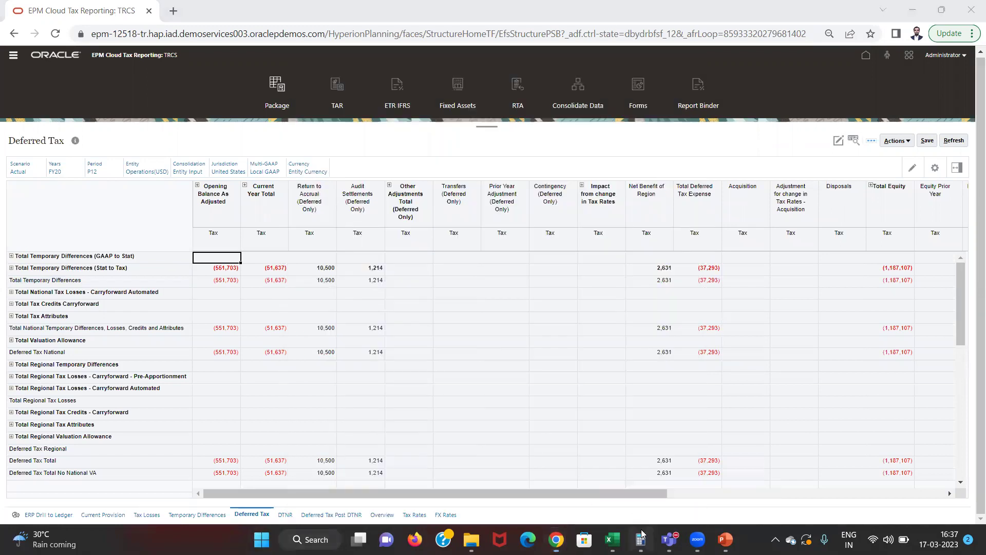
type("50000 ×")
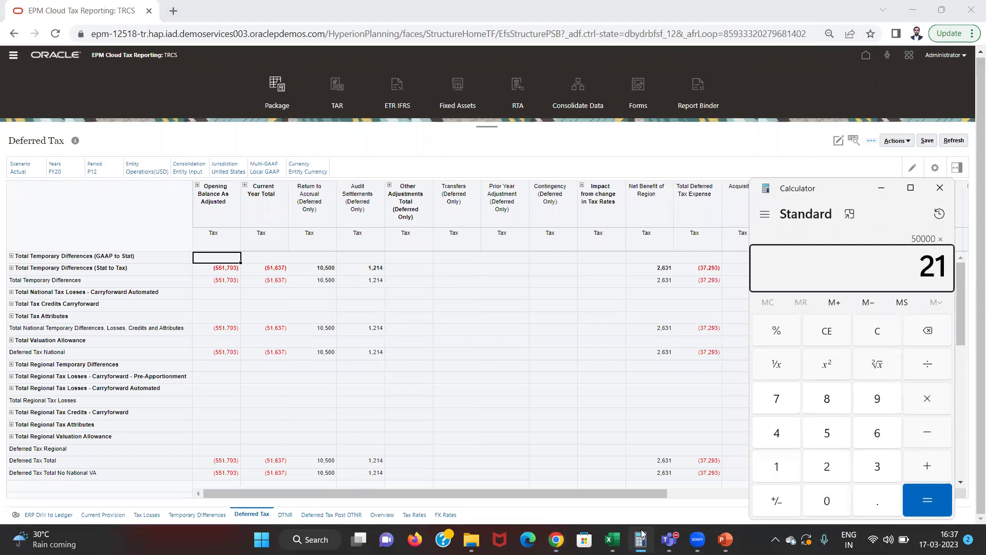
key("percent")
key("Return")
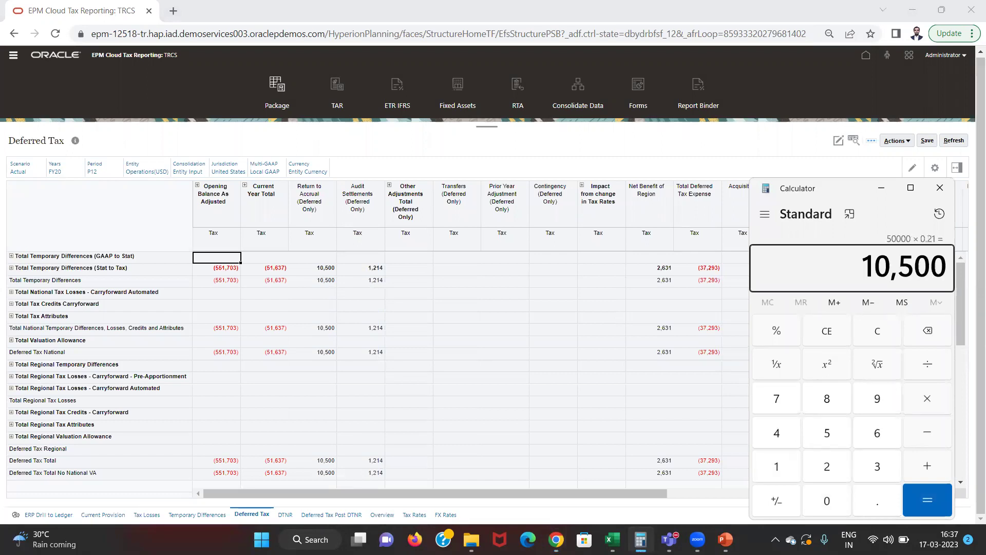
left_click(307, 280)
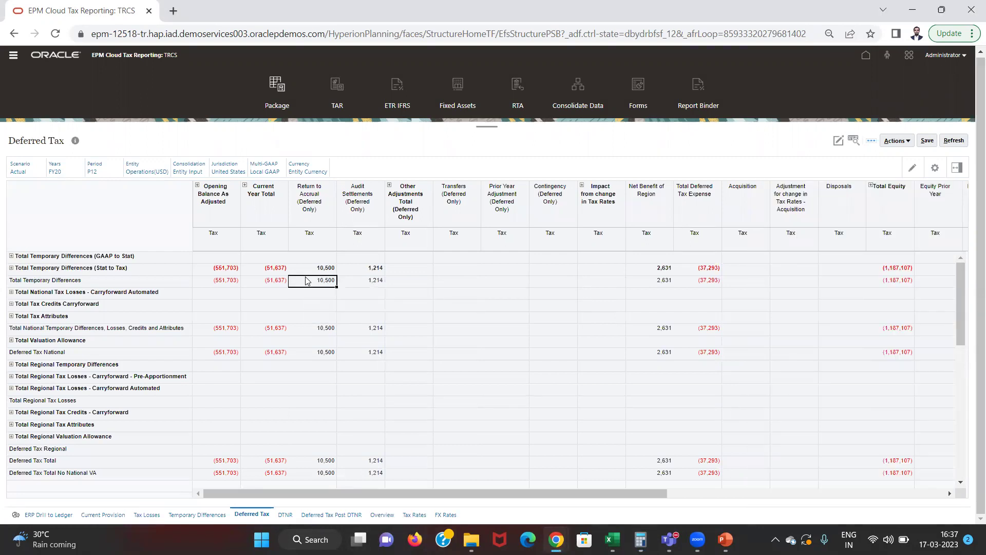